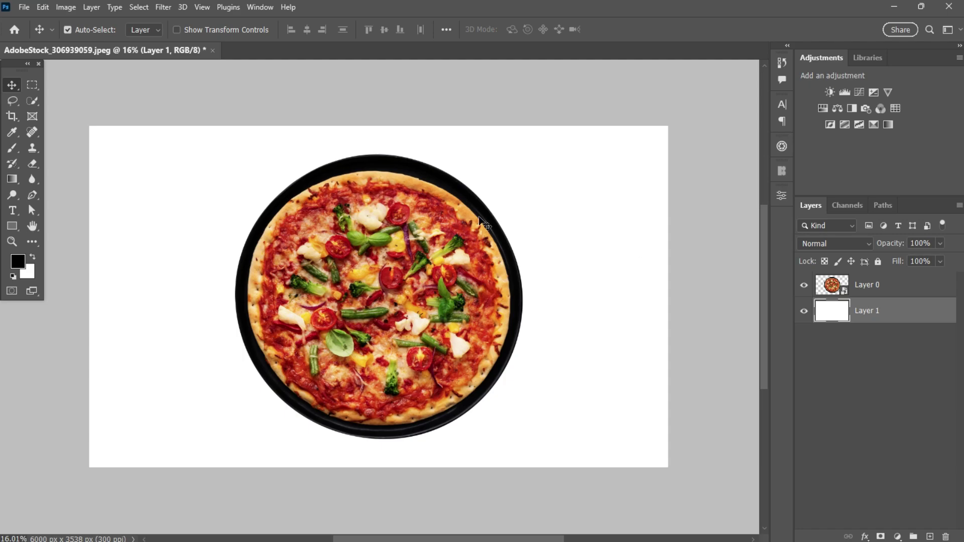
- Create a new 10 x 12 inch RGB document at 300 ppi with a white background, named PIZZA DEPORT
left_click(22, 8)
left_click(30, 17)
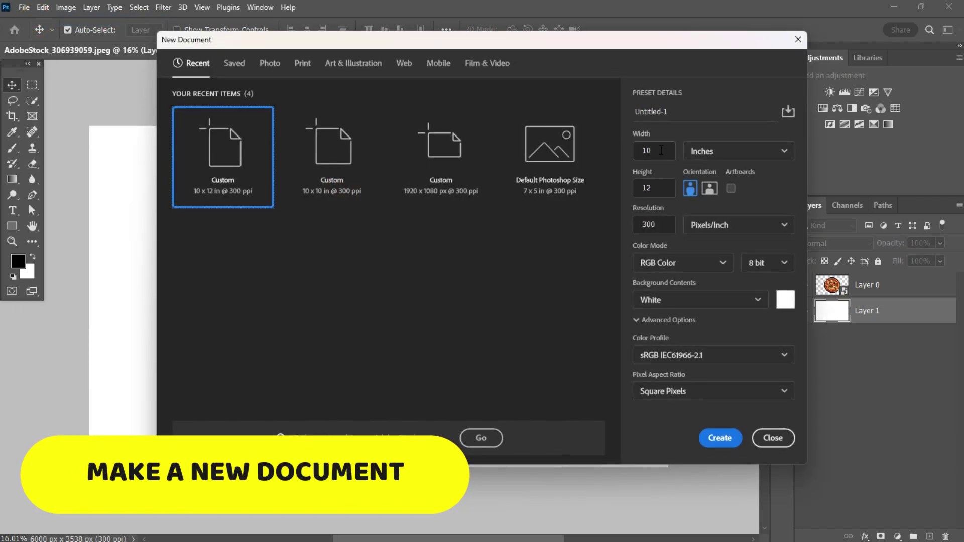
left_click(672, 115)
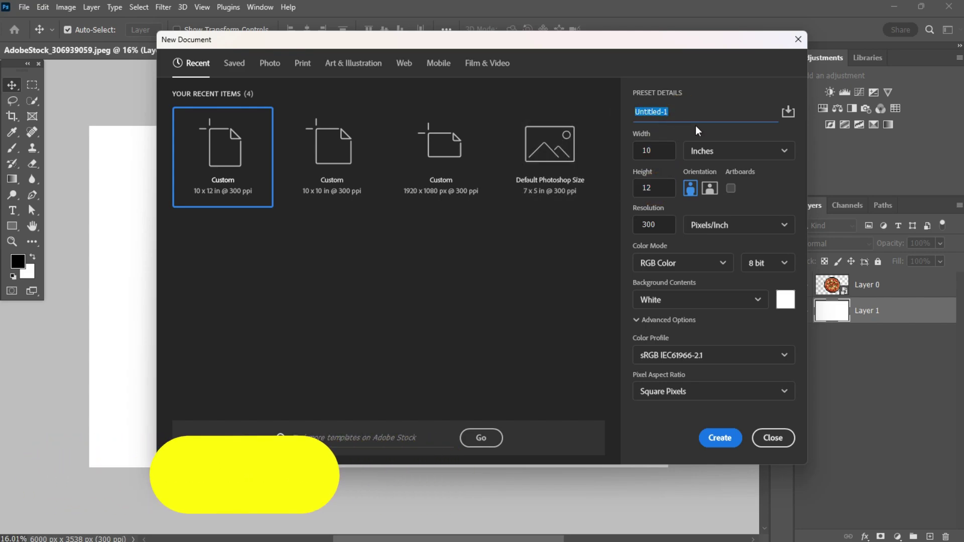
type("PIZZA DEPORT")
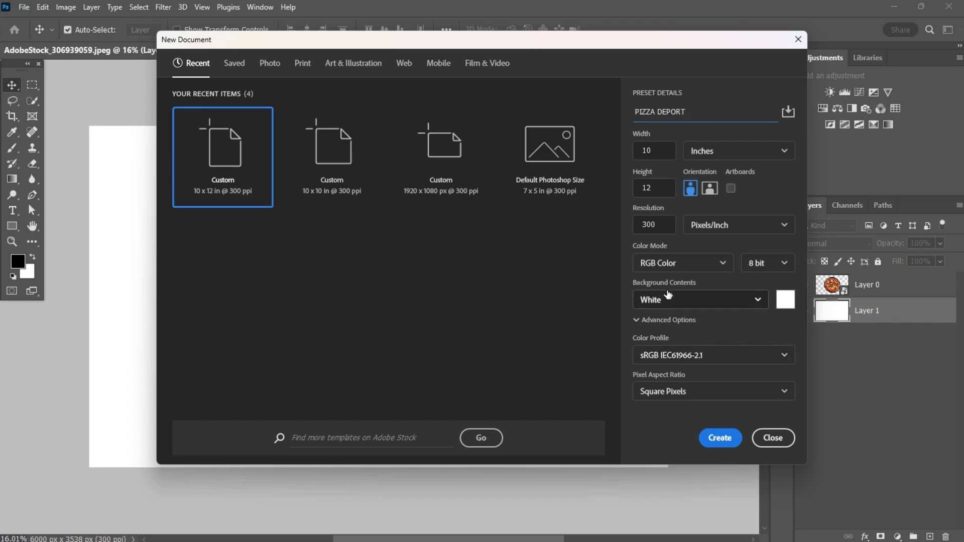
left_click(721, 438)
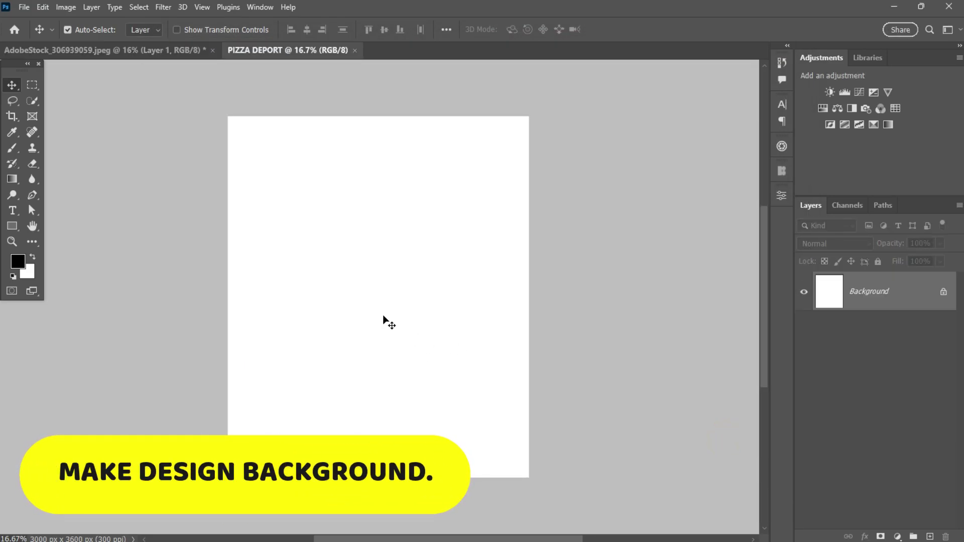
- Add a solid color fill layer in black (000000) above the background
left_click(375, 287)
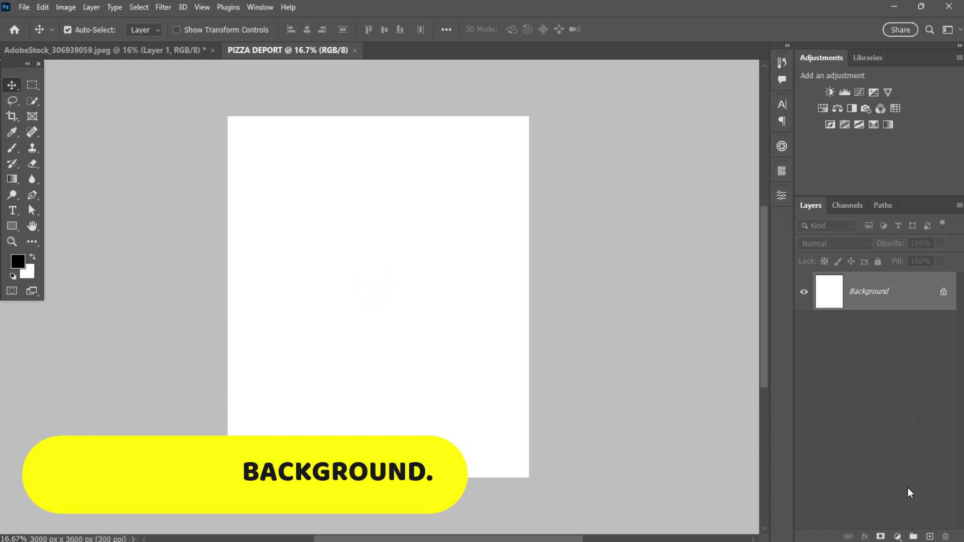
left_click(898, 537)
left_click(890, 324)
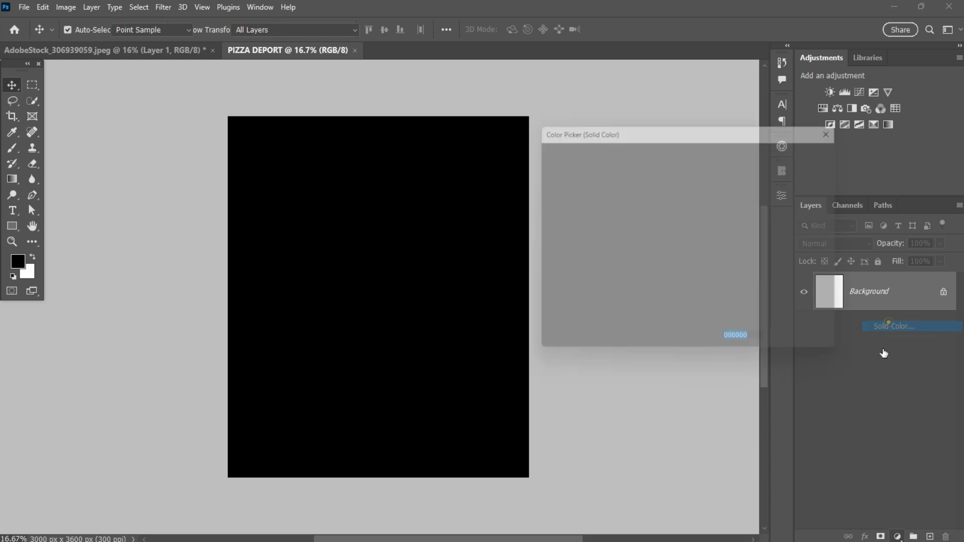
left_click_drag(577, 274, 484, 348)
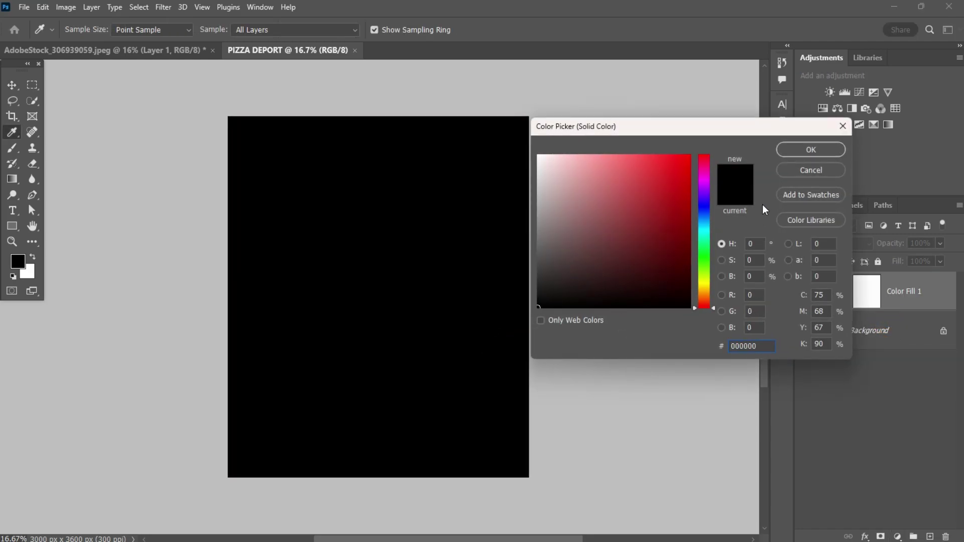
key("v")
left_click(800, 150)
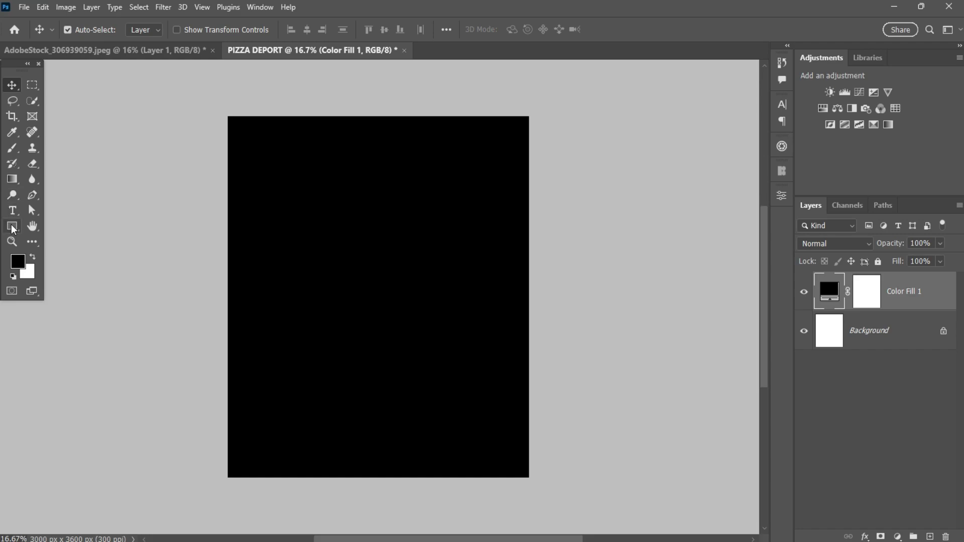
- Draw a rectangle about 3453 x 996 px across the upper edge of the canvas and remove its stroke
left_click_drag(12, 226, 49, 226)
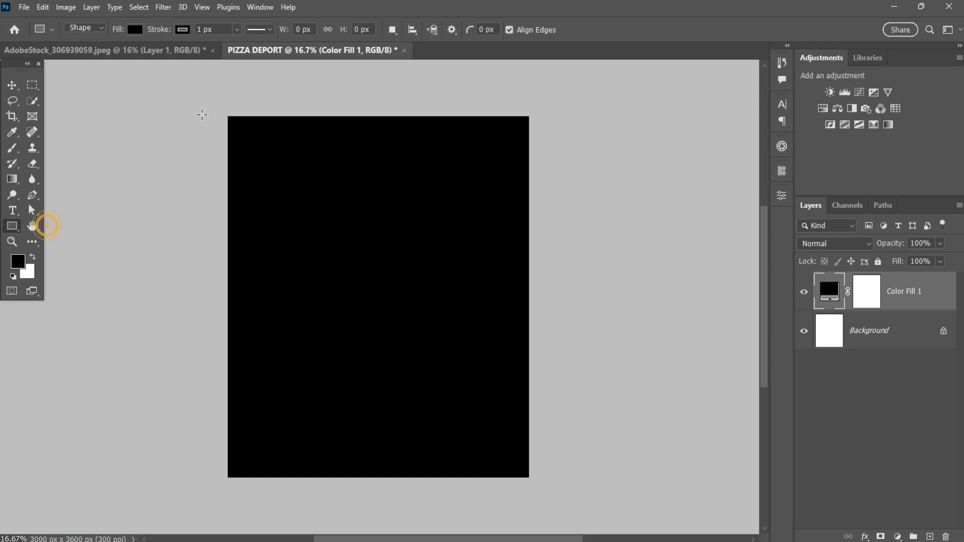
left_click_drag(216, 95, 564, 194)
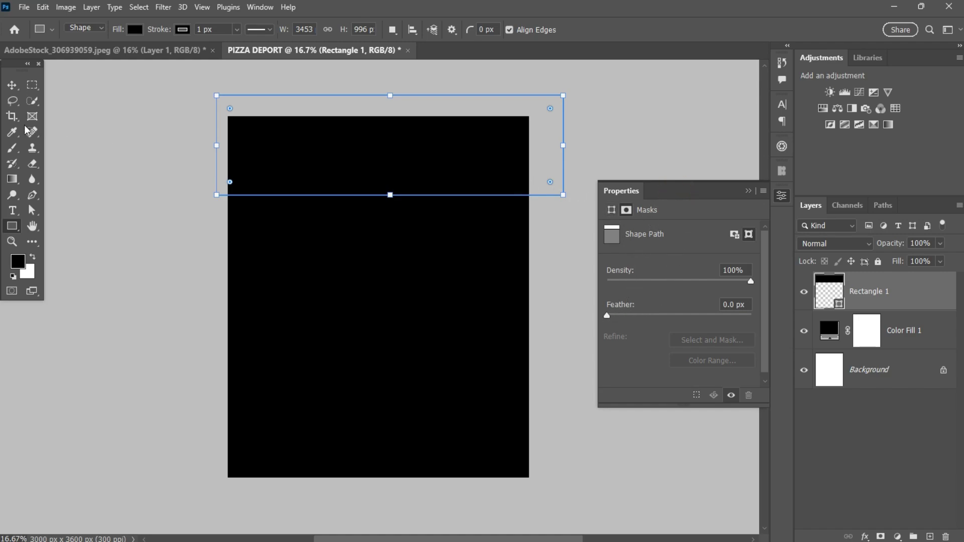
left_click(12, 86)
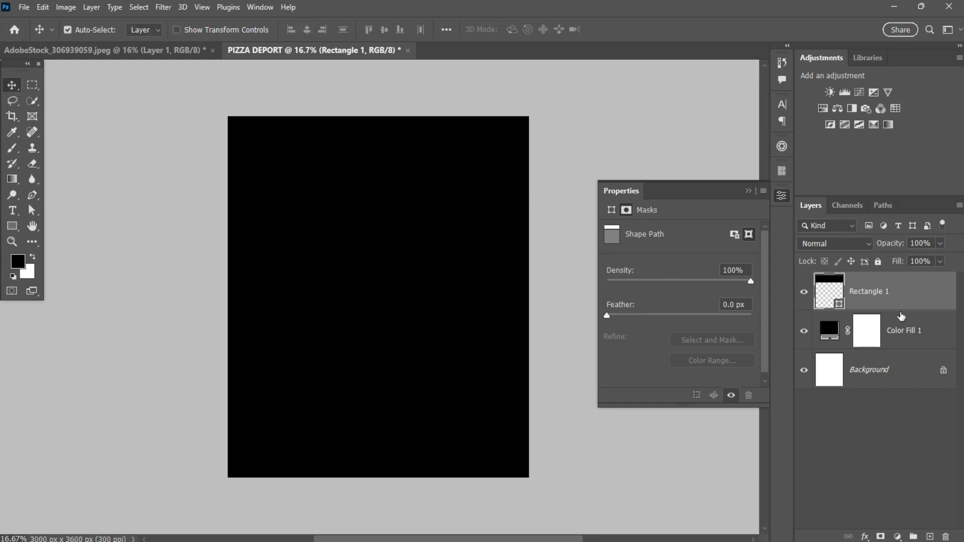
left_click(909, 292)
left_click(640, 345)
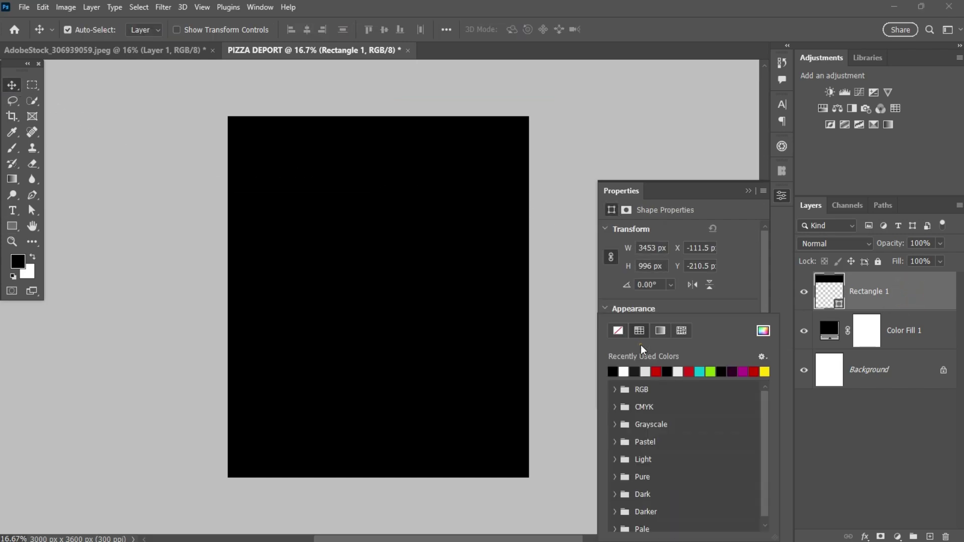
left_click(748, 288)
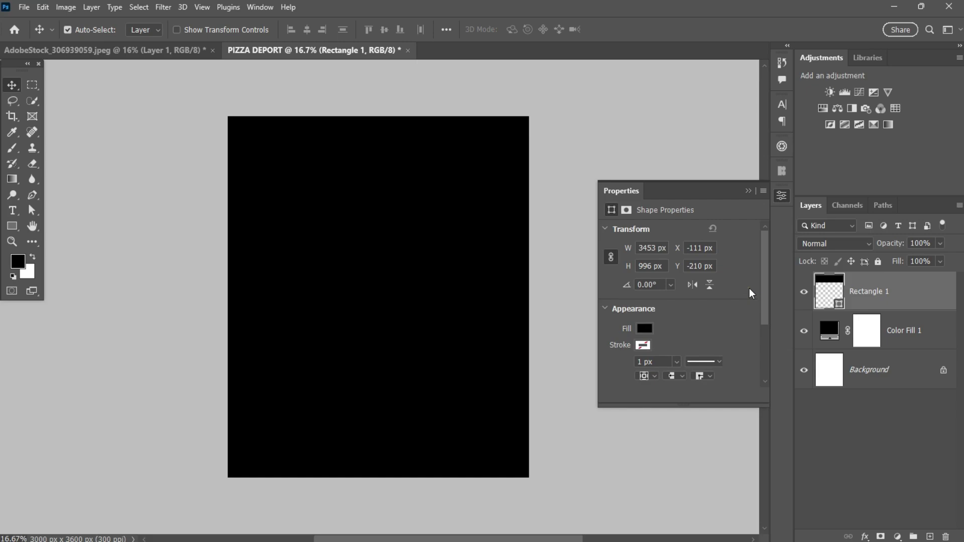
- Change the rectangle's fill color to white (ffffff)
double_click(836, 304)
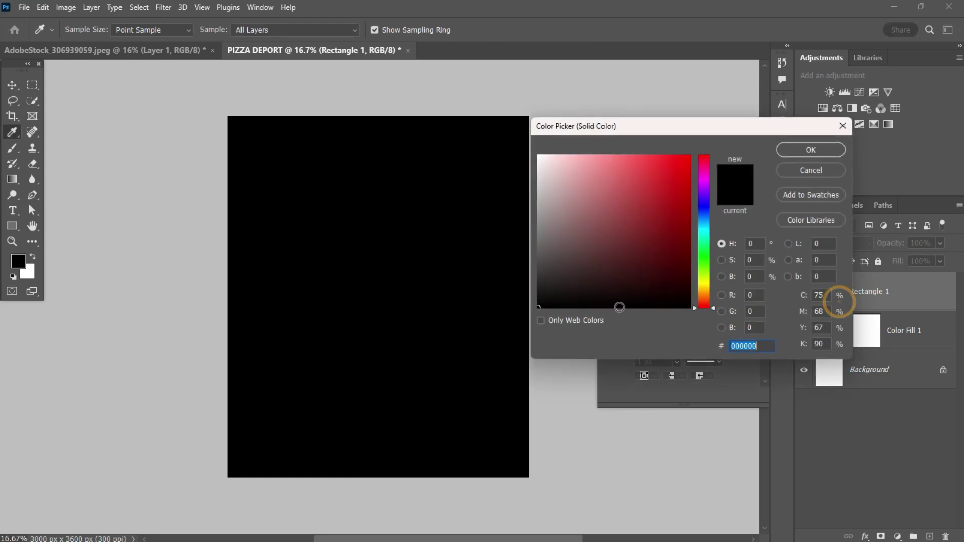
left_click_drag(620, 307, 537, 155)
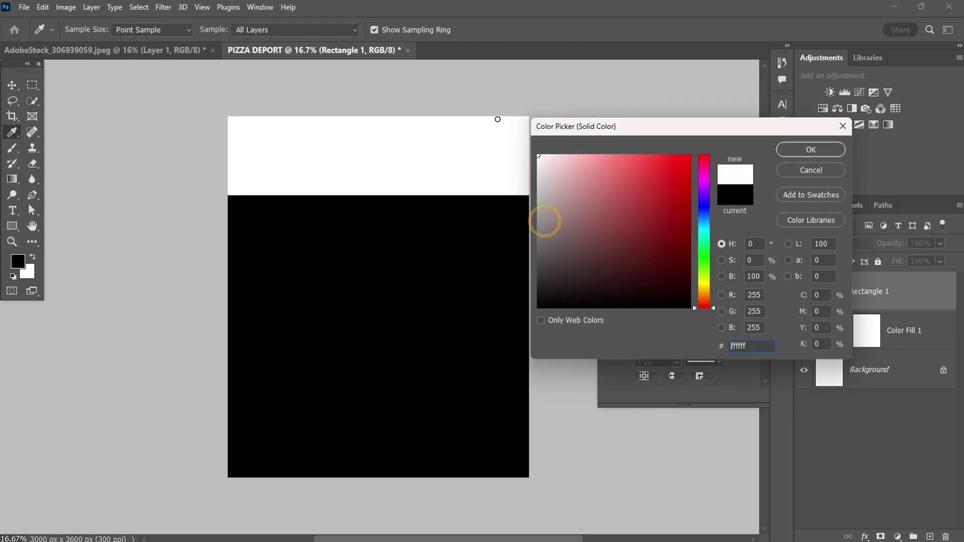
left_click(810, 150)
- Move the white rectangle to the middle of the canvas and rotate it to about -8.7°, rising toward the right
left_click_drag(489, 193, 442, 307)
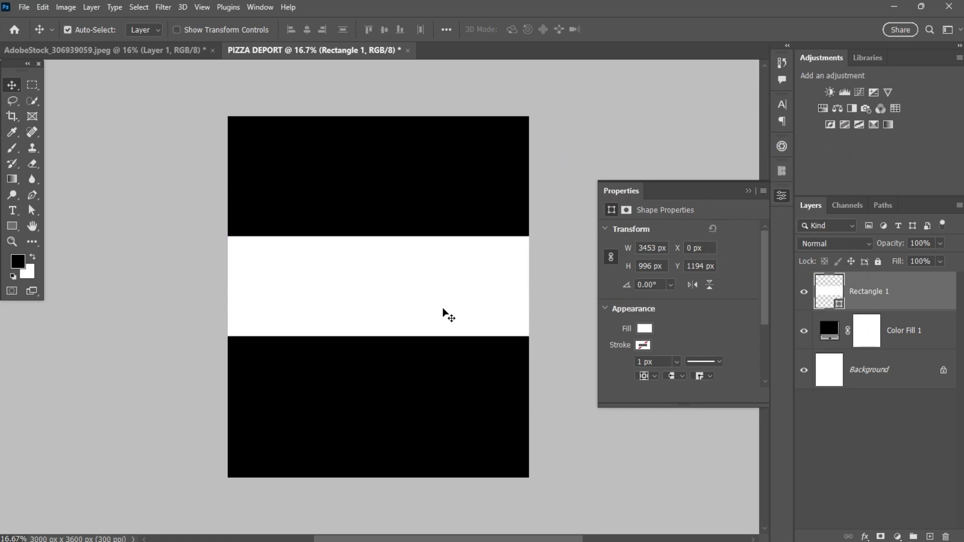
key("ctrl+t")
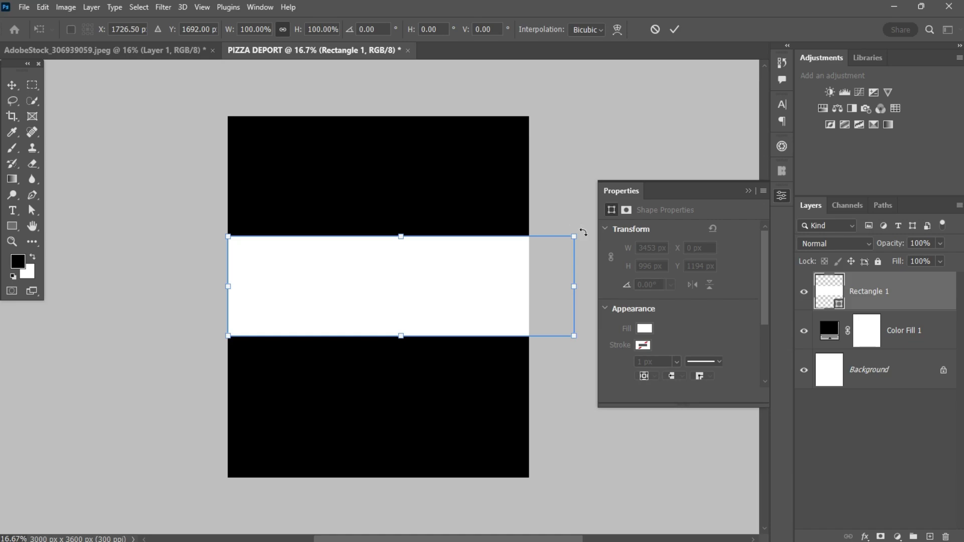
left_click_drag(583, 233, 579, 198)
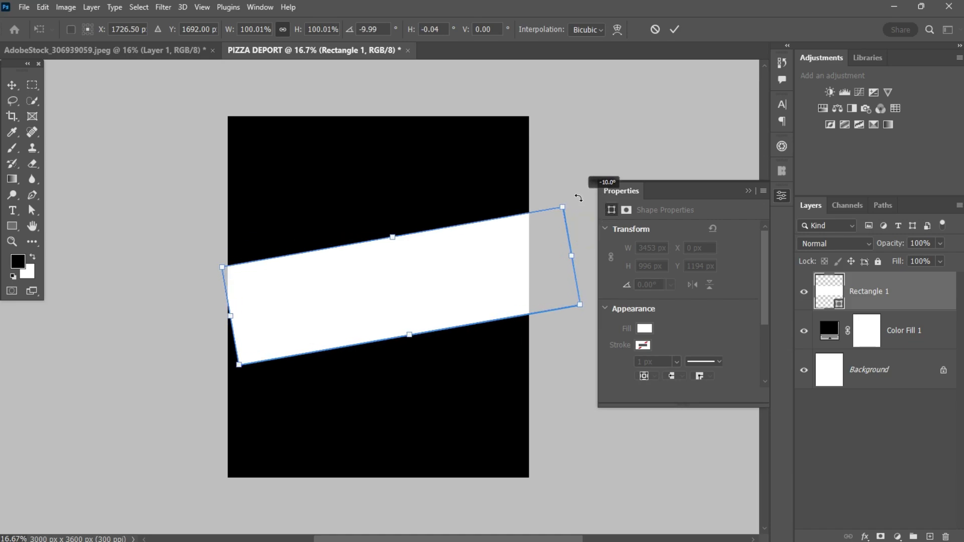
left_click_drag(475, 285, 453, 286)
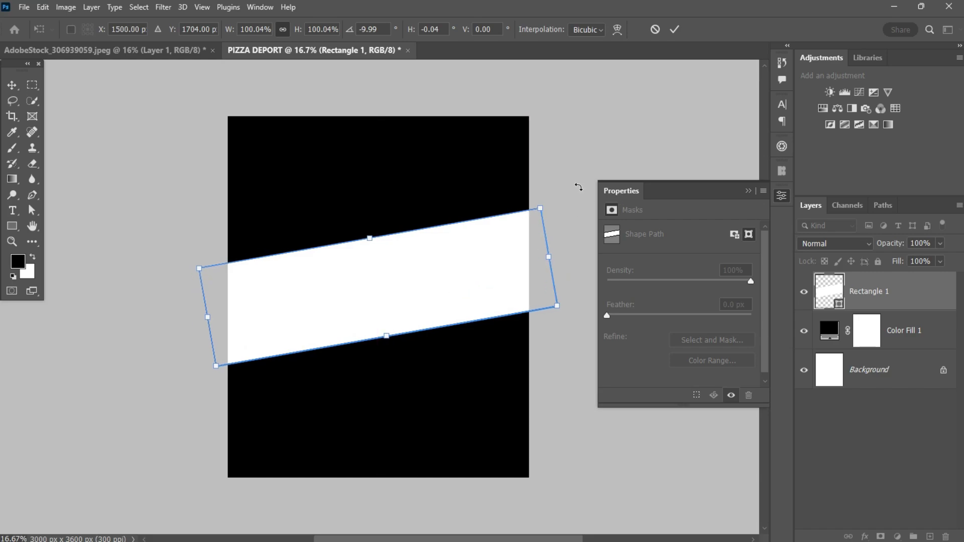
left_click_drag(573, 187, 572, 193)
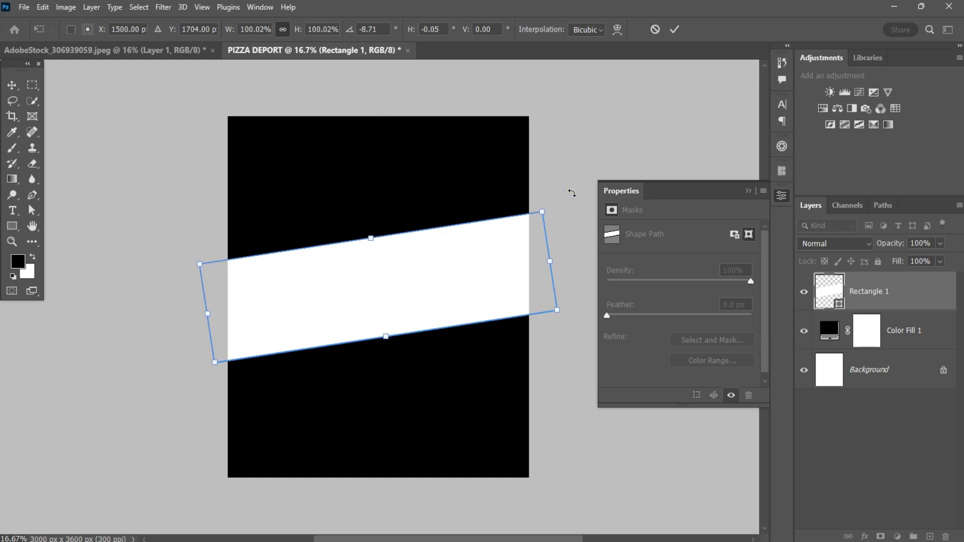
left_click_drag(487, 287, 463, 264)
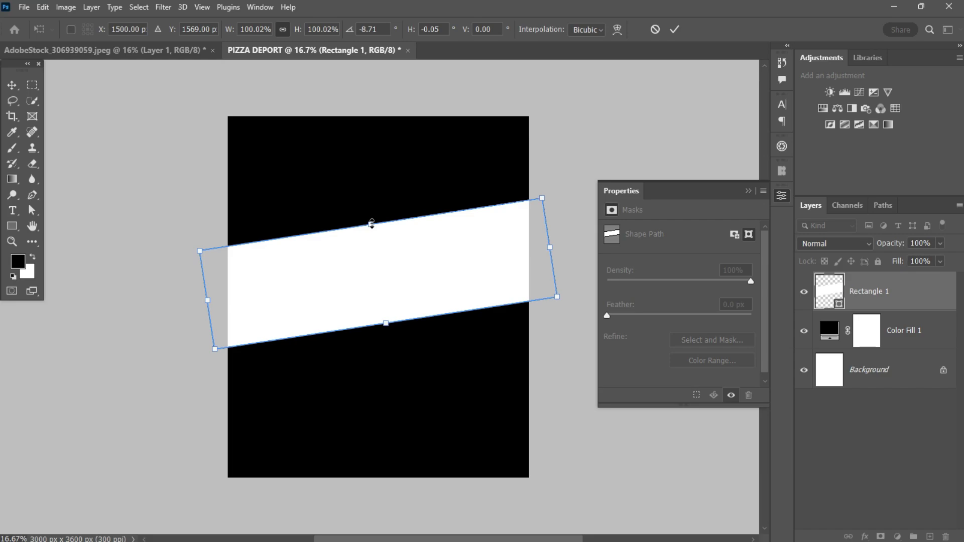
- Resize the tilted white band to about 95% width and 67% height, shift it slightly upward, and apply the transform
left_click_drag(371, 224, 374, 242)
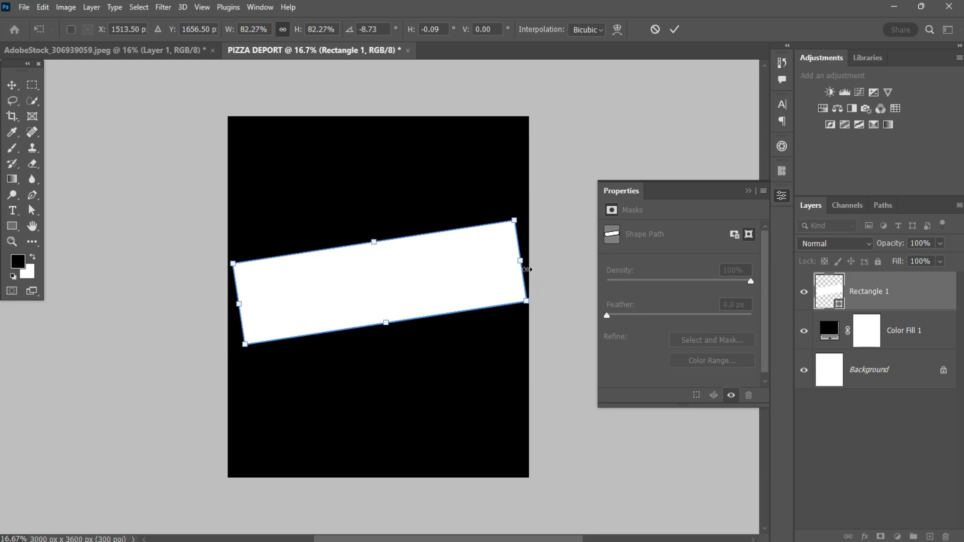
left_click_drag(521, 263, 541, 258)
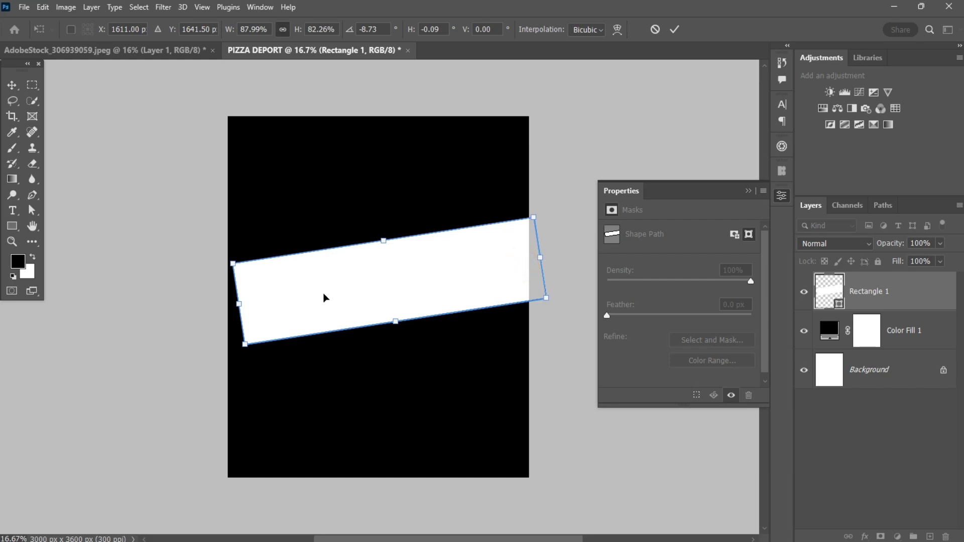
left_click_drag(239, 304, 215, 307)
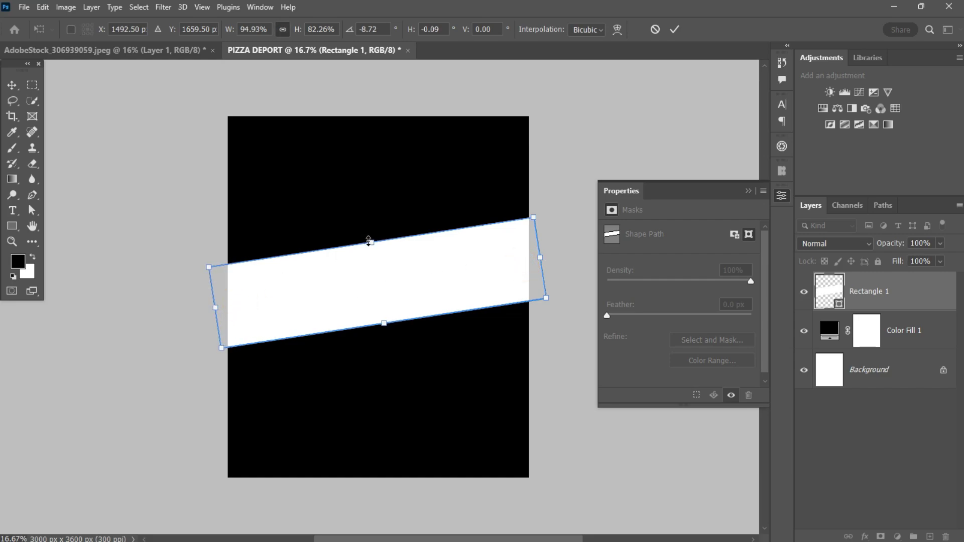
left_click_drag(370, 245, 373, 257)
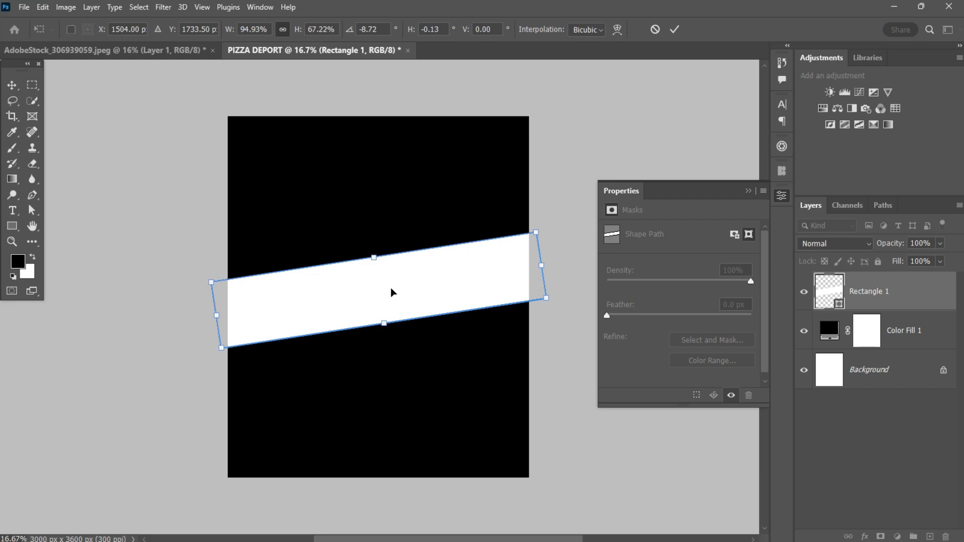
left_click_drag(392, 292, 392, 272)
left_click(675, 30)
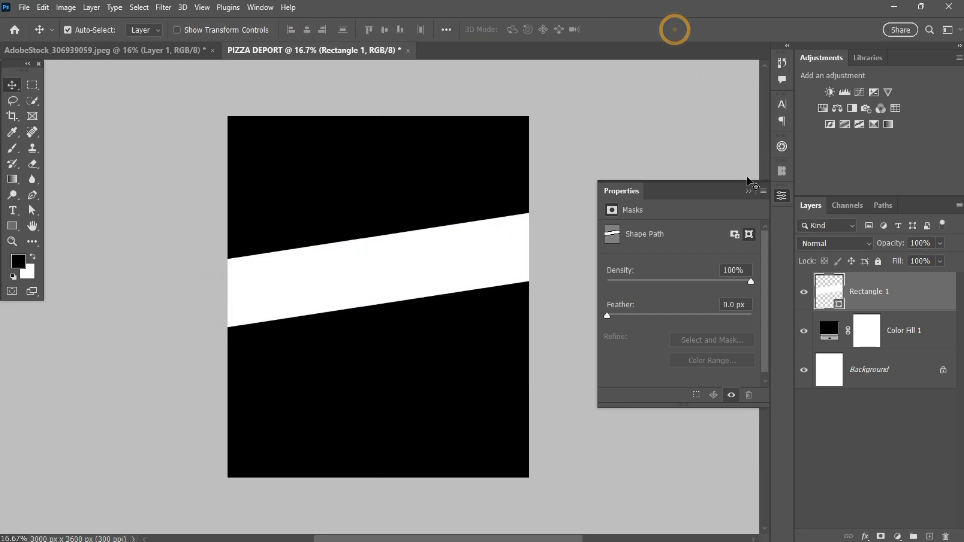
left_click(749, 191)
left_click(409, 276)
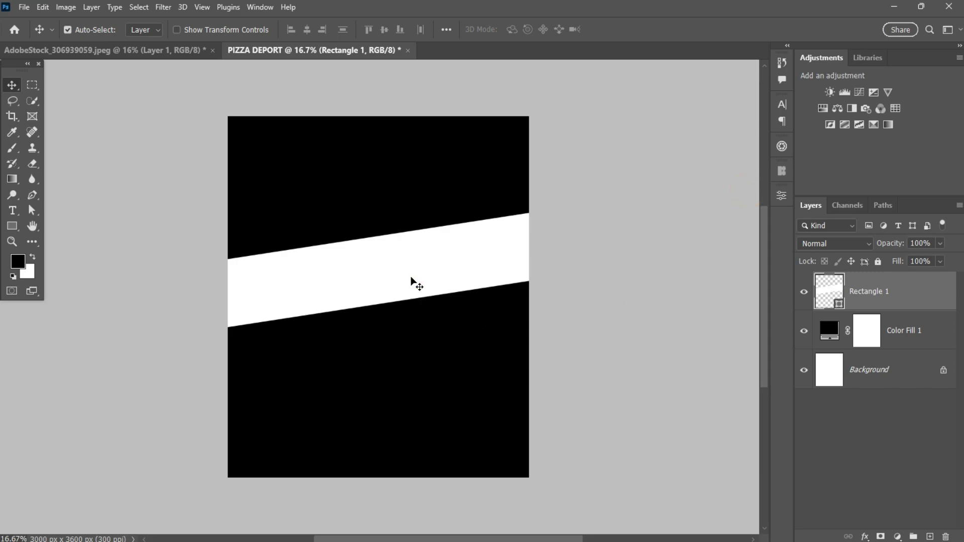
- Draw a second rectangle about 3495 x 1146 px, without a stroke, covering the canvas's lower edge
left_click(5, 227)
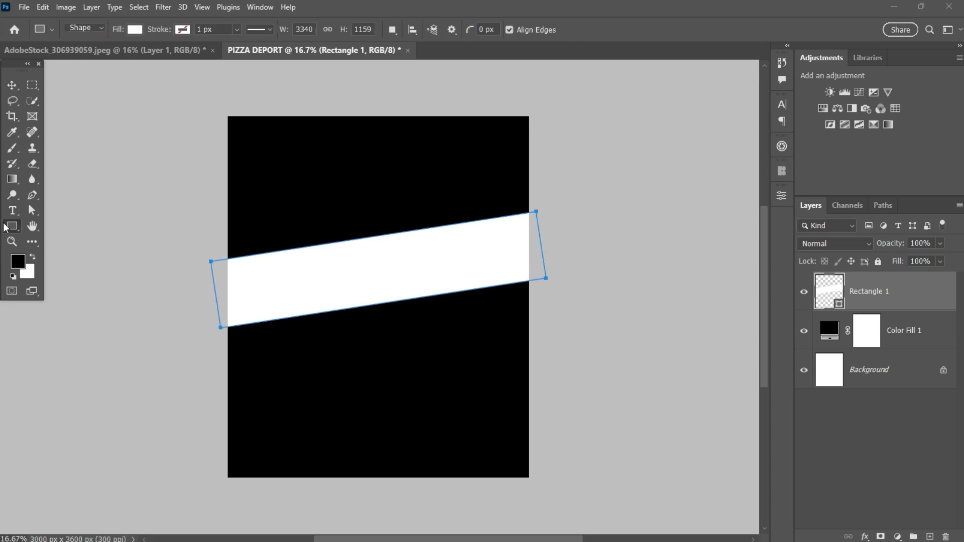
right_click(5, 227)
left_click(91, 223)
left_click_drag(207, 374, 558, 490)
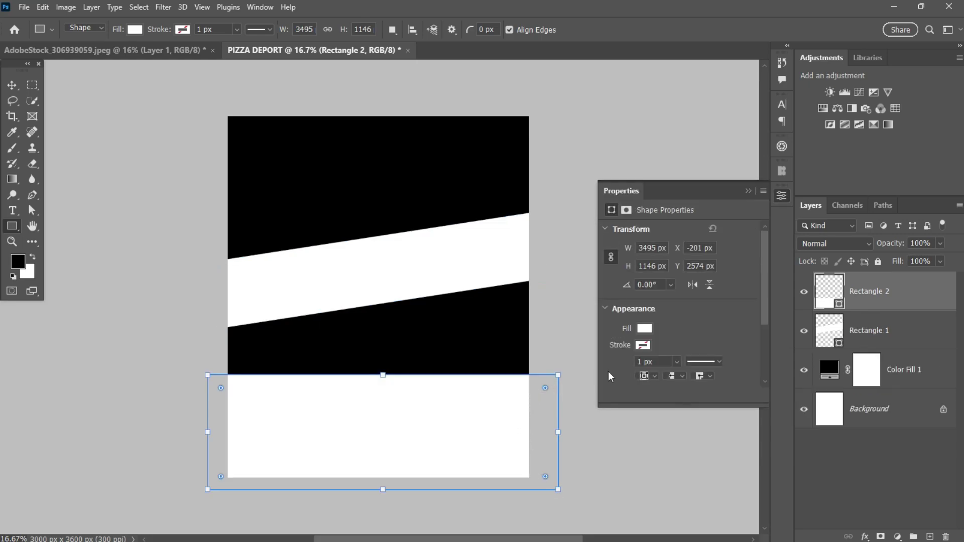
left_click(644, 345)
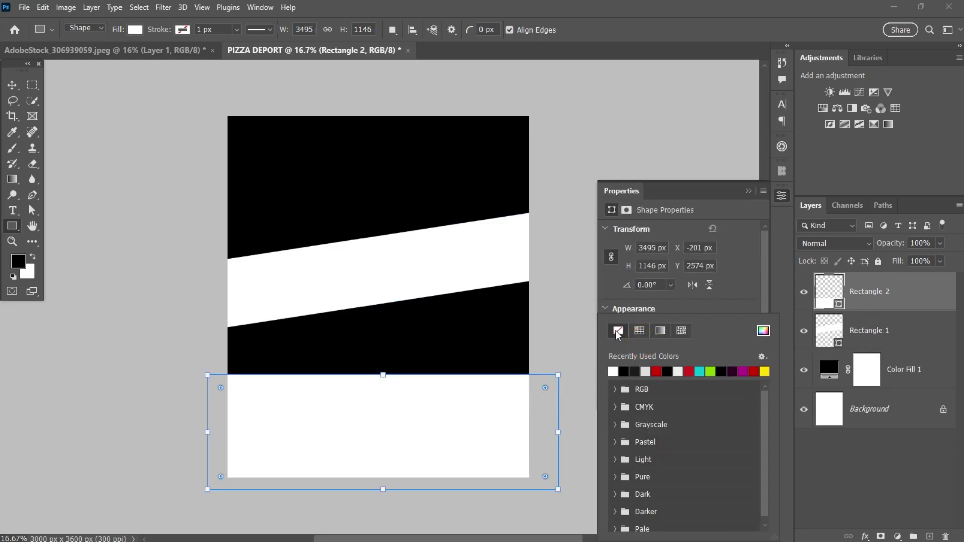
left_click(714, 305)
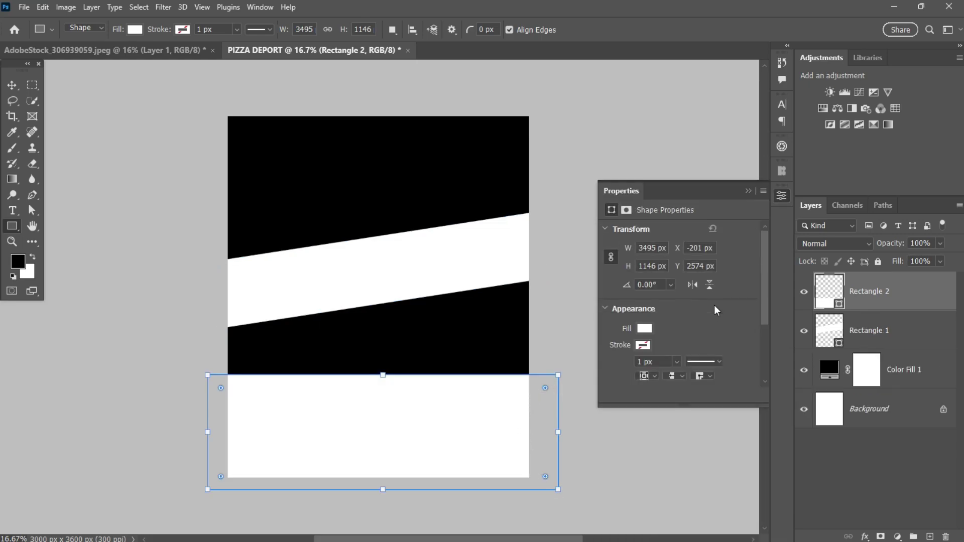
- Set the lower rectangle's fill color to red (ec0000) and switch to the Move tool
double_click(842, 307)
type("ff0000")
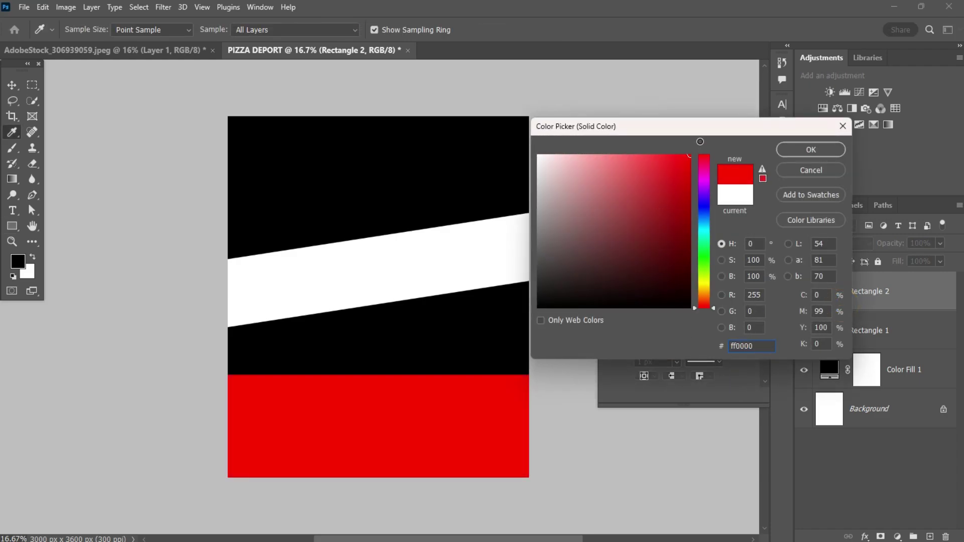
left_click(735, 164)
left_click(736, 168)
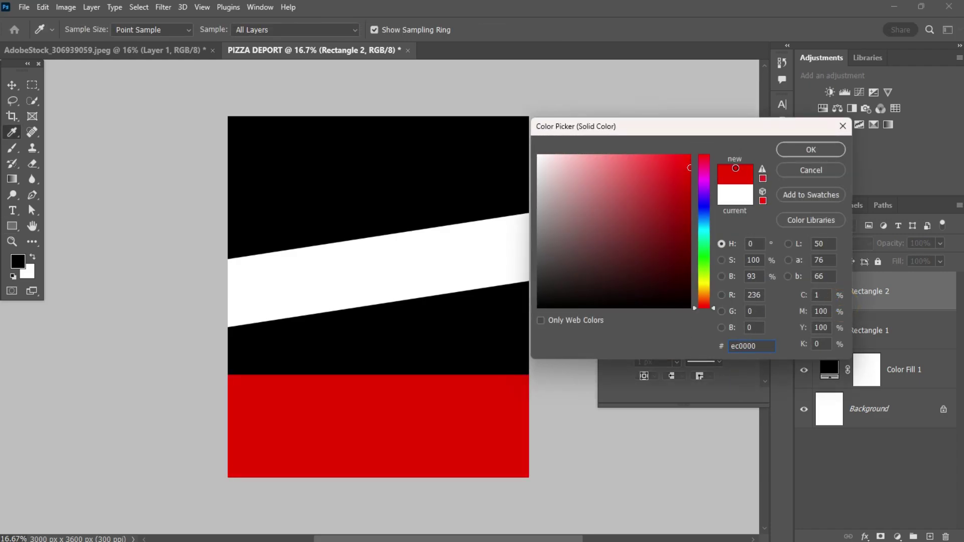
left_click(798, 149)
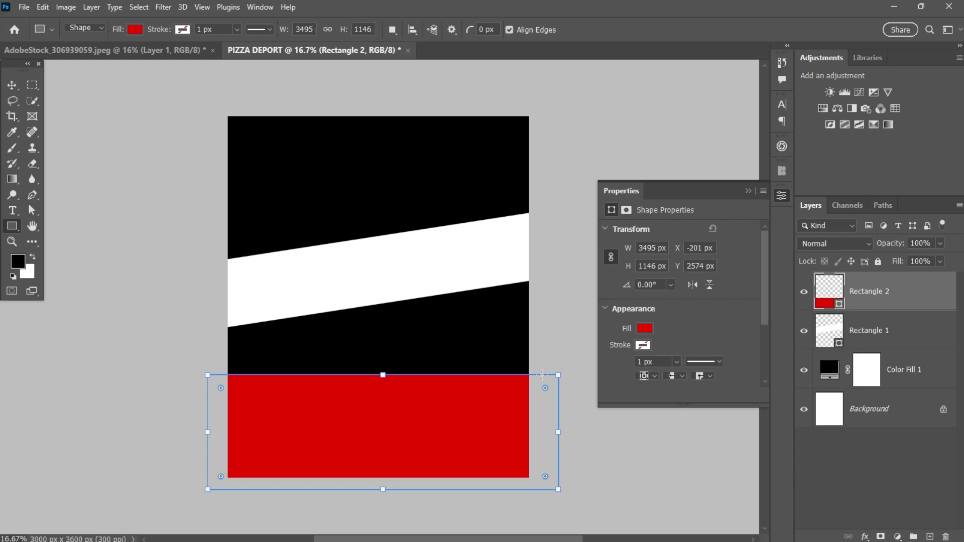
left_click(12, 85)
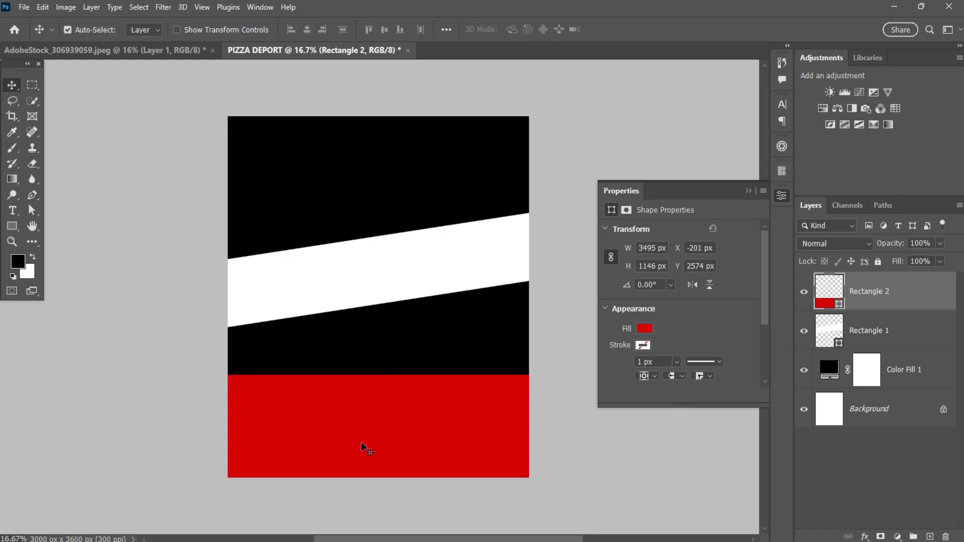
- Skew the red rectangle by about -8.5° so its upper edge rises toward the right like the white band, and apply the transform
left_click(417, 434)
key("ctrl+t")
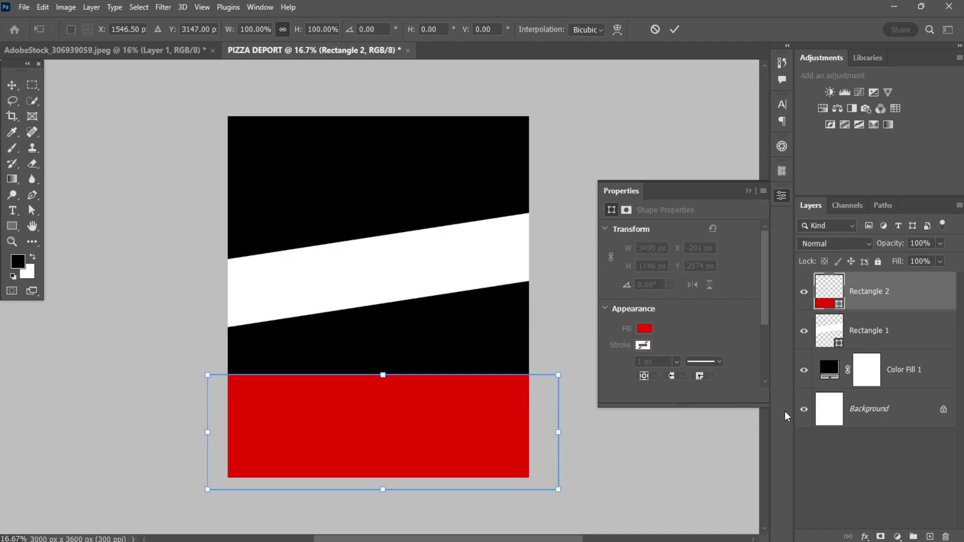
left_click_drag(560, 377, 560, 328)
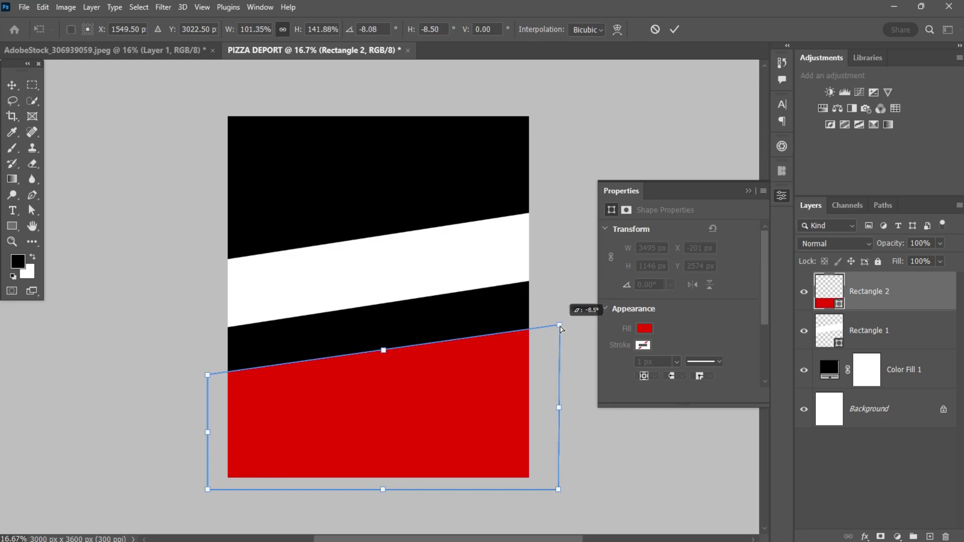
left_click_drag(562, 329, 562, 329)
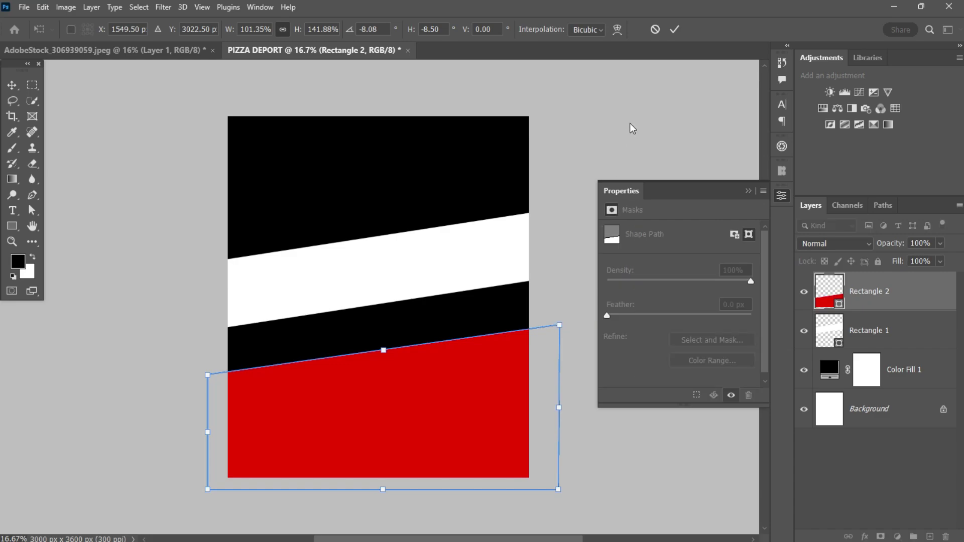
left_click(676, 27)
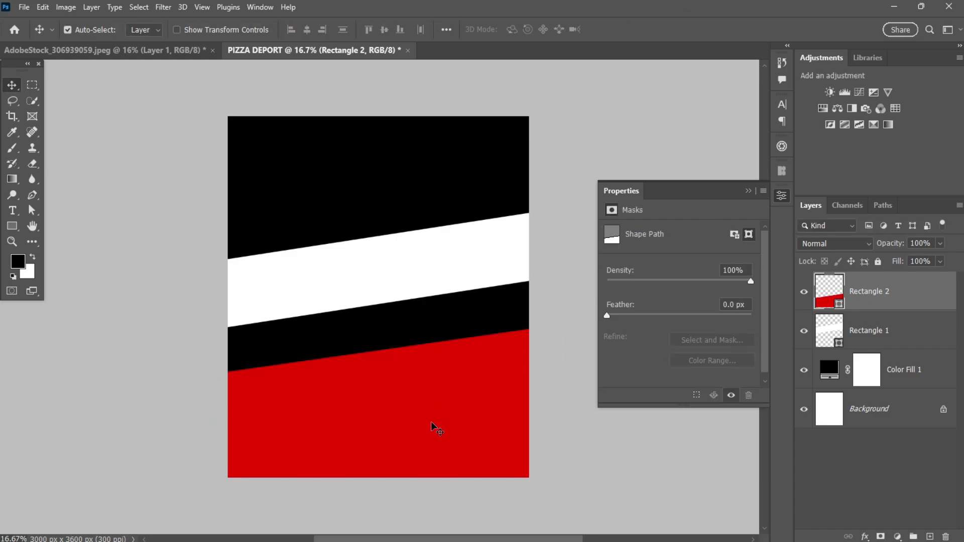
- Move the red shape up against the white band and raise the white band slightly, closing the black gap between them
left_click_drag(431, 422, 435, 392)
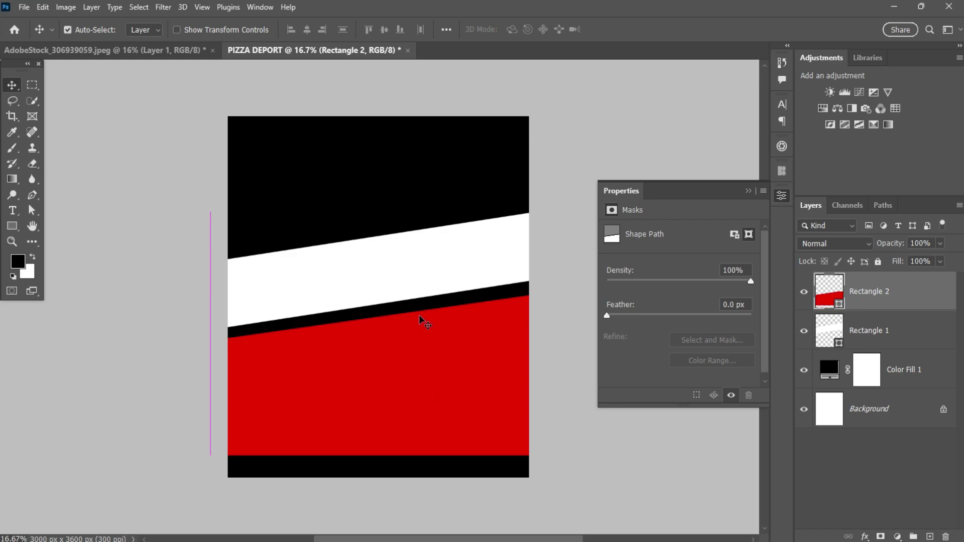
left_click_drag(405, 280, 402, 266)
left_click_drag(423, 388, 425, 367)
left_click_drag(431, 263, 433, 269)
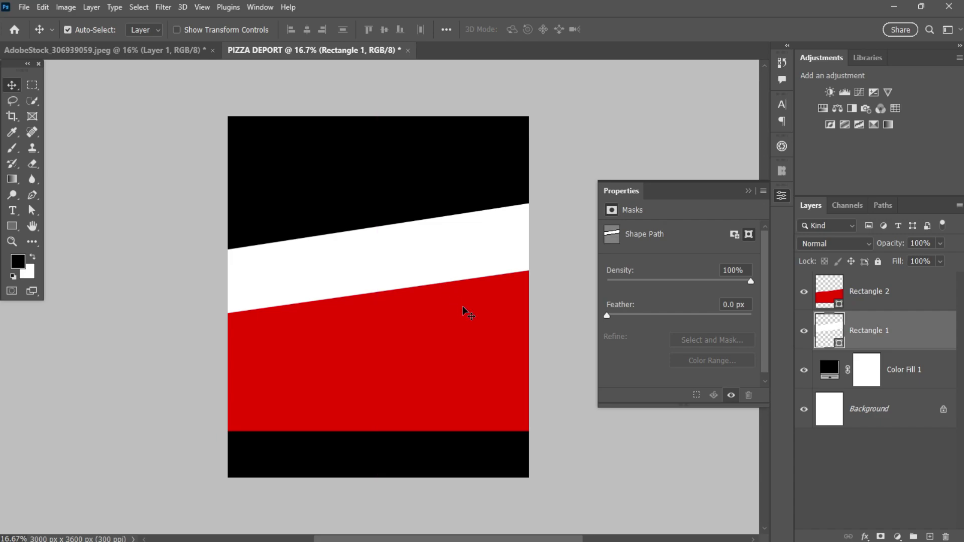
- Place the white Rectangle 1 layer above Rectangle 2 and shift both bands slightly down the canvas, keeping them touching
left_click(465, 313)
left_click_drag(910, 332, 910, 275)
left_click(447, 366)
left_click(446, 364)
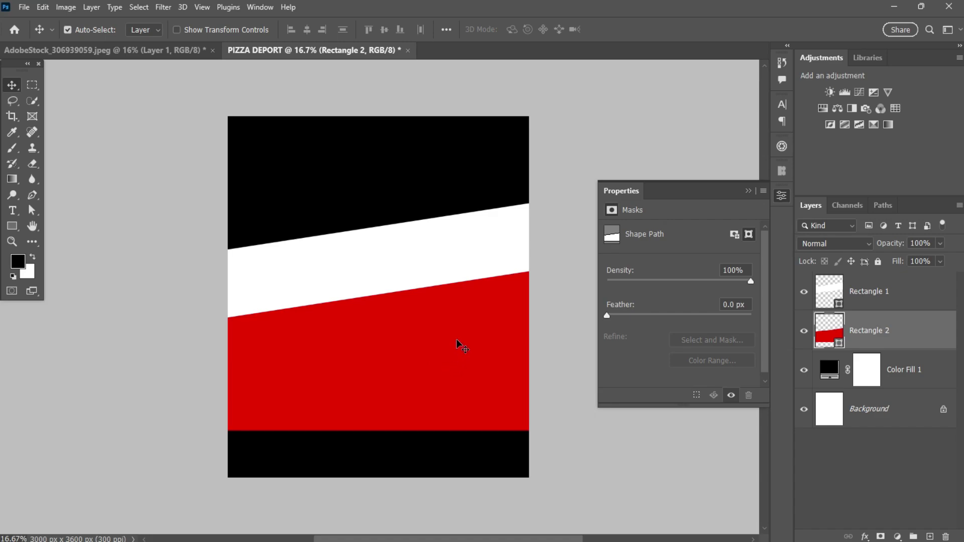
left_click_drag(461, 350, 457, 360)
left_click_drag(454, 253, 457, 270)
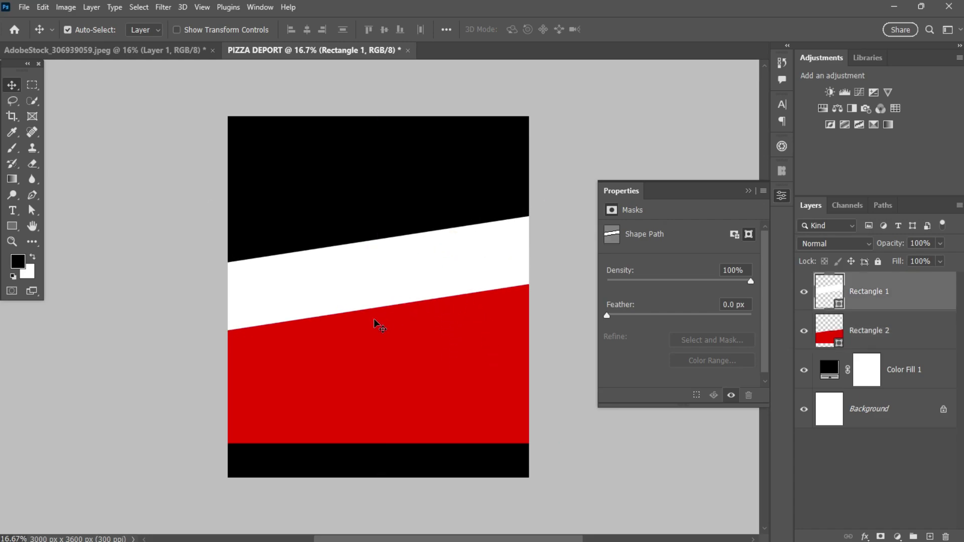
scroll(371, 331, "up", 2)
scroll(375, 337, "down", 1)
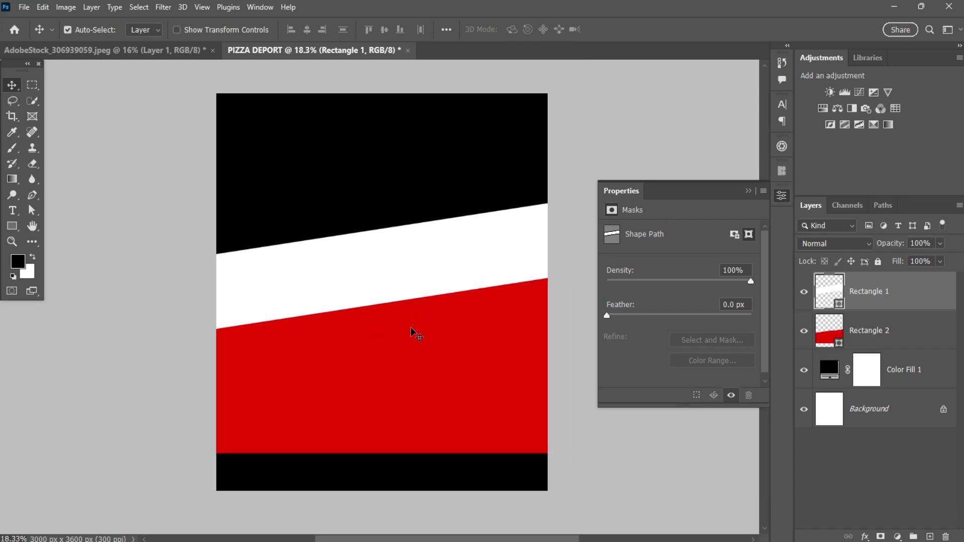
left_click(402, 277)
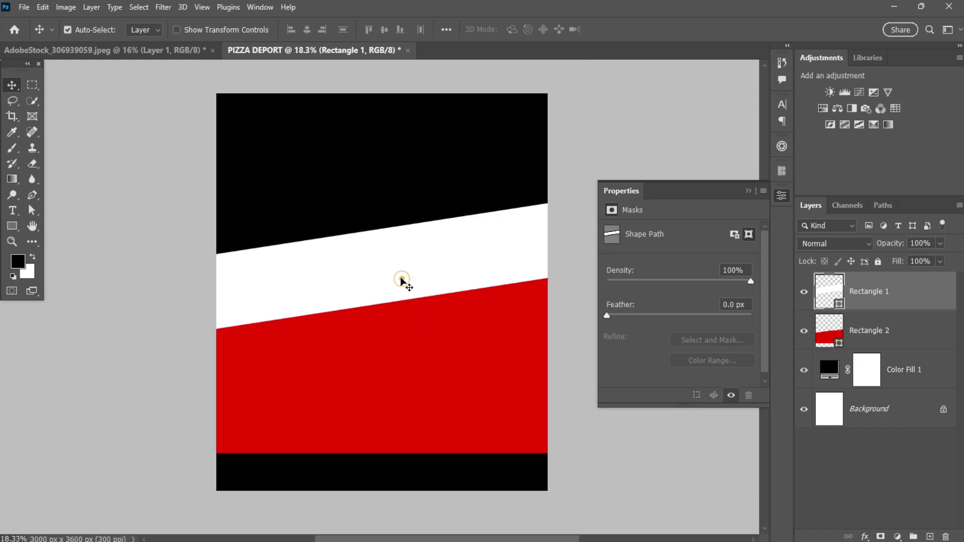
left_click(426, 360)
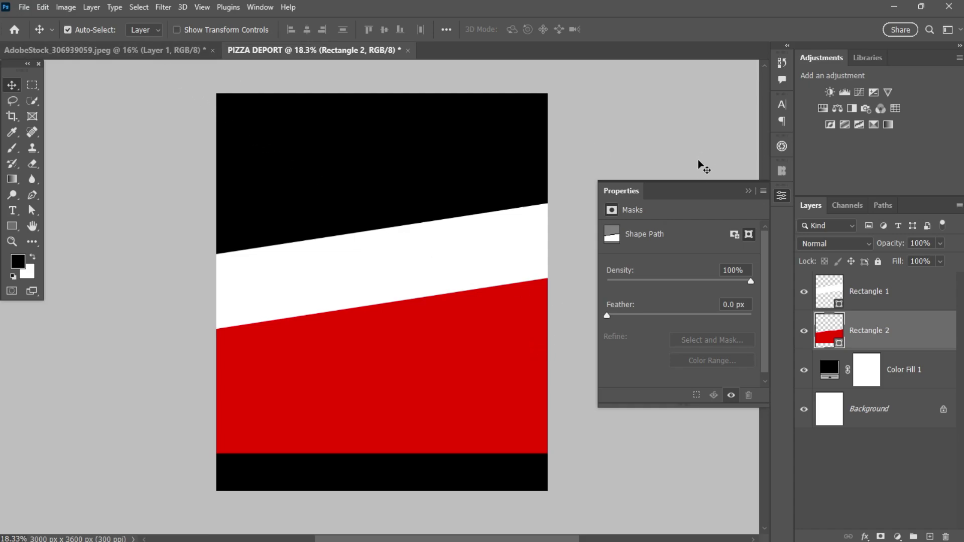
- Copy the pizza cutout from AdobeStock_306939059.jpeg into the PIZZA DEPORT document and put its layer above both rectangles
left_click(748, 191)
left_click(140, 51)
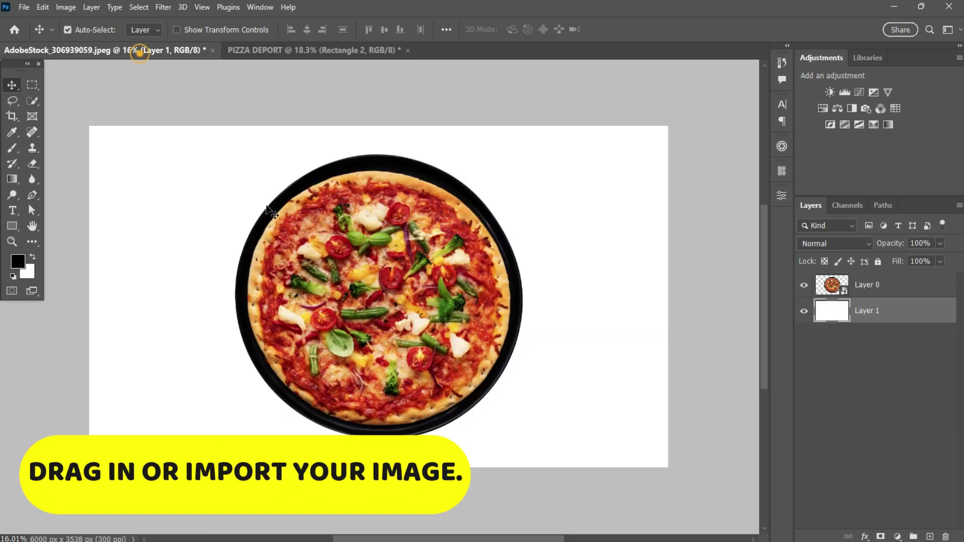
left_click_drag(397, 282, 334, 274)
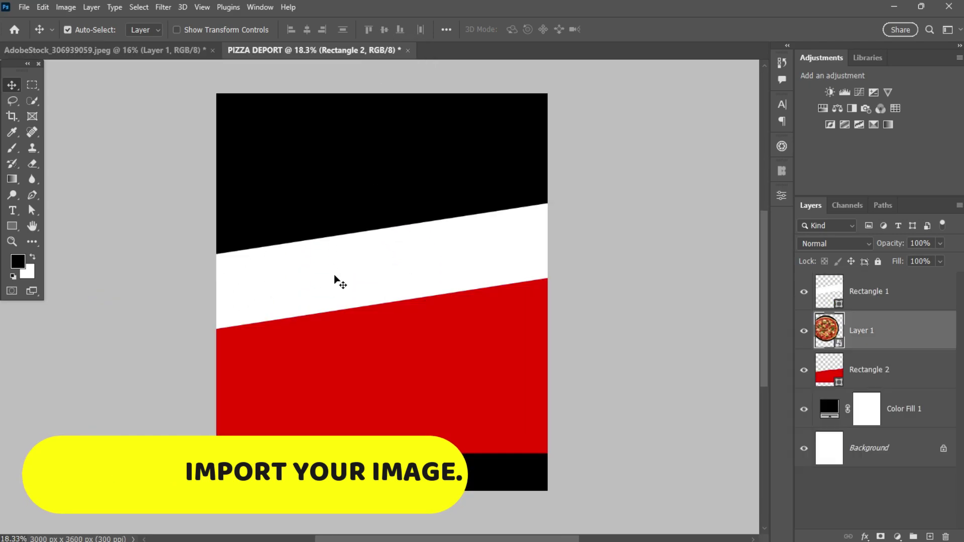
left_click_drag(906, 344, 884, 283)
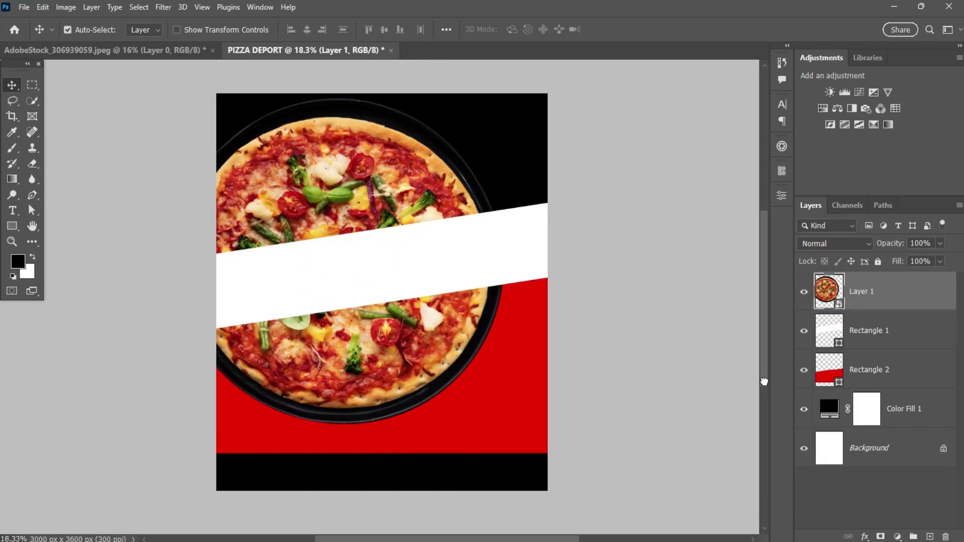
- Position the pizza half off the canvas's left edge, rotated to -50.37° and scaled to about 110%, applying the transform
left_click_drag(392, 264, 289, 356)
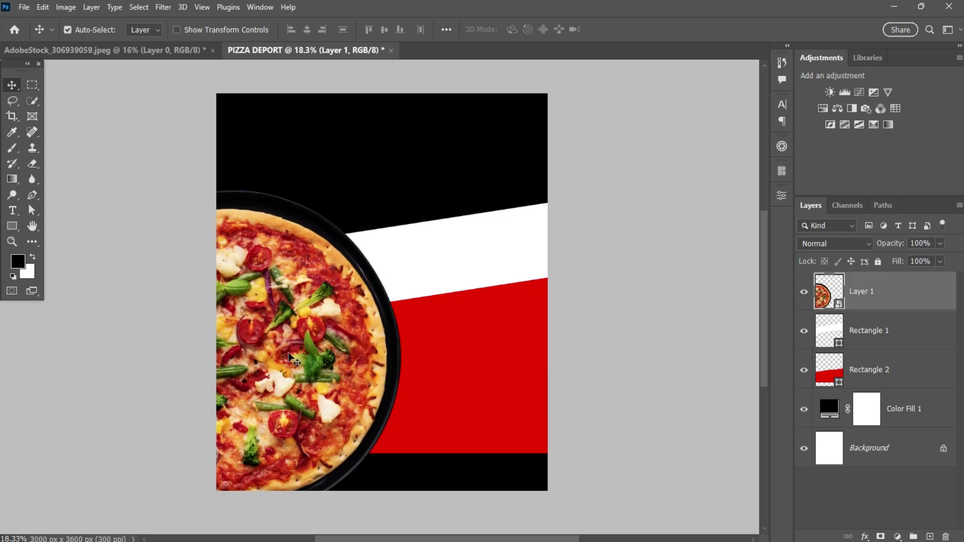
key("ctrl+t")
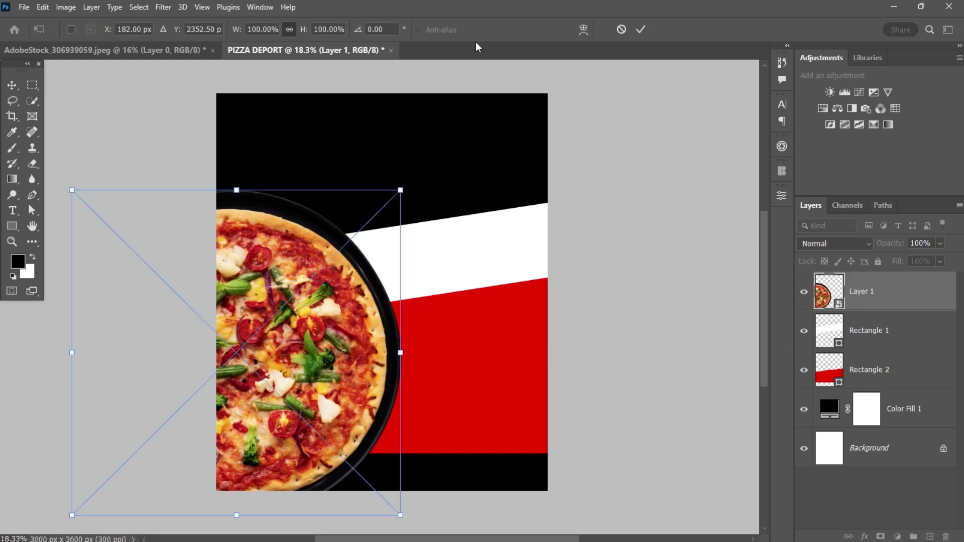
left_click_drag(404, 174, 176, 117)
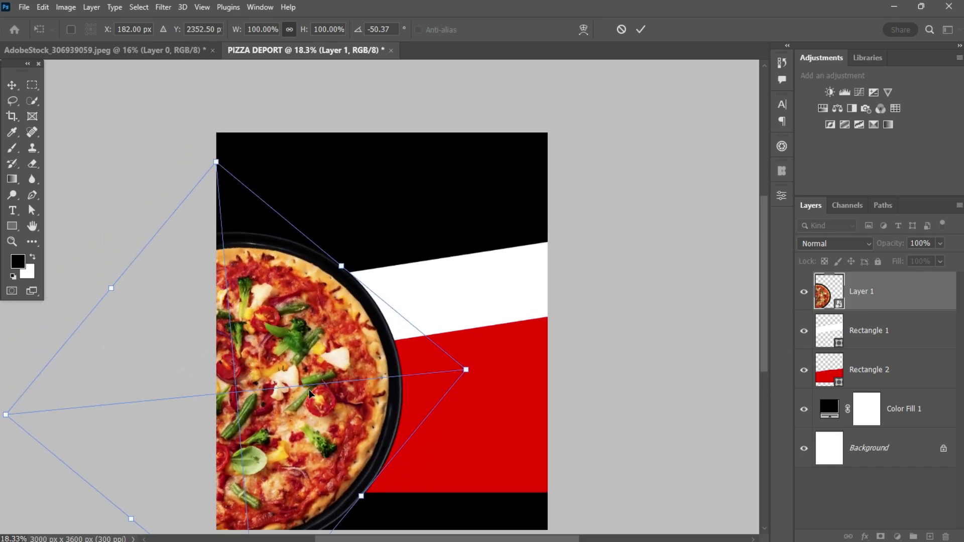
left_click_drag(310, 393, 319, 365)
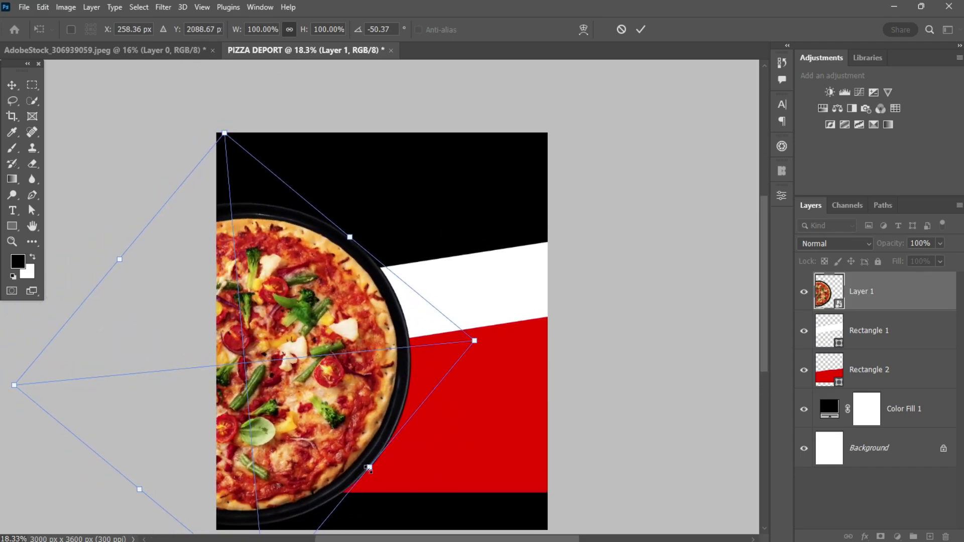
left_click_drag(368, 468, 376, 488)
left_click_drag(354, 439, 339, 436)
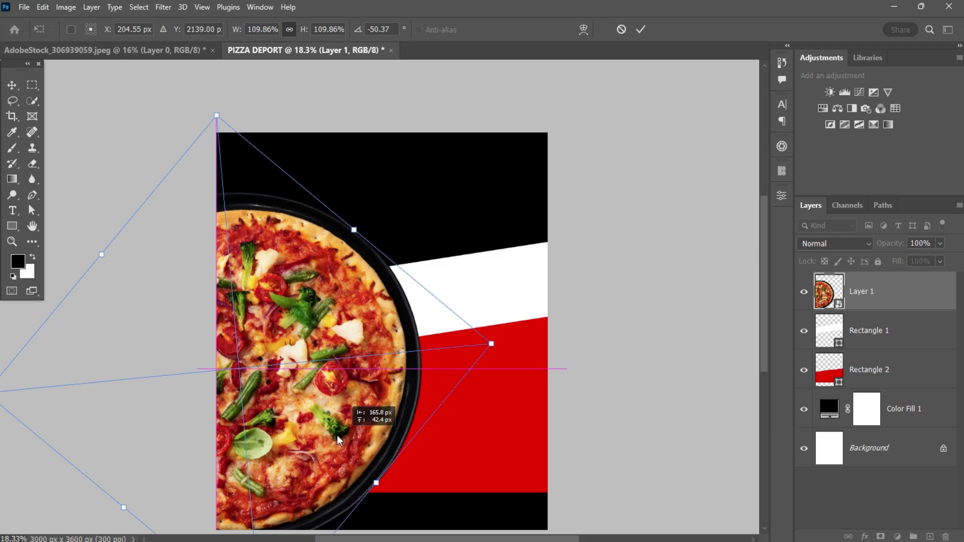
left_click(639, 29)
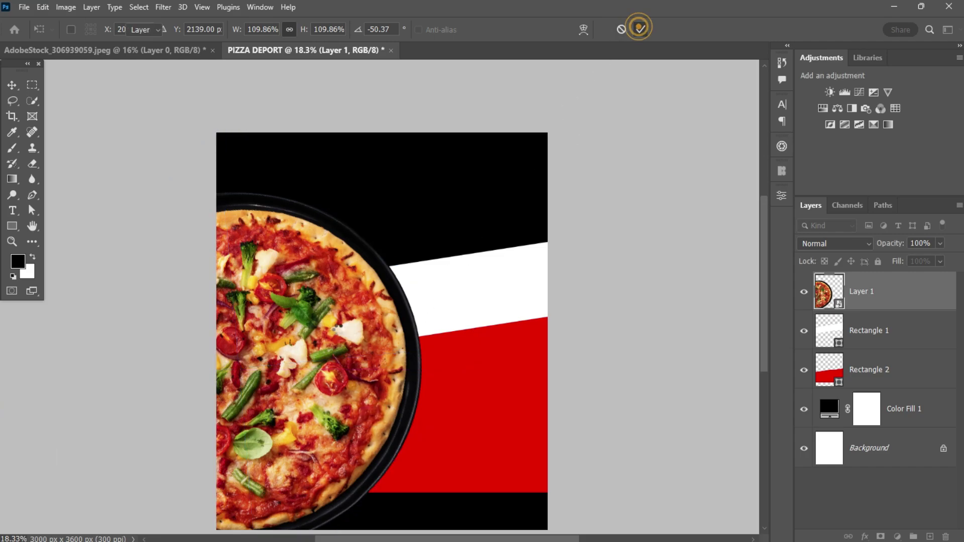
scroll(325, 327, "down", 2)
left_click_drag(320, 348, 320, 356)
scroll(333, 366, "up", 2)
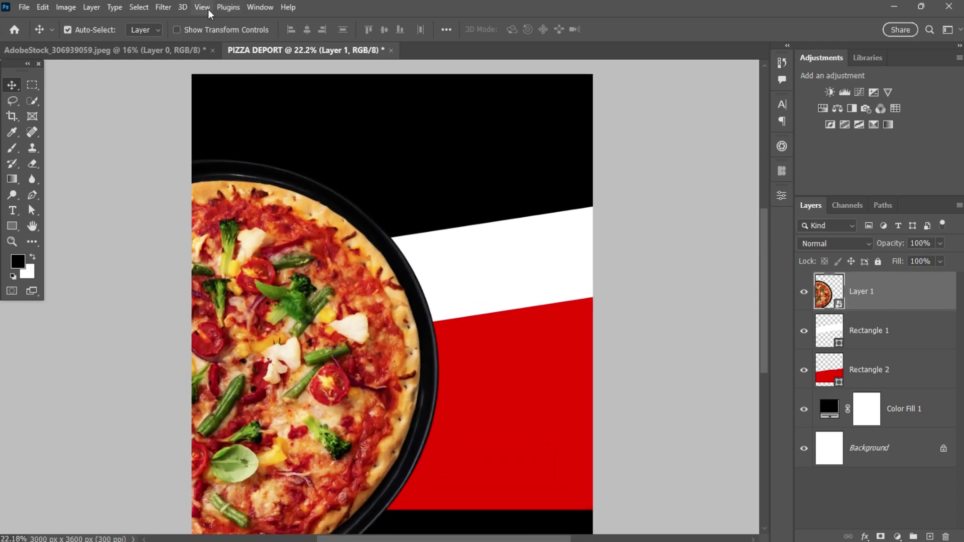
- Apply the Sharpen filter to the pizza layer and collapse its smart filter list
left_click(164, 9)
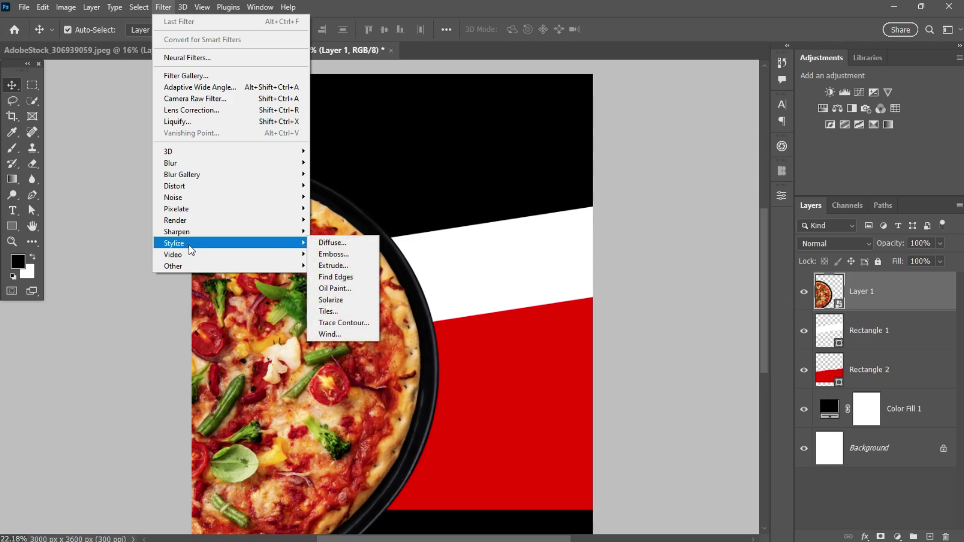
mouse_move(189, 231)
left_click(330, 231)
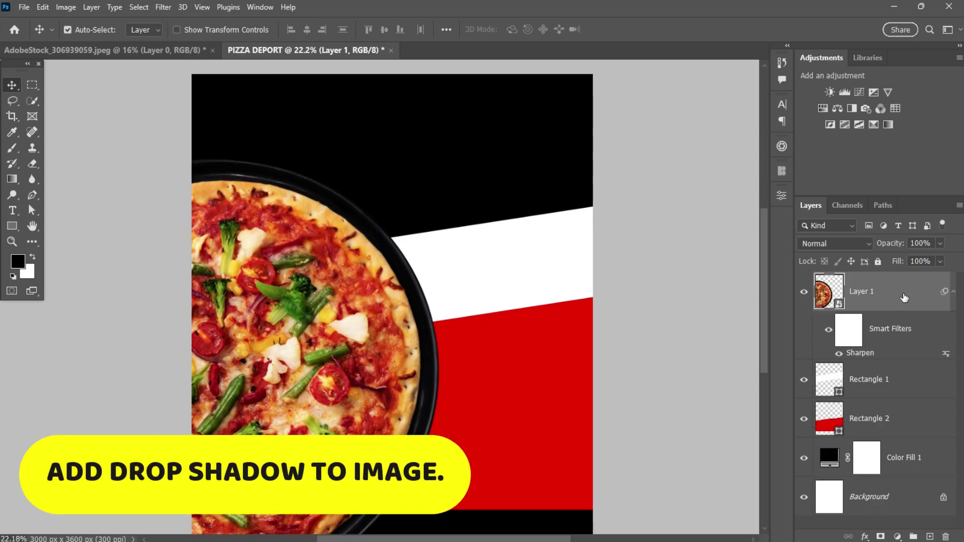
left_click(953, 291)
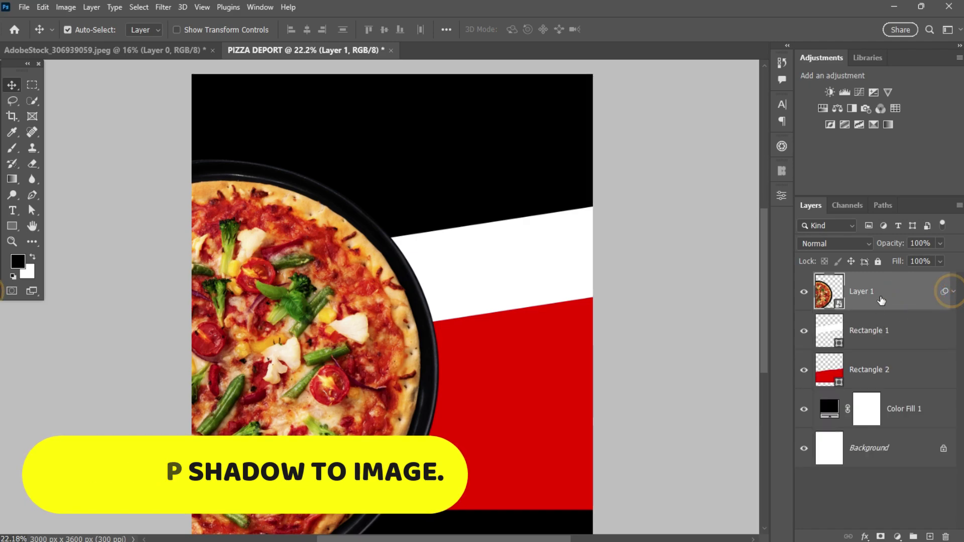
- Add a Drop Shadow to the pizza layer and set its opacity to 53%
double_click(906, 296)
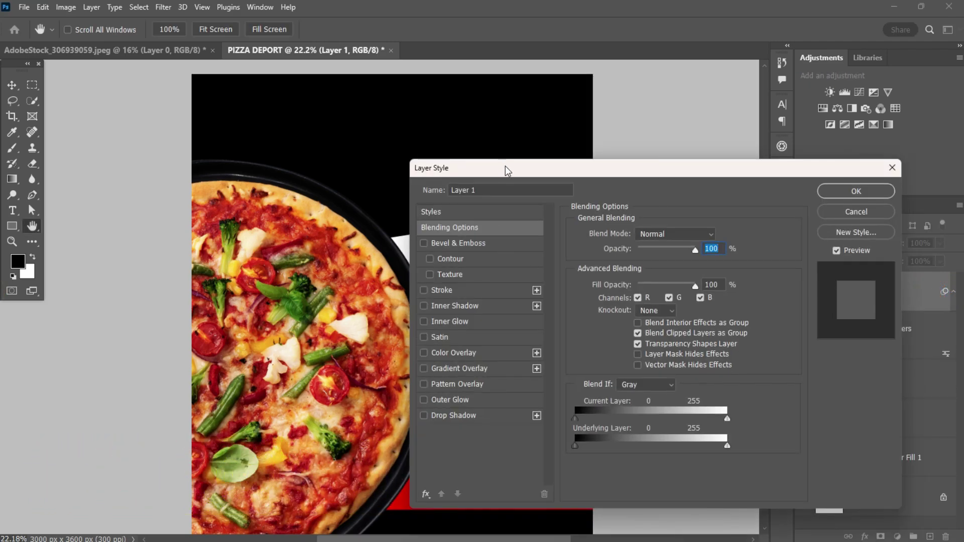
left_click_drag(507, 171, 666, 174)
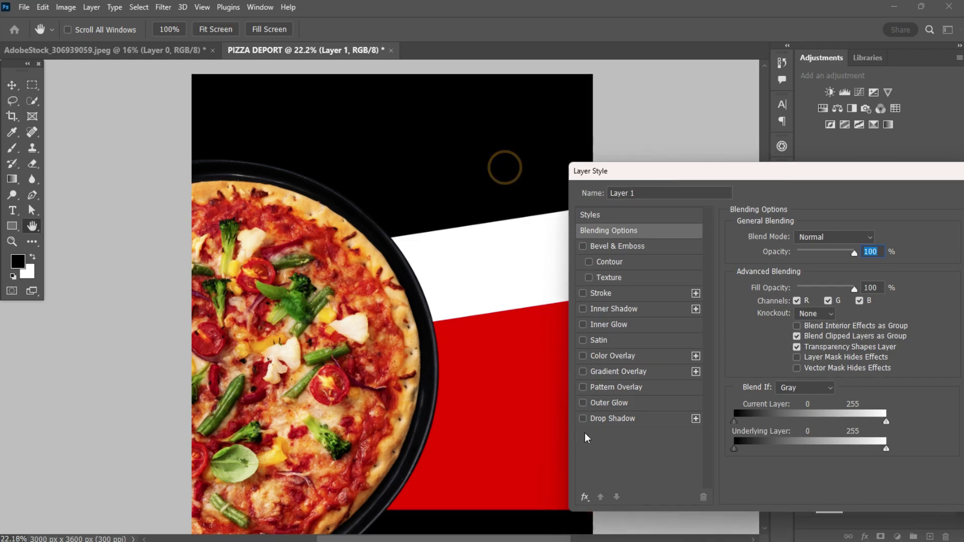
left_click(622, 419)
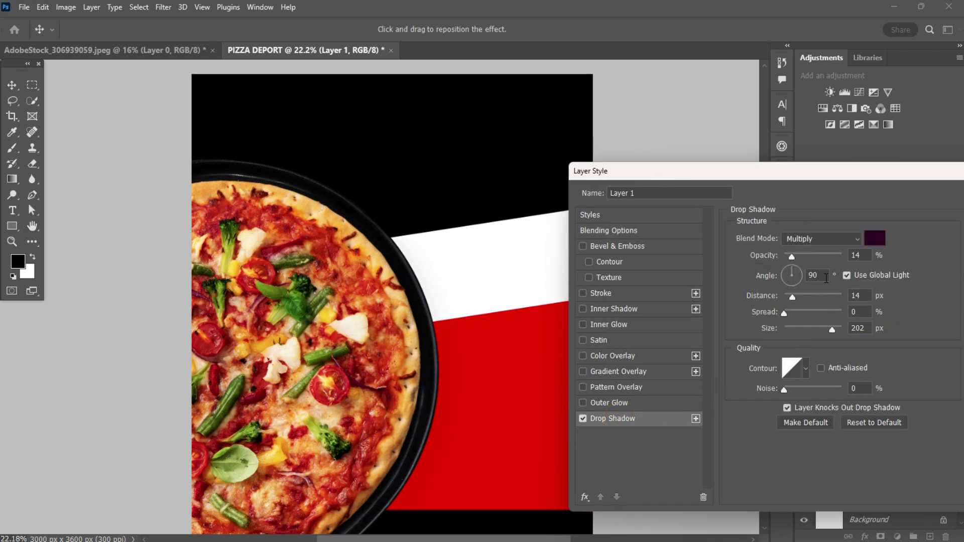
left_click_drag(792, 256, 815, 258)
- Change the drop shadow's color to a very dark red, starting from the red sampled from the lower band
left_click(875, 238)
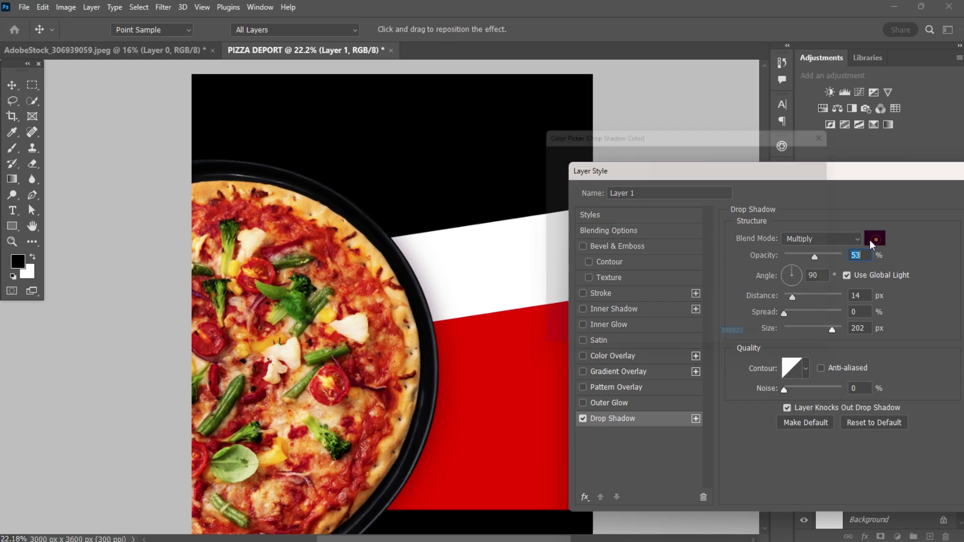
left_click(515, 454)
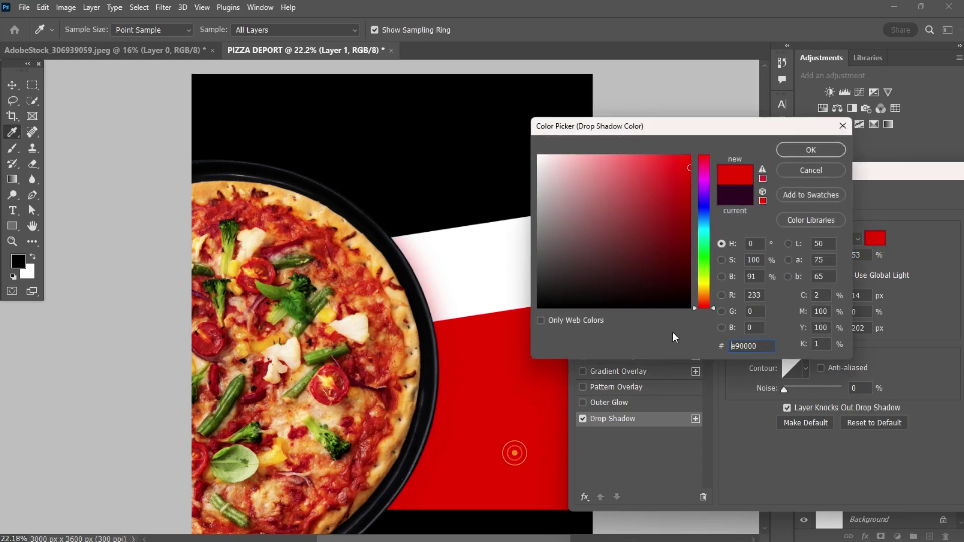
mouse_move(688, 257)
left_mouse_down()
mouse_move(711, 274)
mouse_move(680, 277)
mouse_move(688, 272)
left_mouse_up()
left_click(812, 150)
- Offset the pizza's drop shadow to a 107° angle and 270 px distance, and apply the layer style
left_click_drag(421, 405, 378, 390)
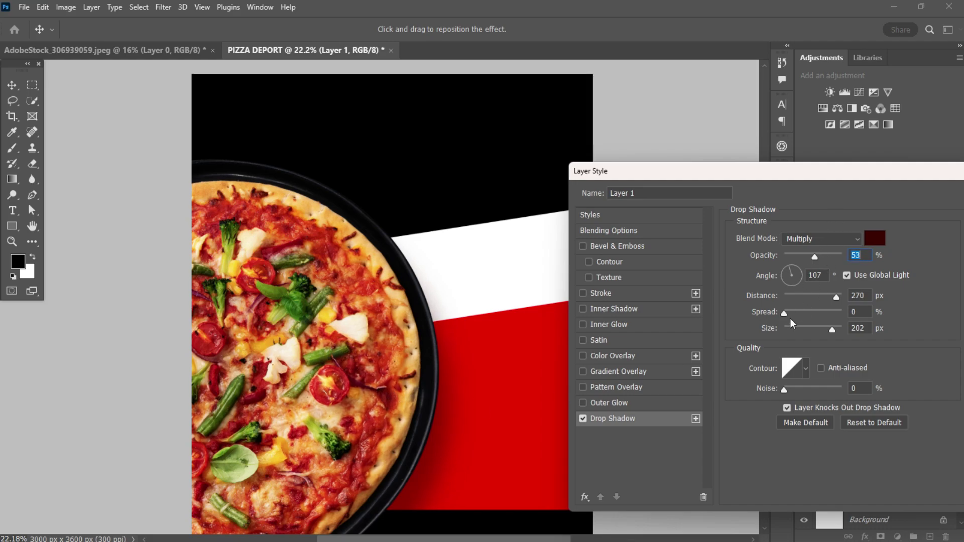
left_click_drag(853, 177, 796, 176)
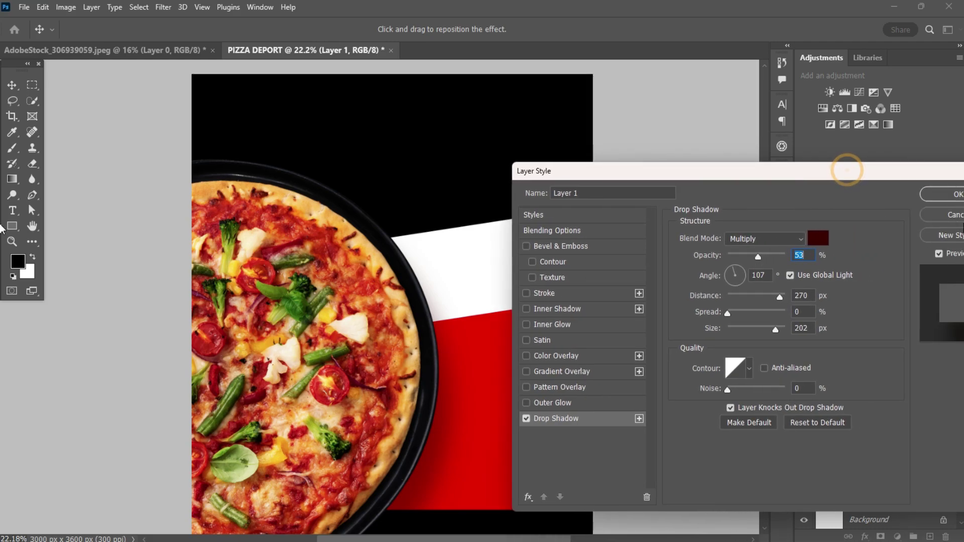
left_click(952, 190)
- Nudge the pizza slightly down and collapse its layer's effects list
scroll(335, 325, "down", 2)
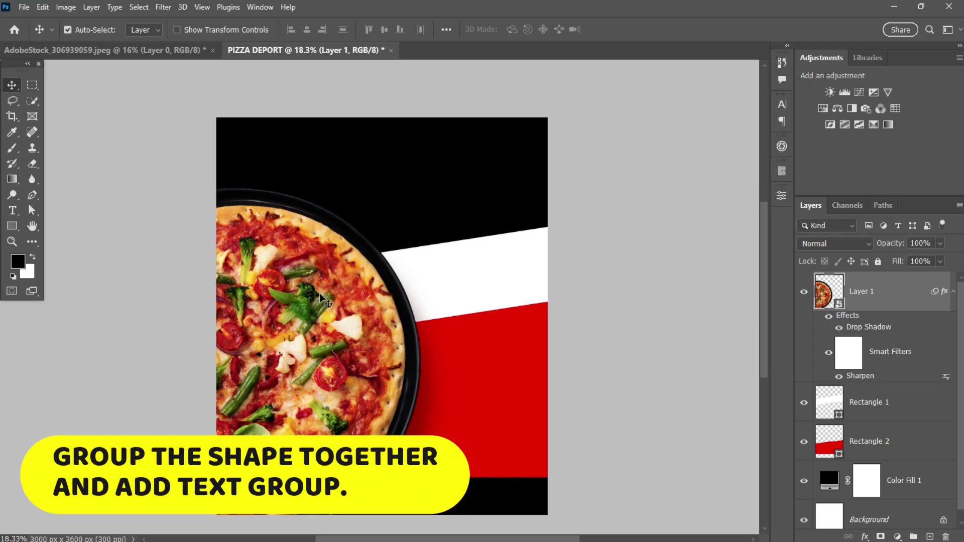
left_click_drag(319, 294, 319, 301)
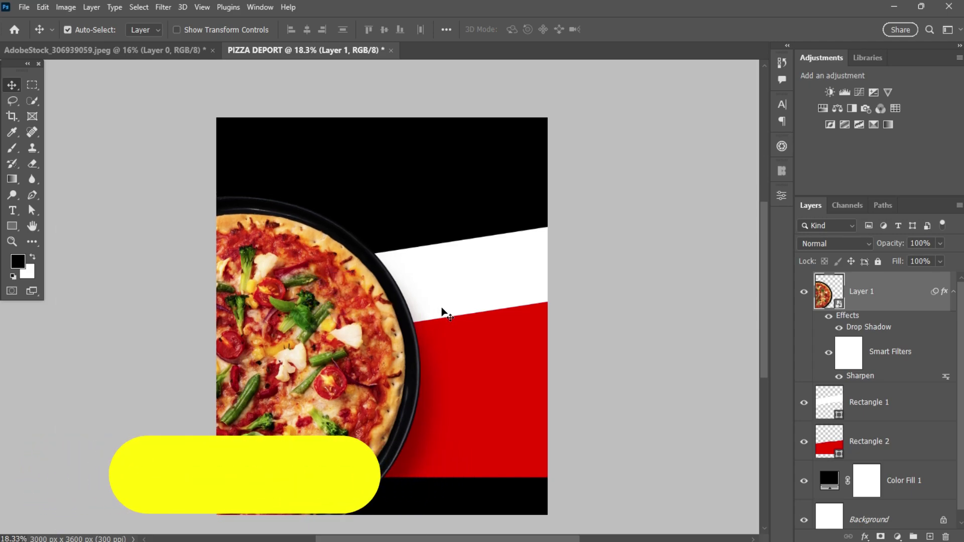
left_click(954, 291)
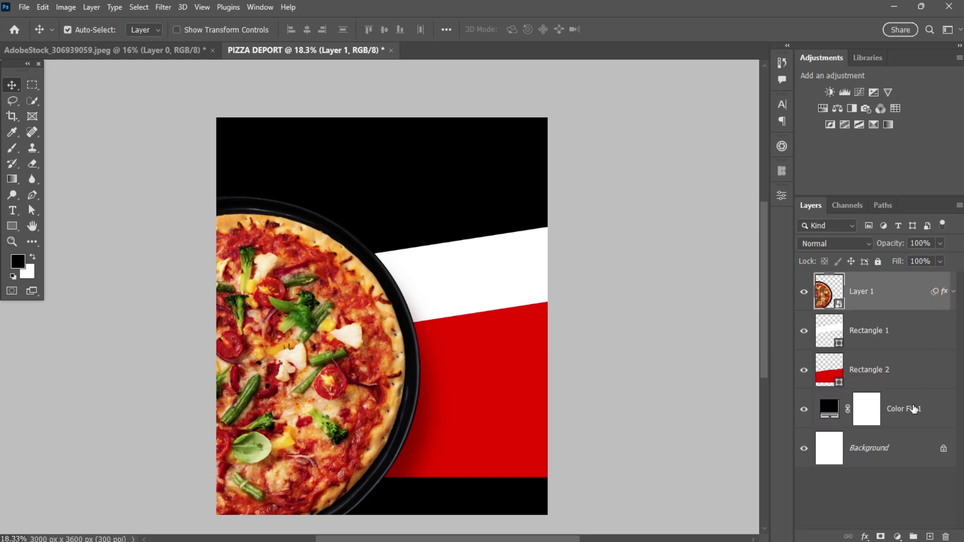
- Select the layers from the pizza down to Color Fill 1 and add a new blank layer above them
left_click(915, 420, "shift")
left_click(931, 535)
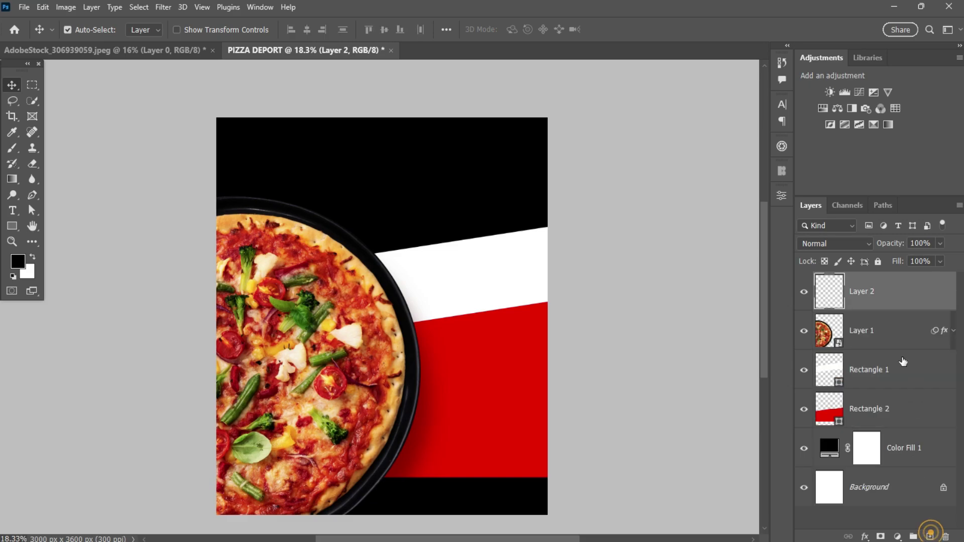
- Delete the blank layer and group the layers from the pizza down to Color Fill 1
left_click(945, 535)
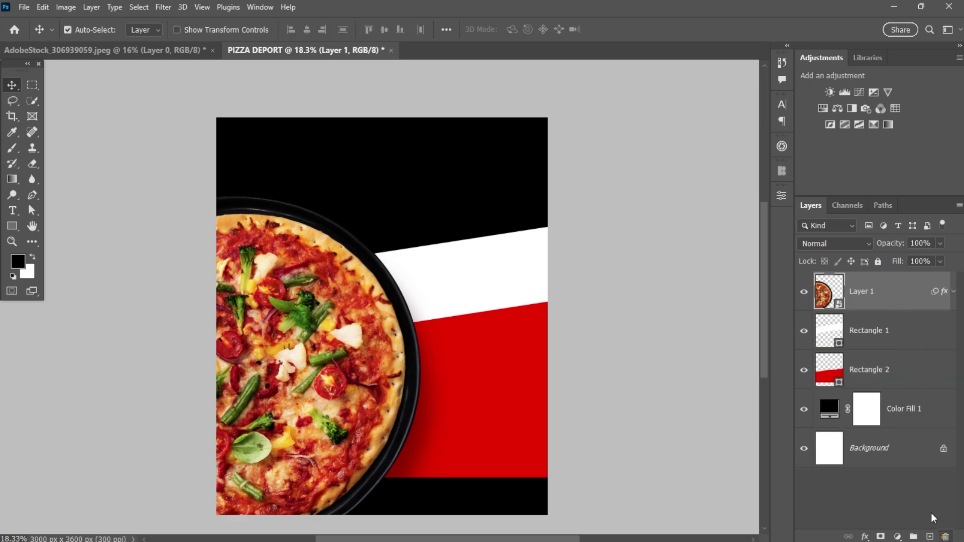
left_click(890, 296)
left_click(926, 412, "shift")
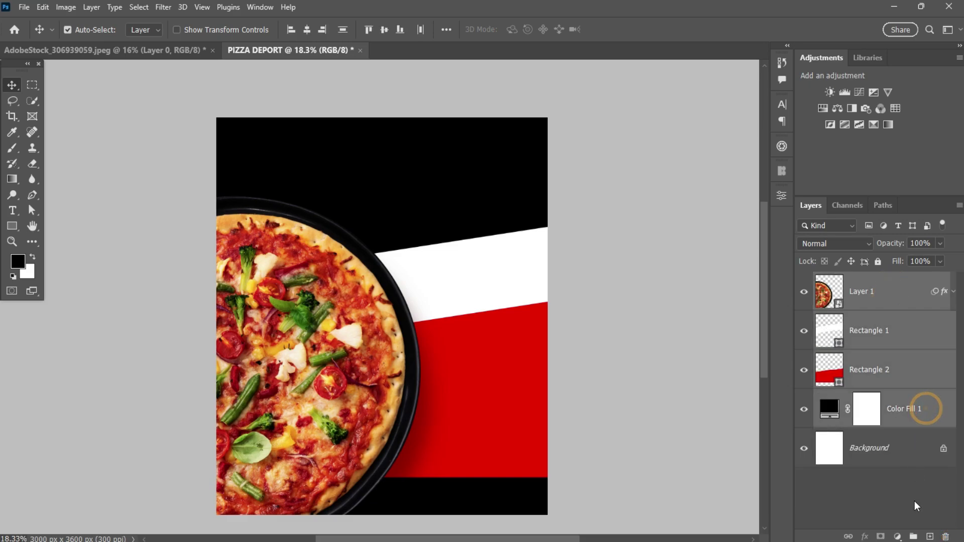
left_click(913, 537)
- Rename the group holding the pizza, bands and color fill as Design, and keep it selected
double_click(854, 279)
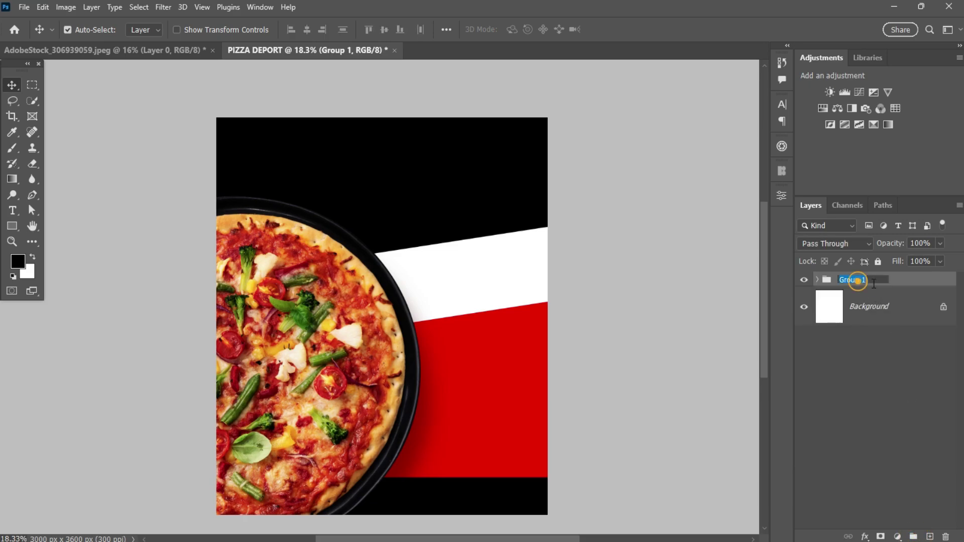
type("design")
left_click(871, 360)
left_click(879, 280)
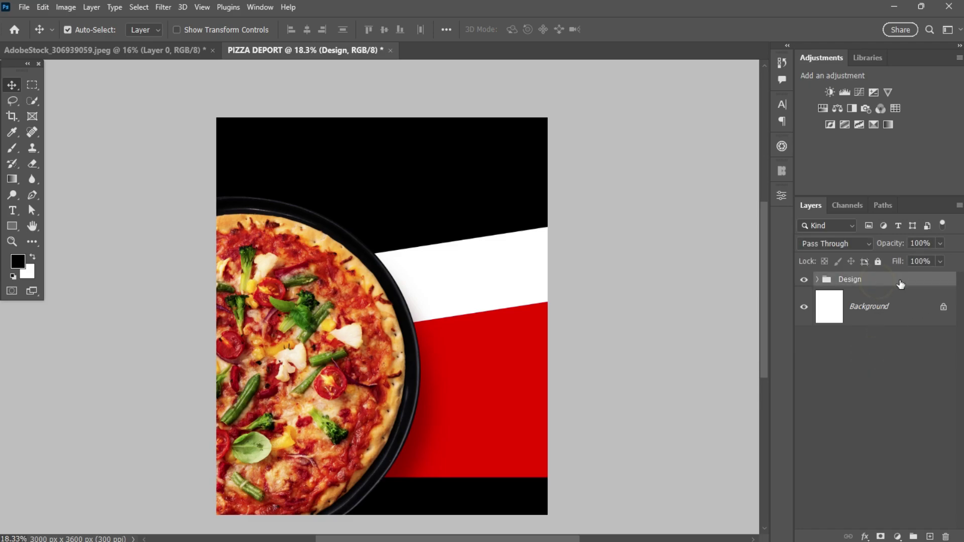
- Add an empty group above the Design group and name it Text
left_click(914, 537)
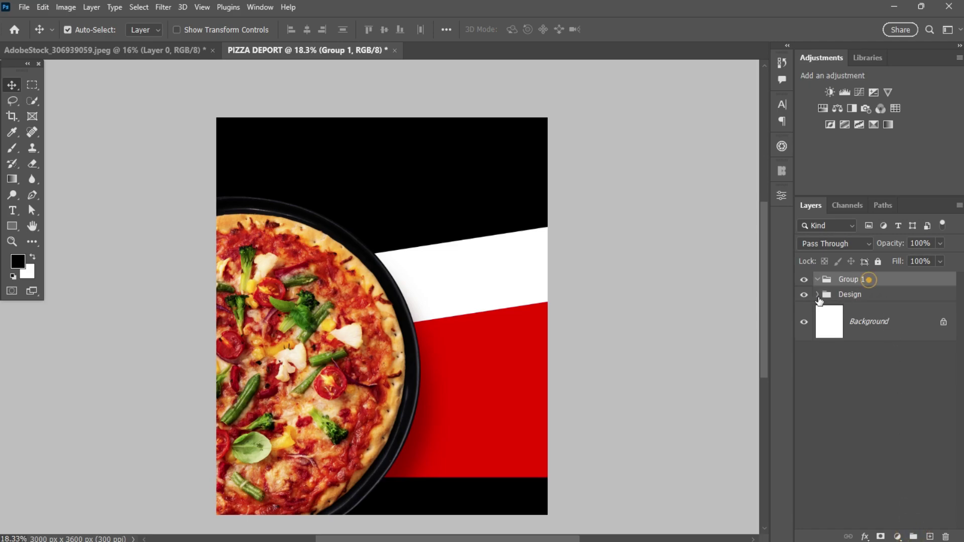
left_click(818, 280)
left_click(819, 280)
double_click(849, 280)
type("Text")
key("Return")
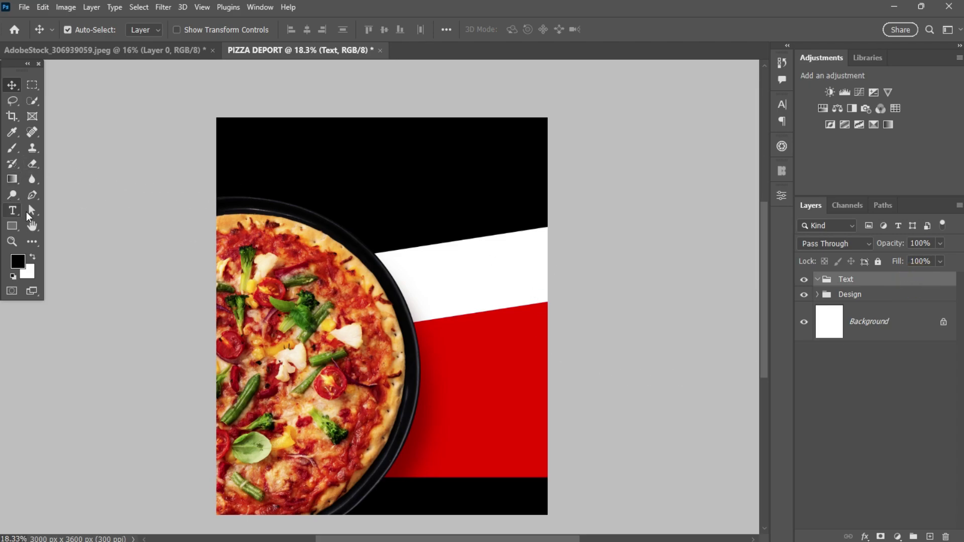
- Add a text layer reading PIZZA in the black area above the pizza, inside the Text group
key("t")
left_click(352, 166)
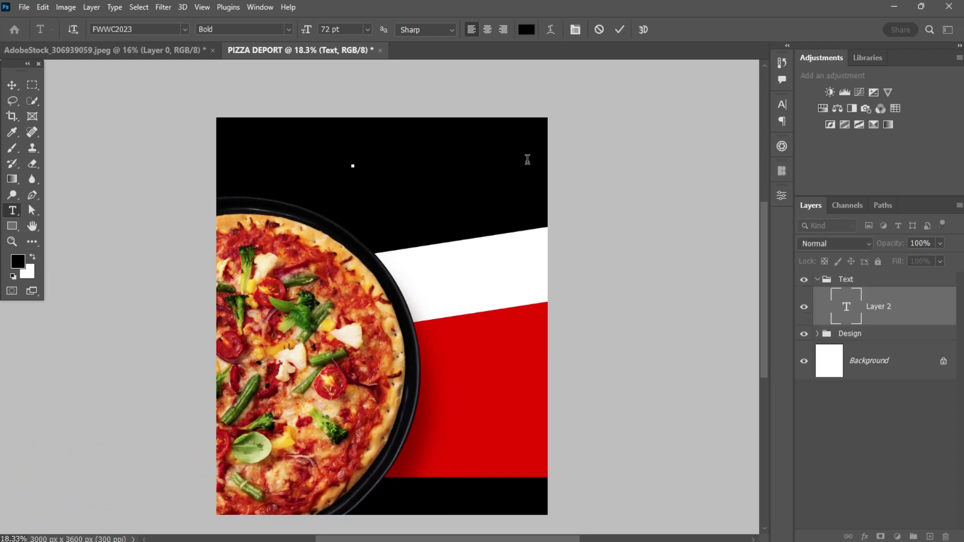
type("PIZZA")
key("ctrl+Return")
key("v")
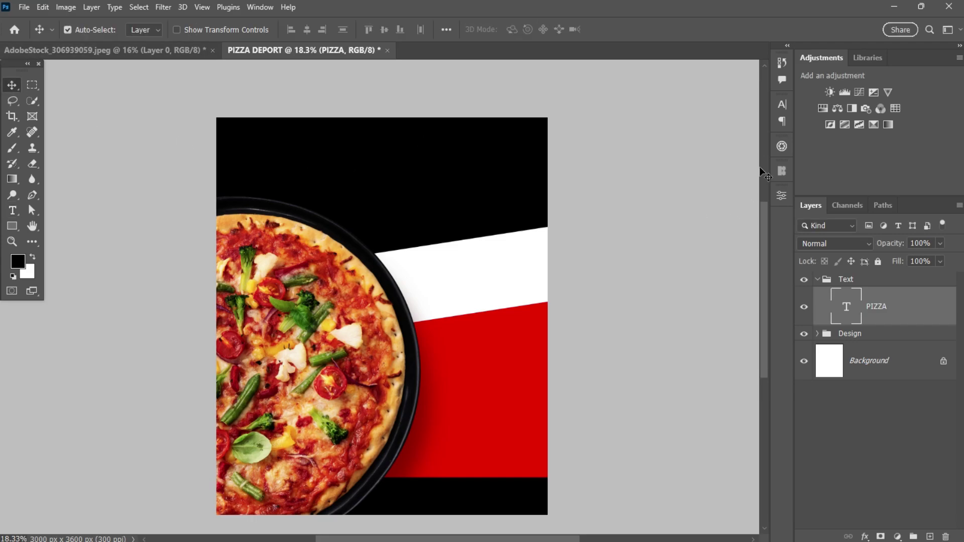
- Set the PIZZA text color to white (ffffff)
left_click(782, 105)
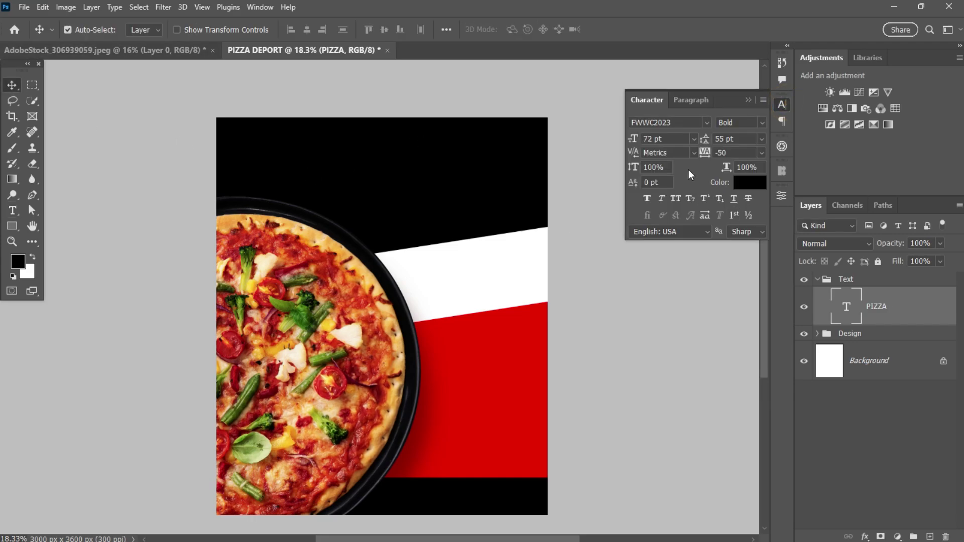
left_click(746, 181)
left_click(555, 166)
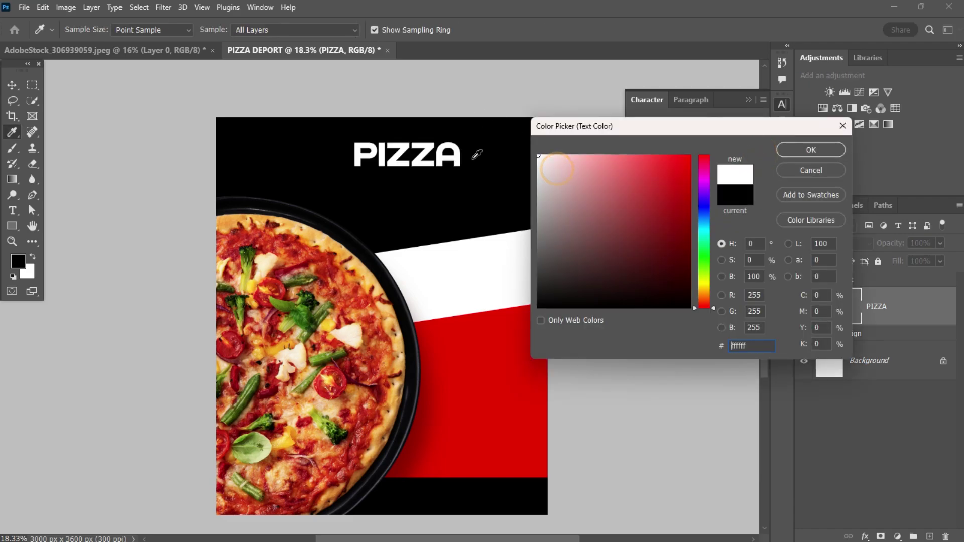
left_click(806, 147)
- Change the PIZZA text's font to Asphalt Black and set its tracking to 0
left_click(706, 123)
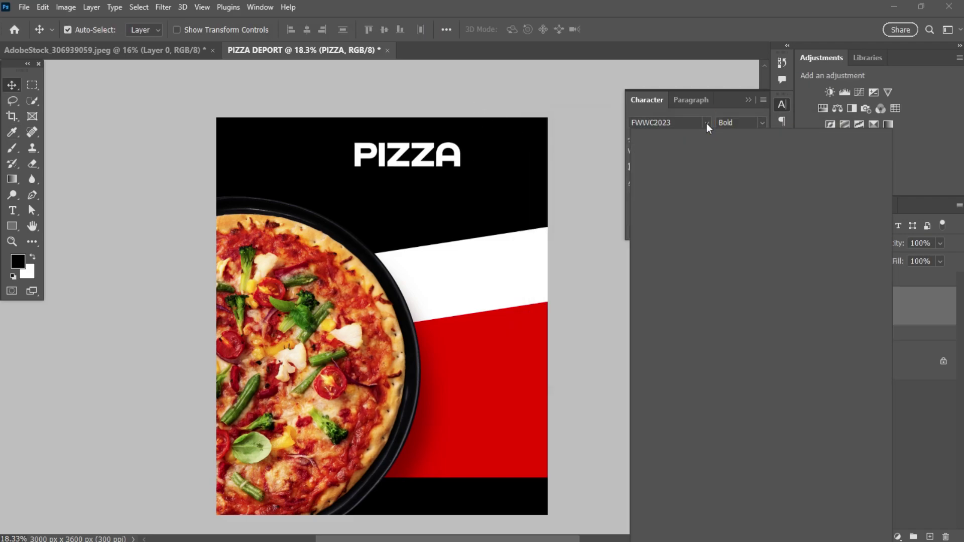
left_click(707, 123)
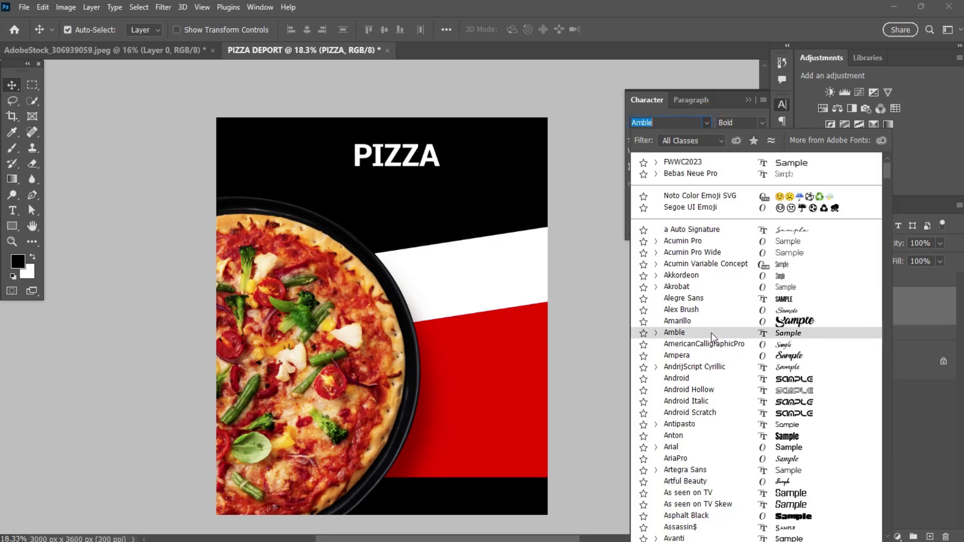
left_click(705, 517)
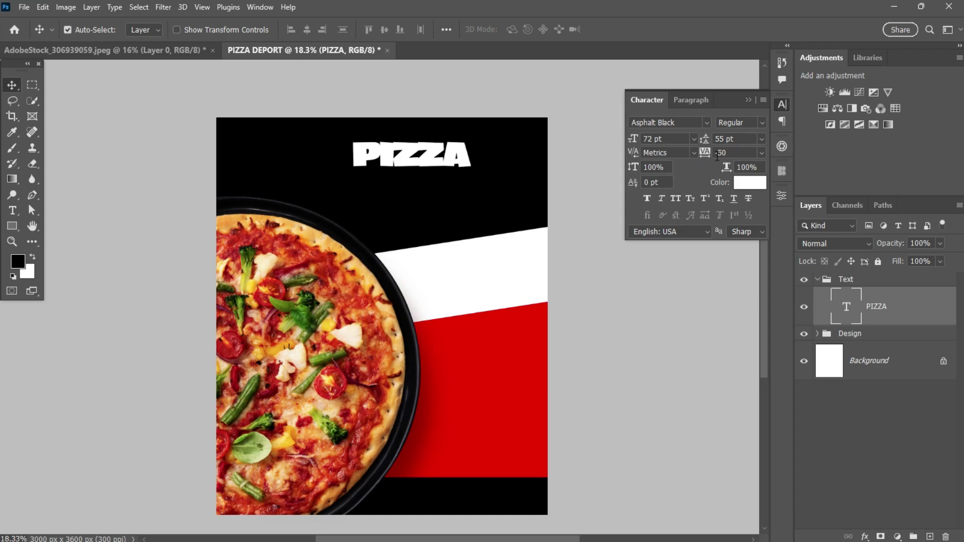
left_click(762, 152)
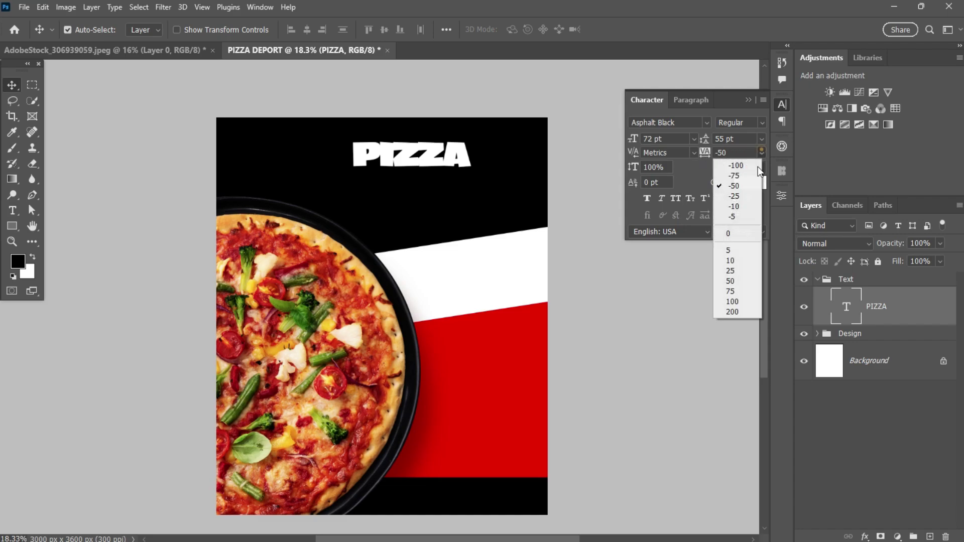
left_click(734, 231)
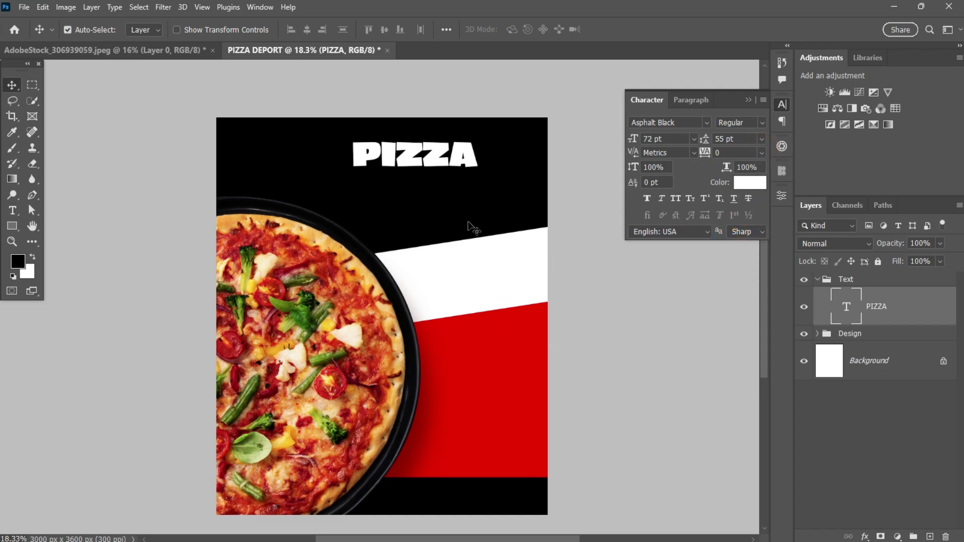
- Move the PIZZA title toward the middle of the black area and scale it to about 189%, roughly 2146 px wide
scroll(402, 201, "up", 2)
left_click_drag(423, 145, 348, 156)
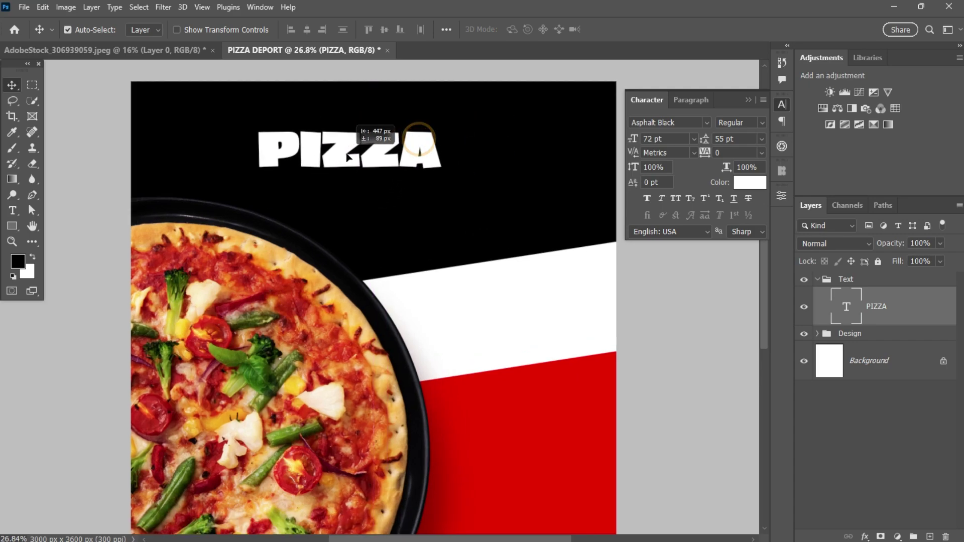
key("ctrl+t")
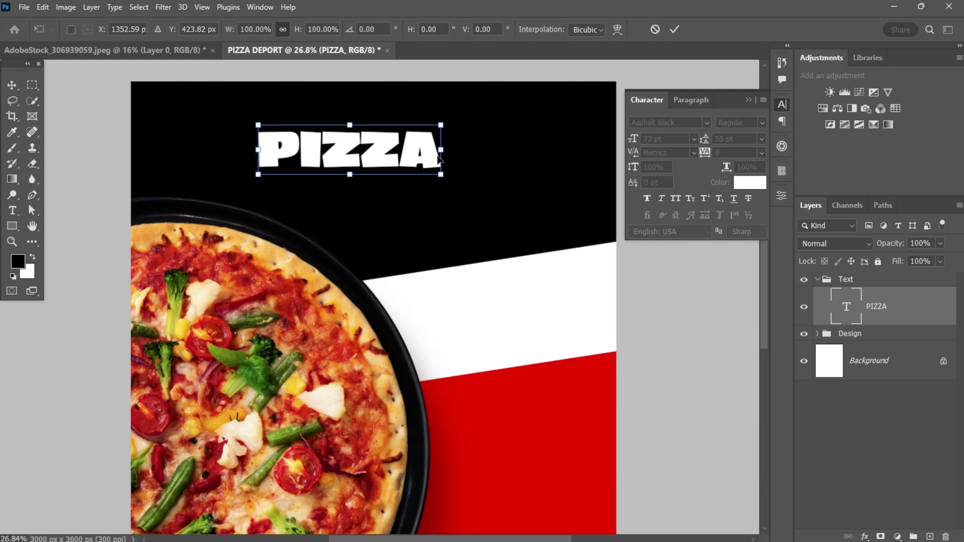
left_click_drag(448, 149, 581, 161)
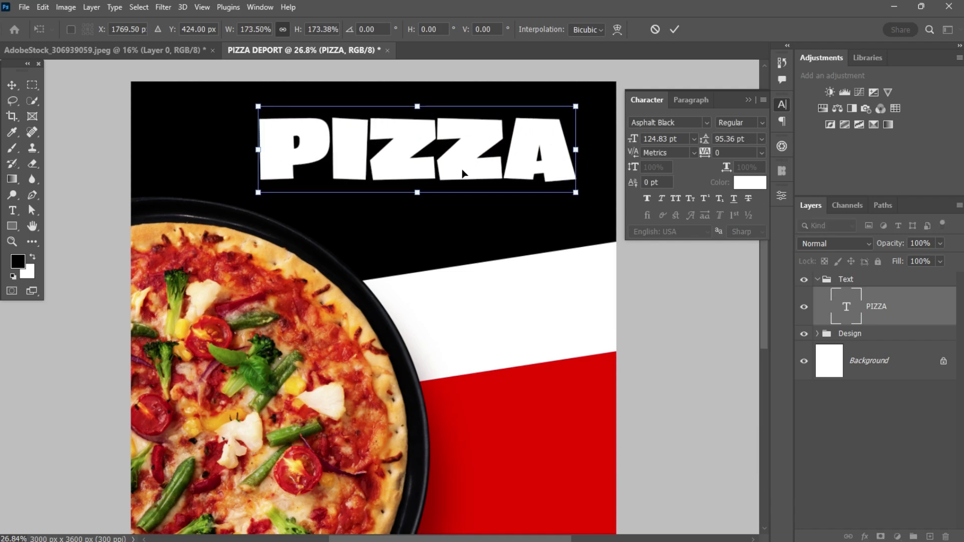
left_click_drag(464, 171, 414, 173)
left_click_drag(524, 155, 554, 155)
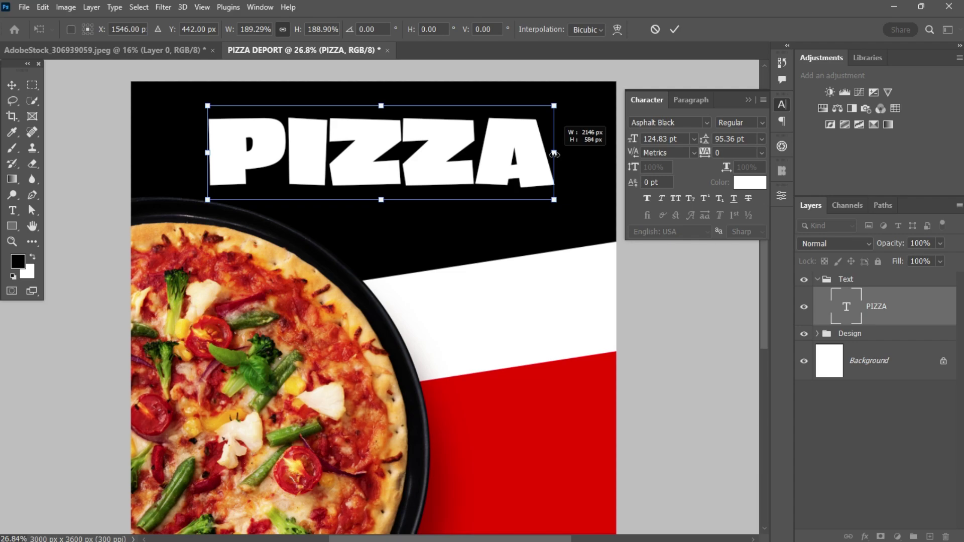
left_click_drag(554, 155, 555, 154)
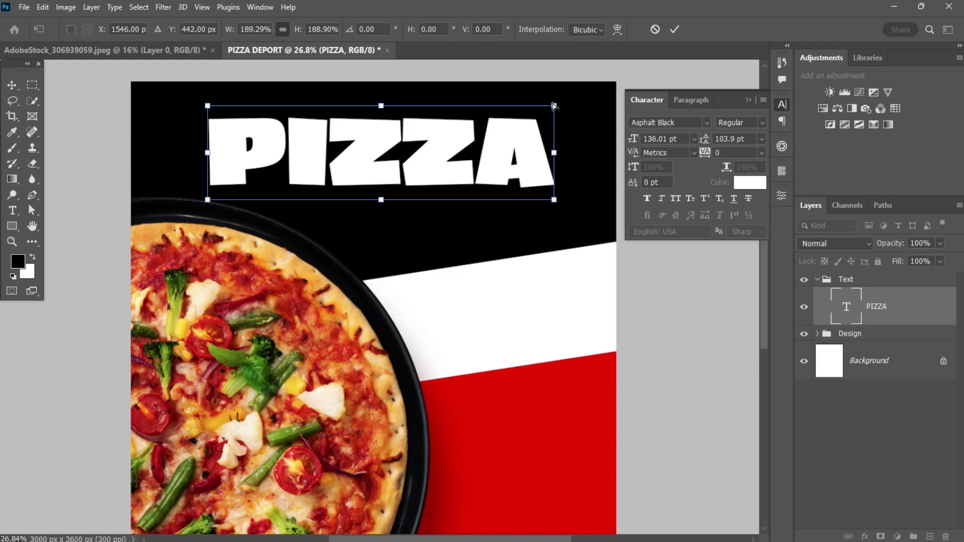
- Skew the PIZZA title vertically by about -3.66° so it rises toward its right end, and apply the transform
left_click_drag(554, 104, 556, 91)
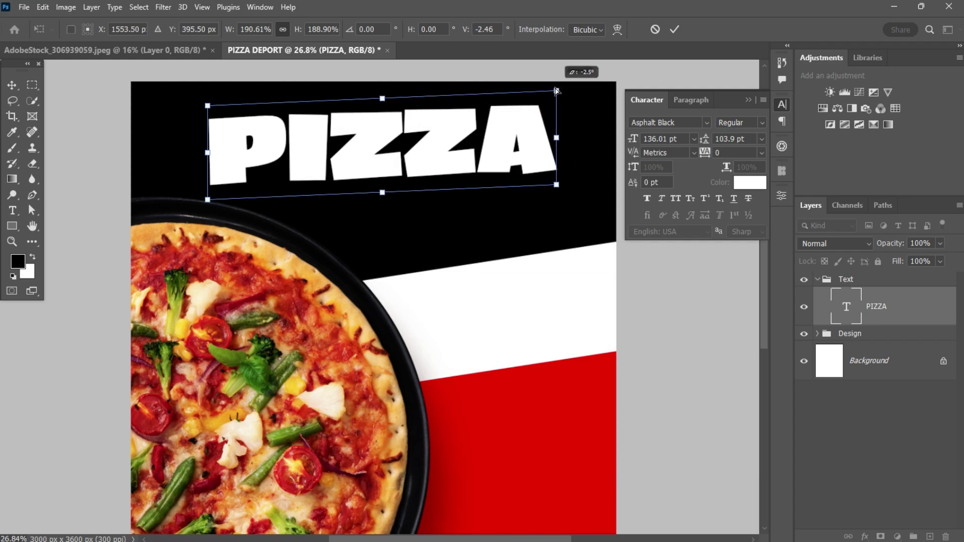
left_click_drag(557, 89, 556, 83)
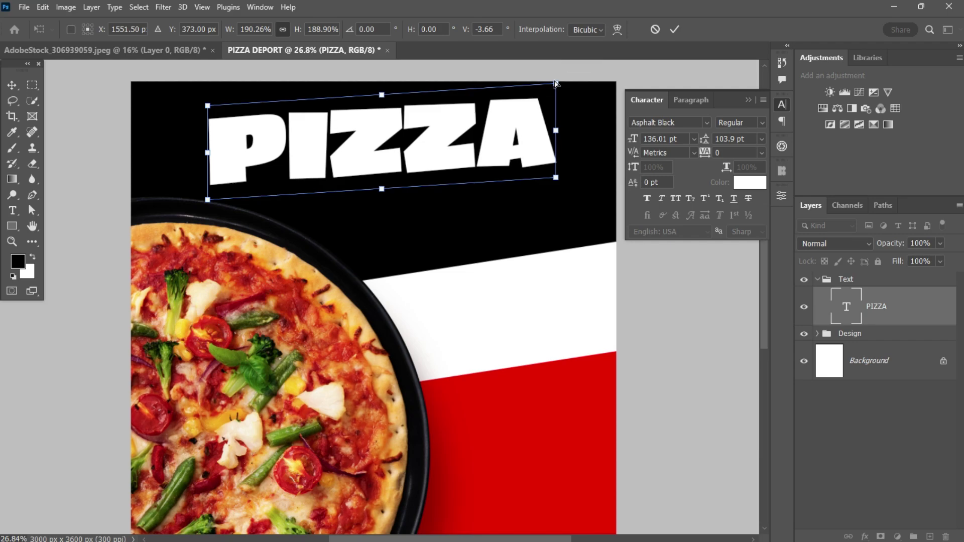
left_click(414, 142)
left_click(424, 143)
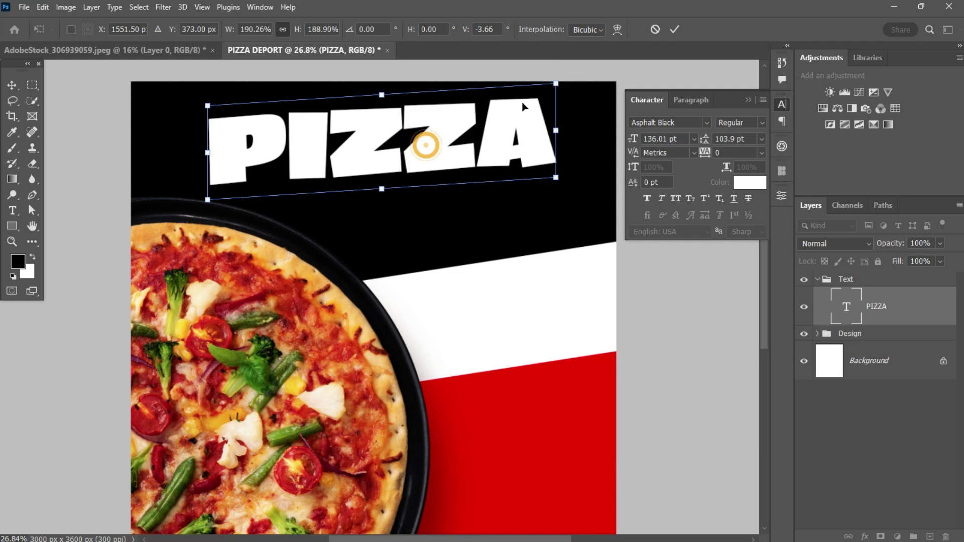
left_click(675, 31)
- Move the PIZZA title down and slightly to the left within the black area
left_click_drag(445, 149, 419, 179)
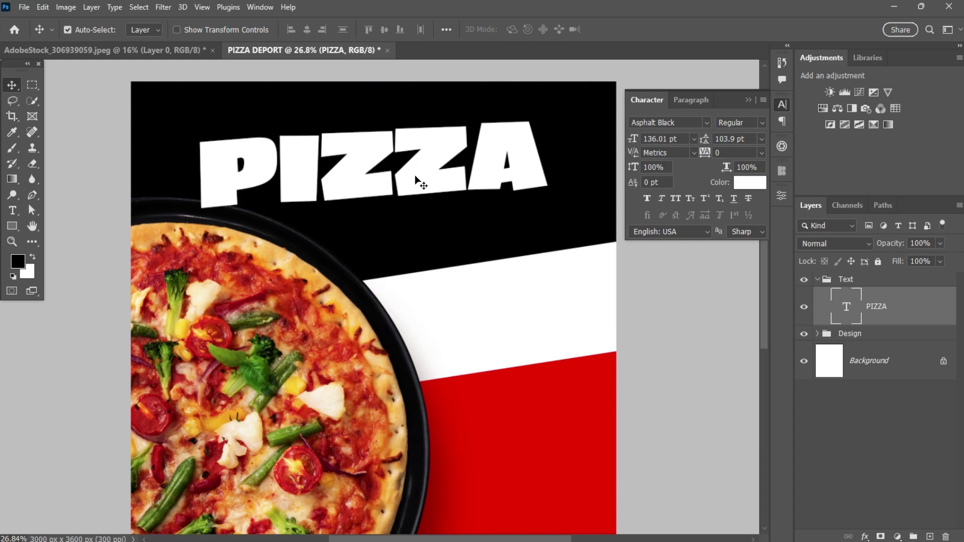
scroll(434, 241, "down", 2)
scroll(432, 244, "down", 1)
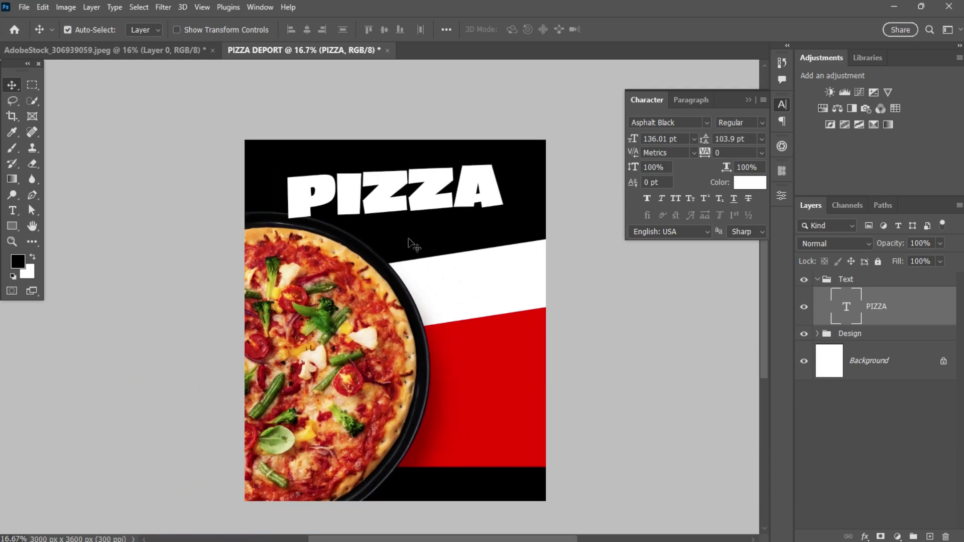
scroll(406, 243, "up", 2)
scroll(408, 210, "up", 1)
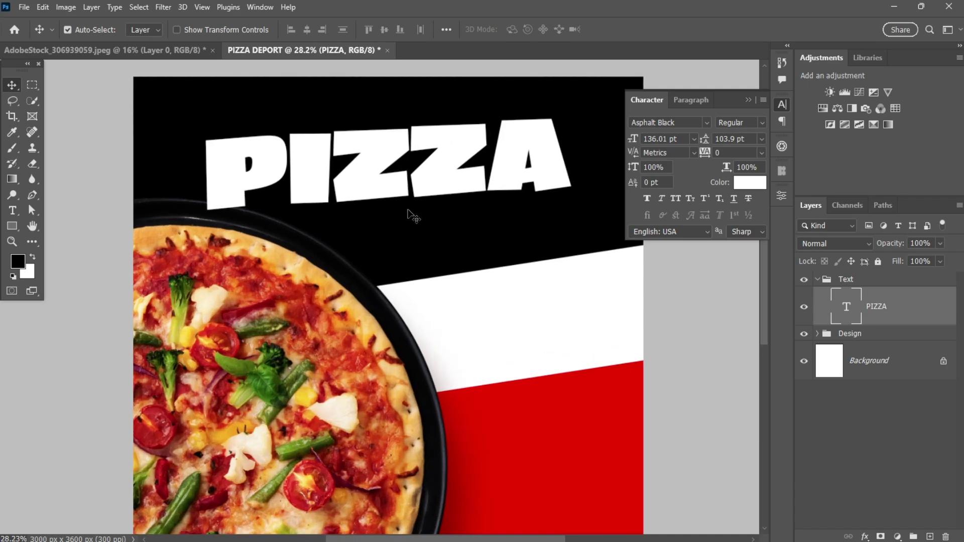
- Add a separate text layer reading Deport below the right part of the PIZZA title
left_click(431, 175)
key("t")
left_click(414, 257)
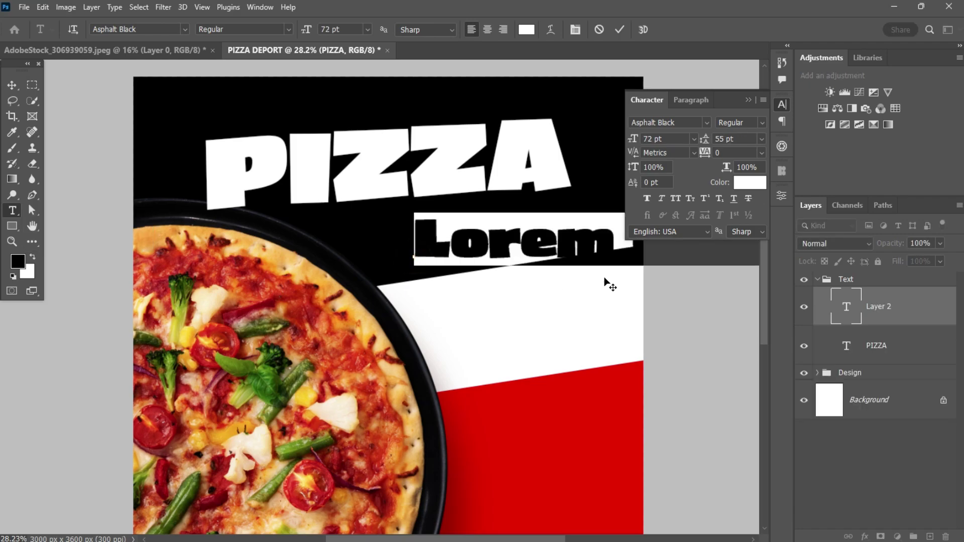
type("d")
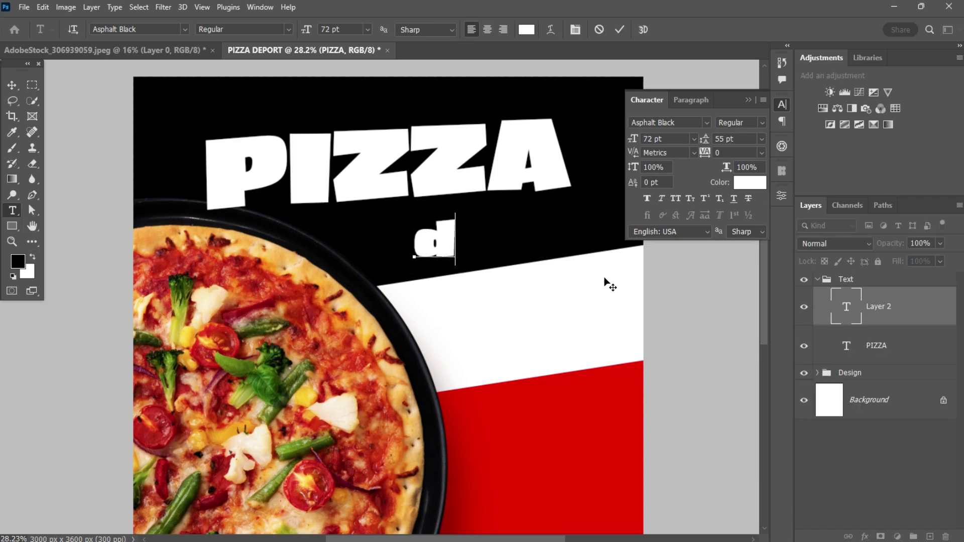
key("BackSpace")
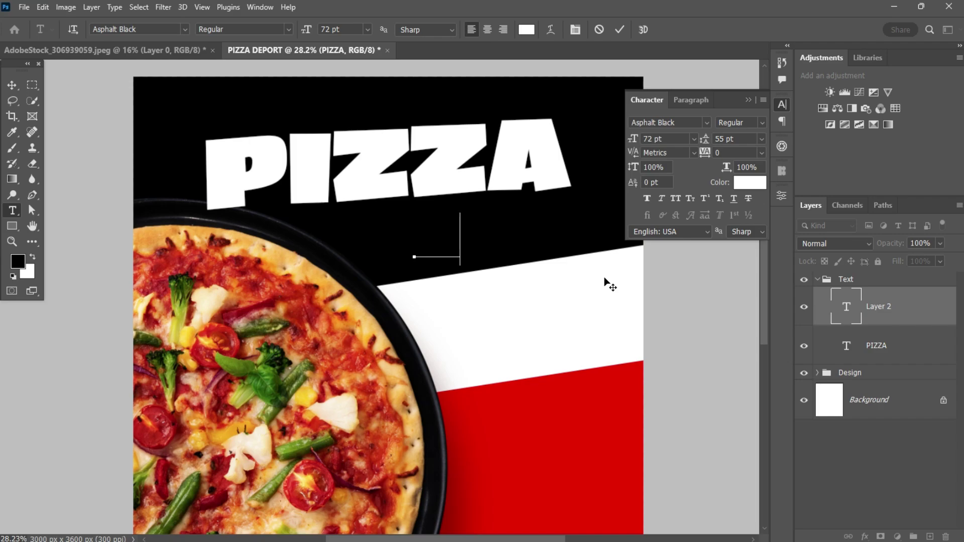
type("De")
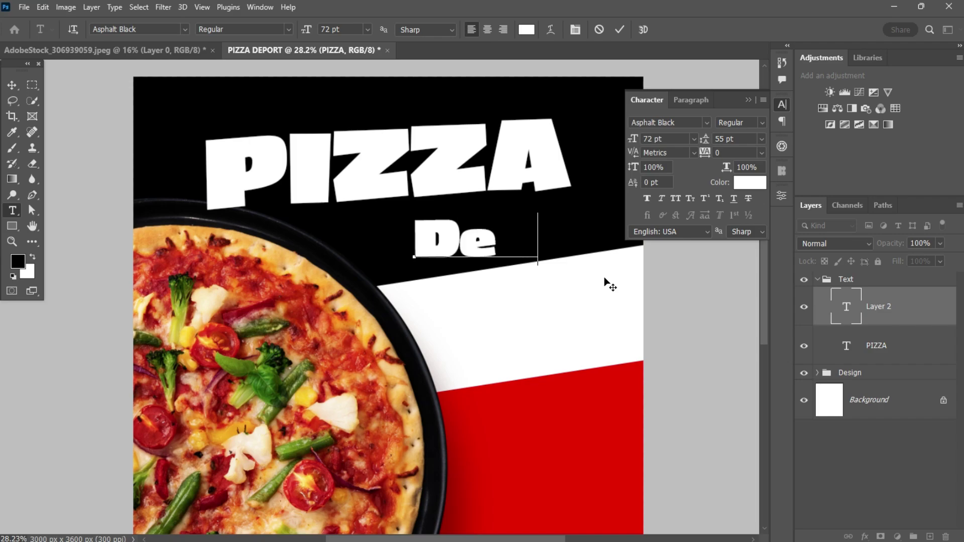
type("port")
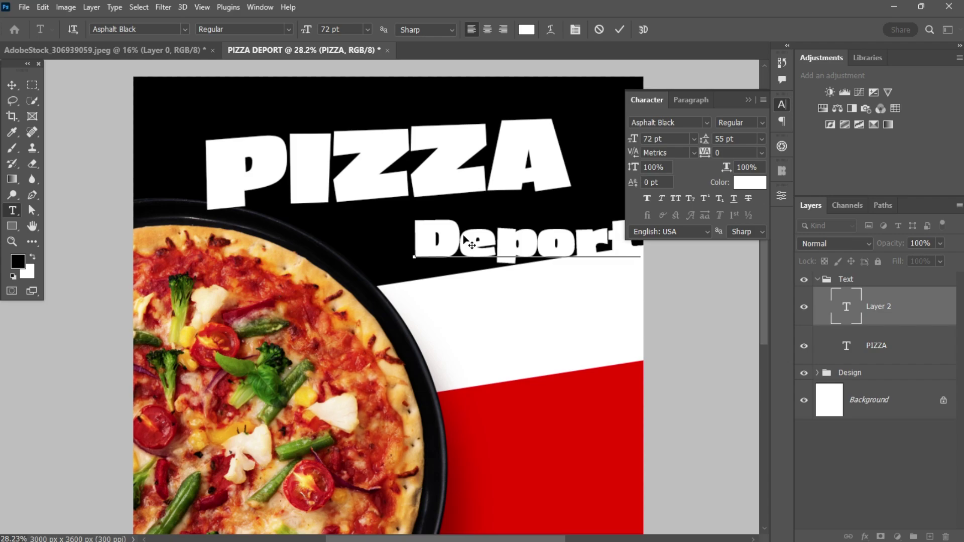
left_click(617, 29)
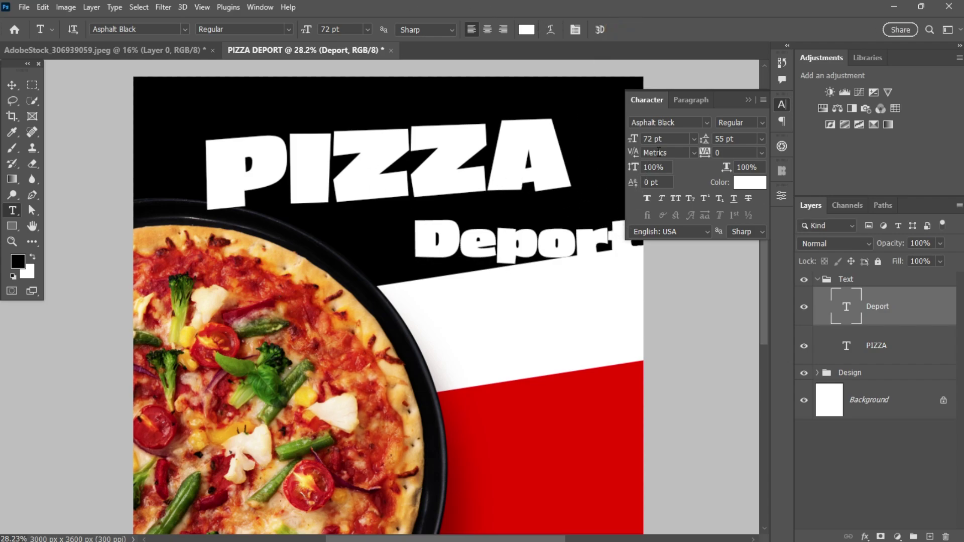
- Set the font of the Deport text to Poppins Bold
left_click(686, 126)
type("po")
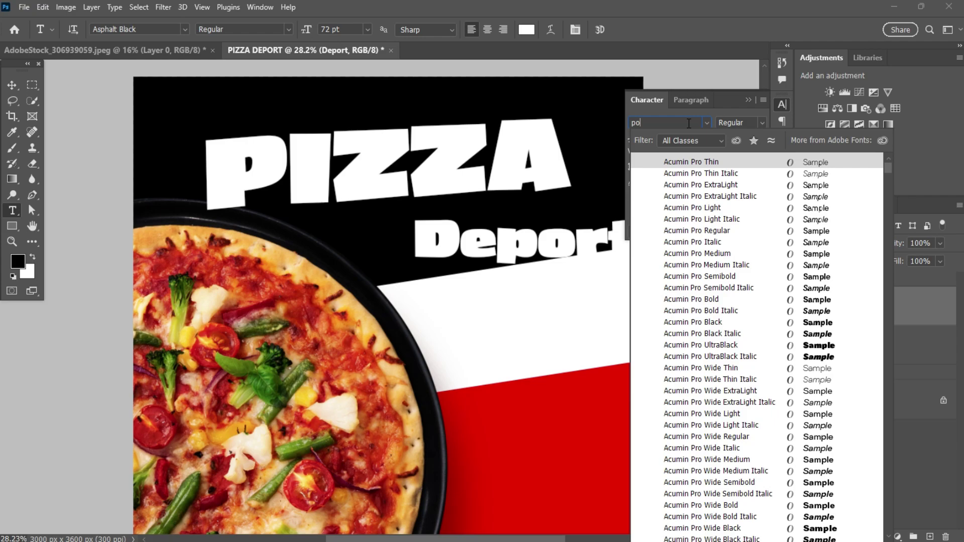
type("p")
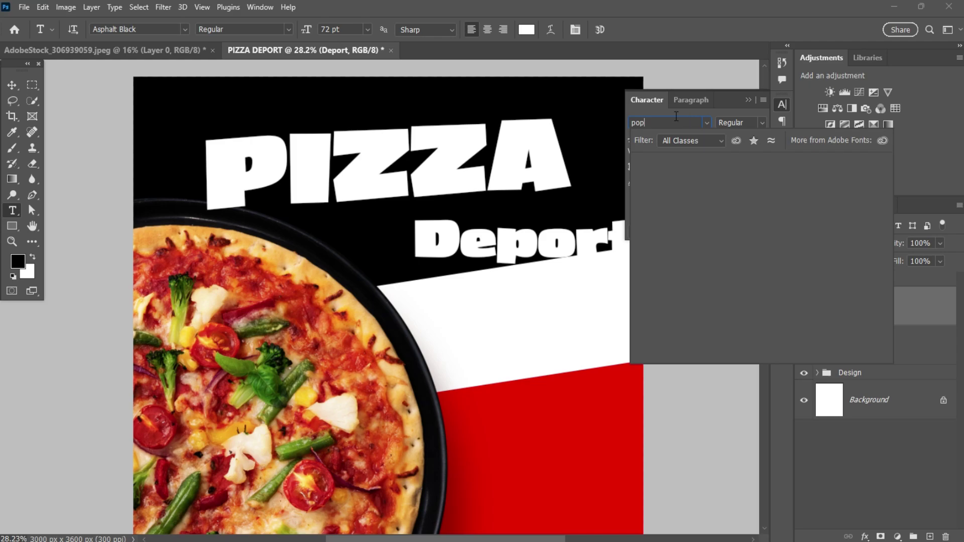
type("p")
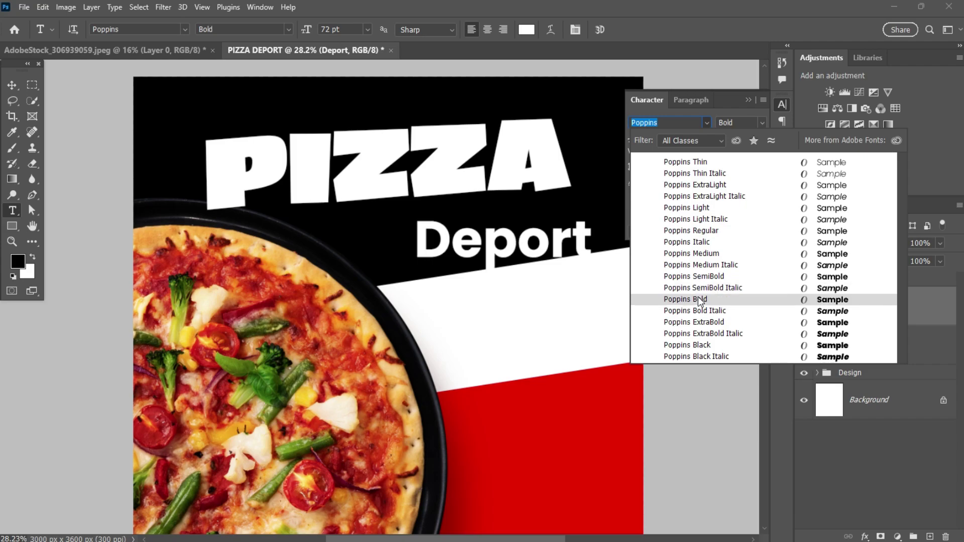
left_click(700, 300)
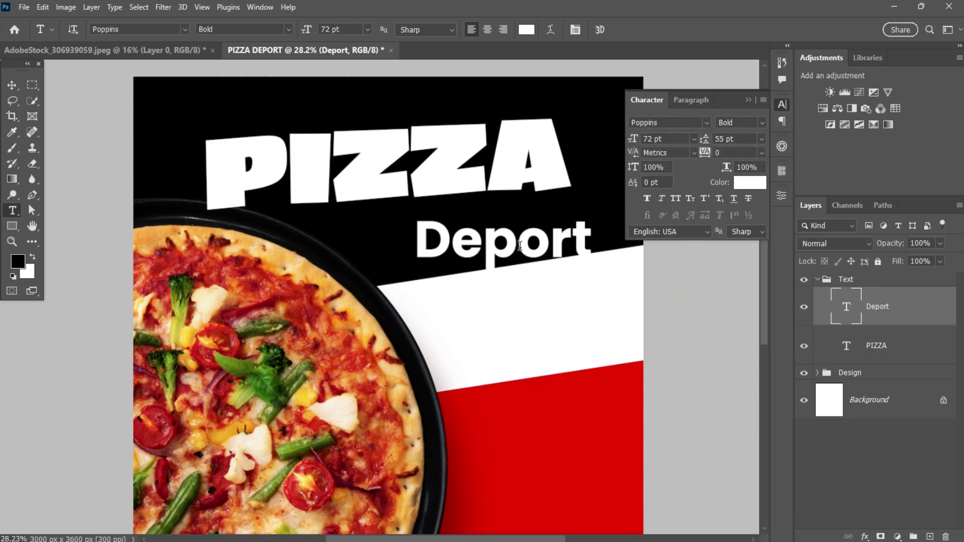
- Move the Deport text up and left beneath the PIZZA title, and skew it vertically by about -5.23°
left_click(11, 90)
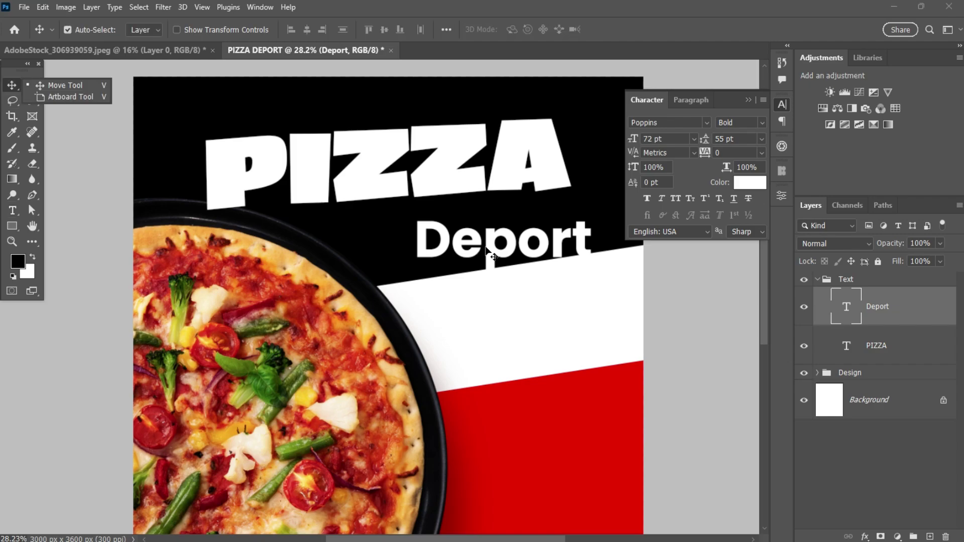
left_click_drag(486, 251, 458, 237)
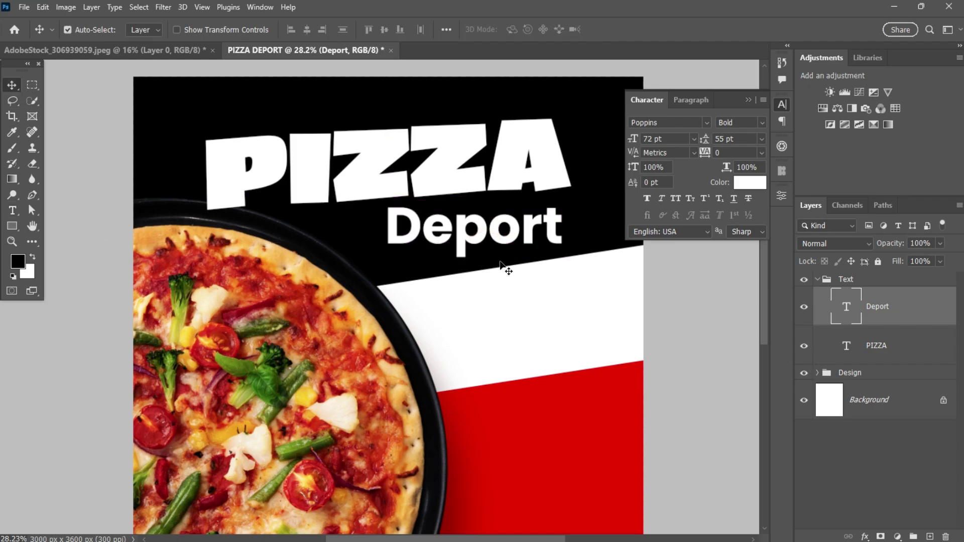
key("ctrl+t")
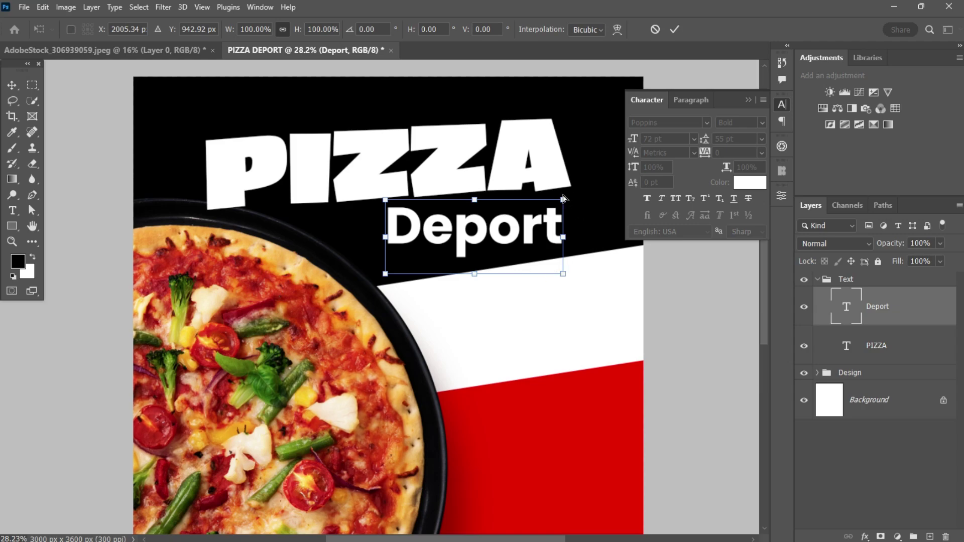
left_click_drag(565, 204, 566, 187)
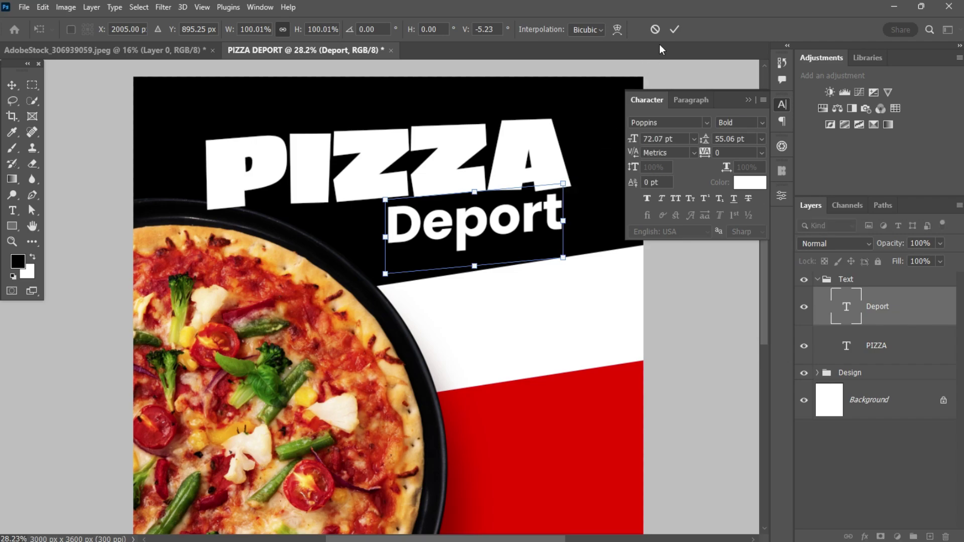
left_click(678, 23)
left_click(677, 28)
- Move the Deport text slightly right to line up with the end of the PIZZA title, and select the PIZZA layer
scroll(545, 219, "down", 3)
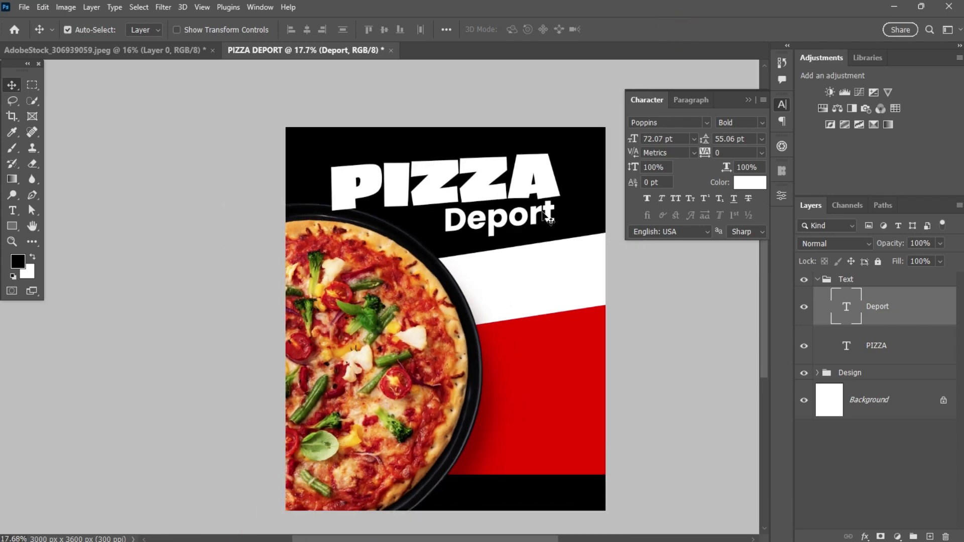
scroll(548, 218, "up", 3)
mouse_move(537, 210)
left_mouse_down()
mouse_move(548, 207)
mouse_move(528, 207)
mouse_move(565, 206)
mouse_move(549, 202)
left_mouse_up()
scroll(525, 221, "down", 2)
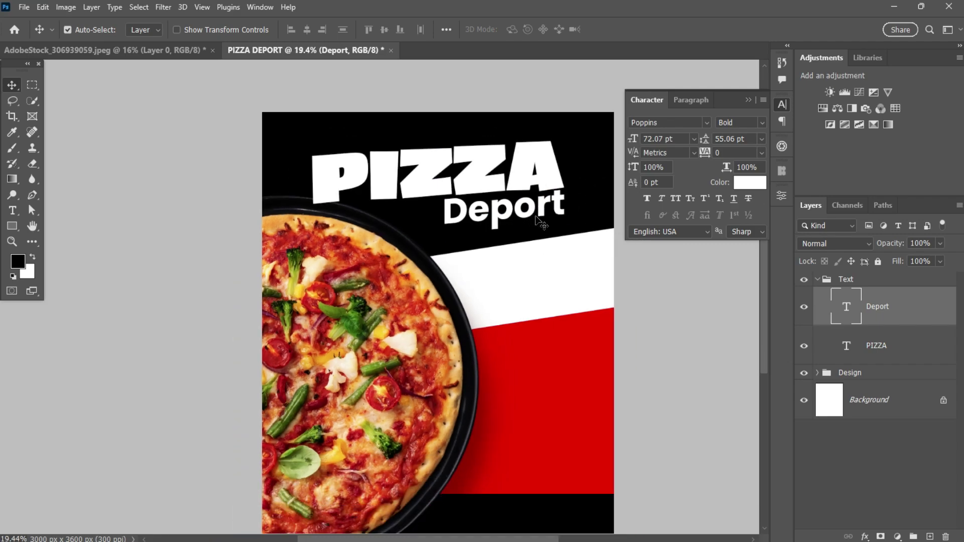
left_click(476, 184)
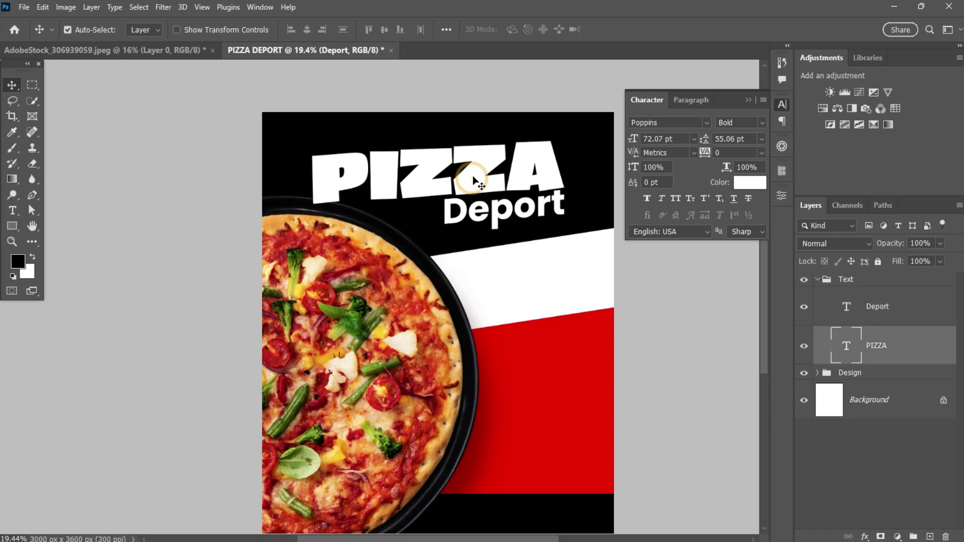
scroll(512, 251, "down", 2)
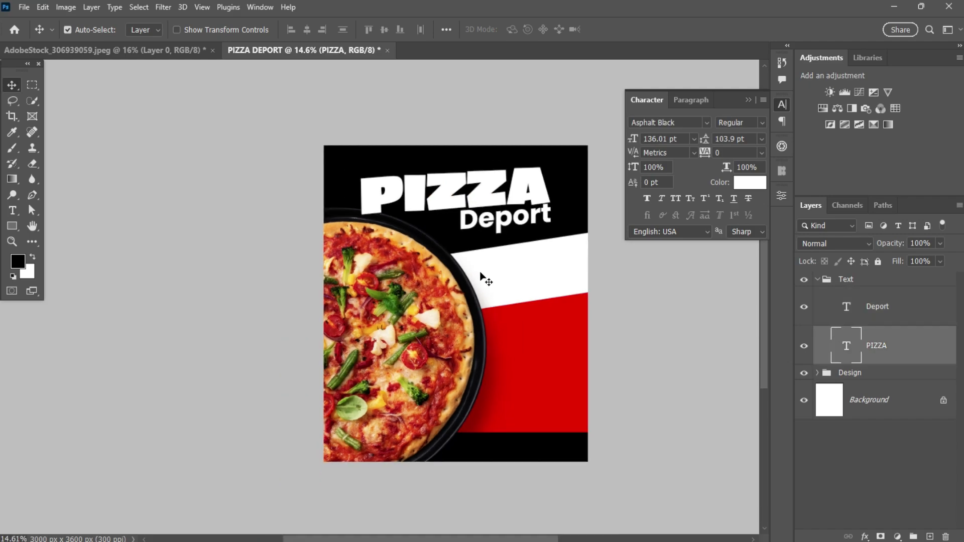
scroll(497, 276, "up", 3)
- Add a new text layer reading 25% in the white band beside the pizza
left_click(749, 100)
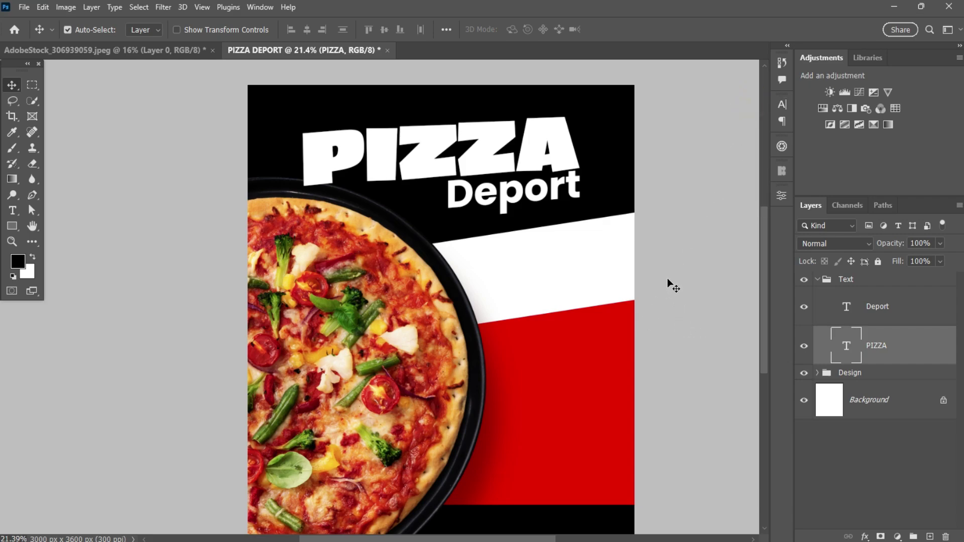
left_click(13, 210)
left_click(510, 272)
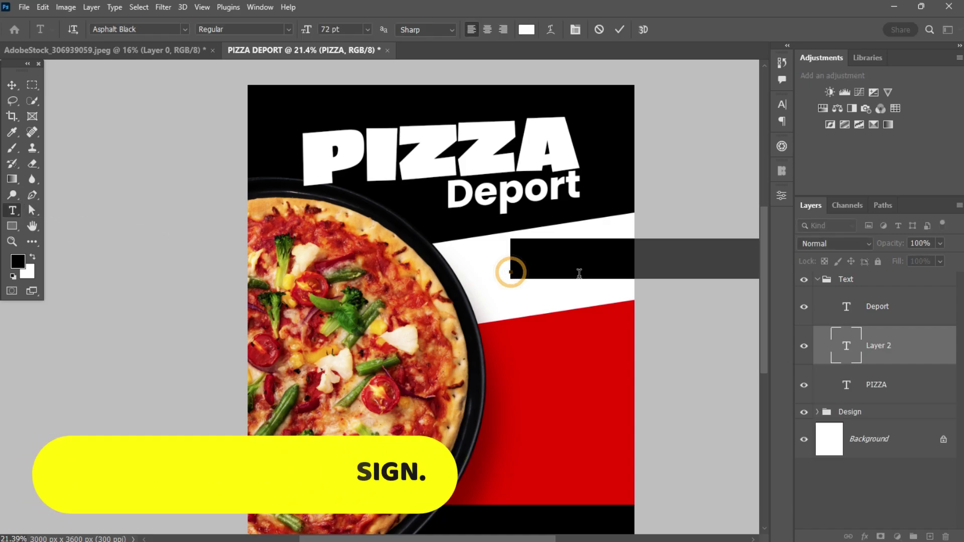
key("BackSpace")
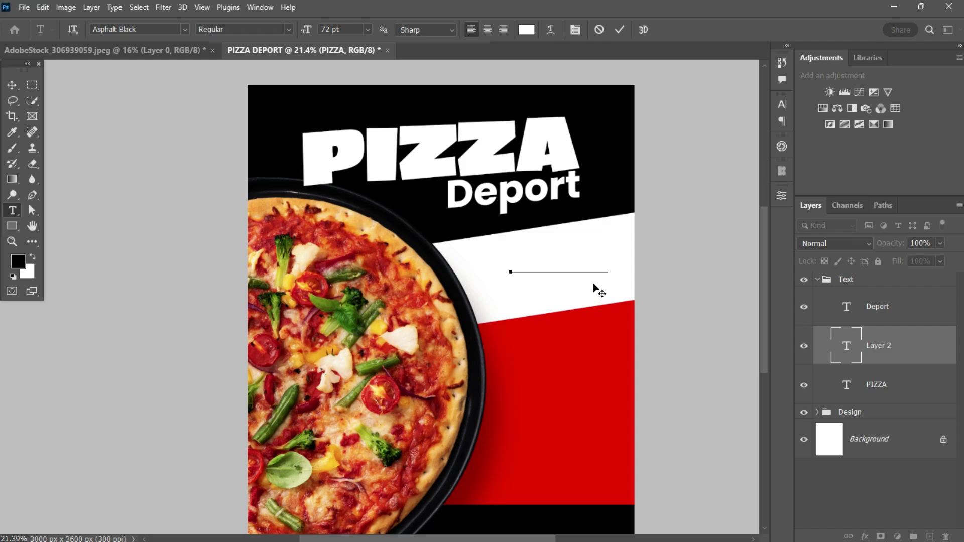
left_click(619, 29)
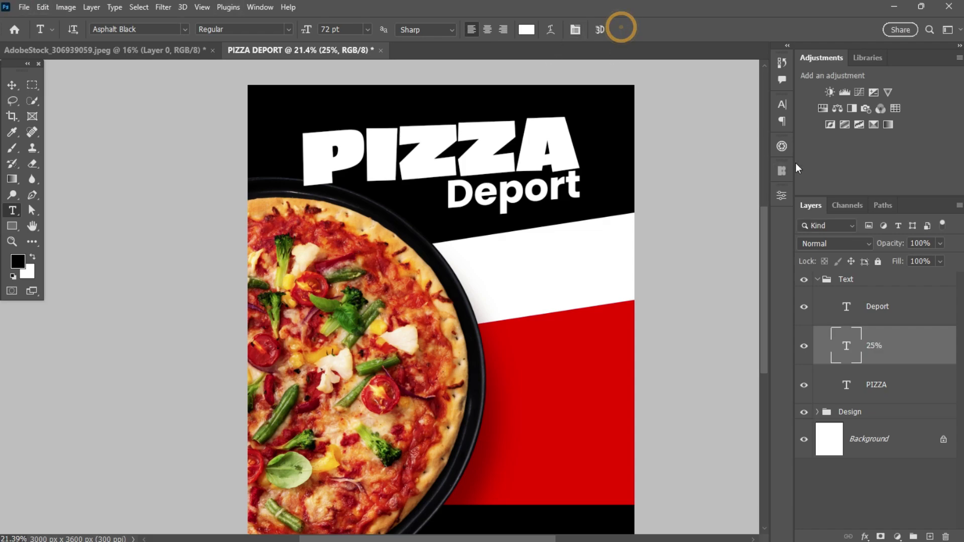
- Colour the 25% text red (e90000), sampled from the red band, and move it slightly left within the white band
left_click(782, 104)
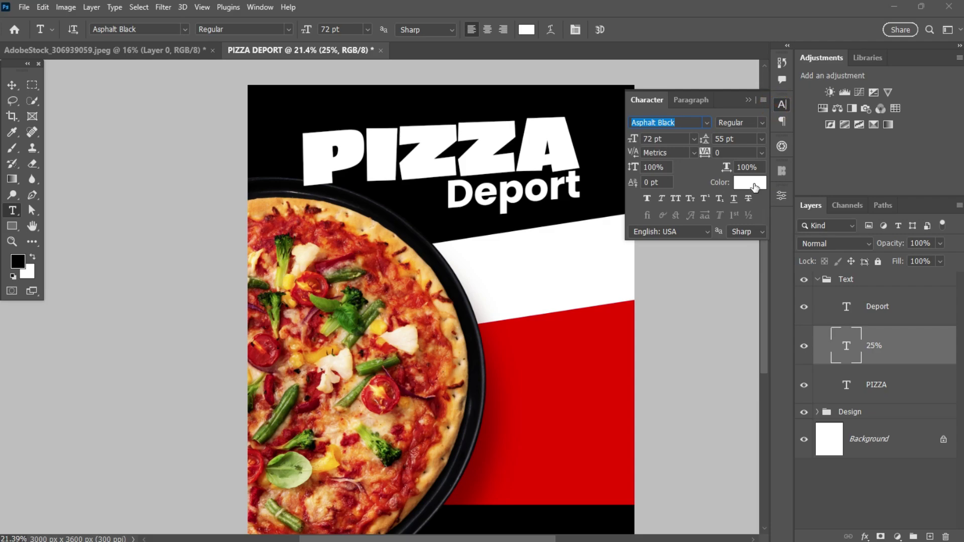
left_click(752, 186)
left_click(558, 391)
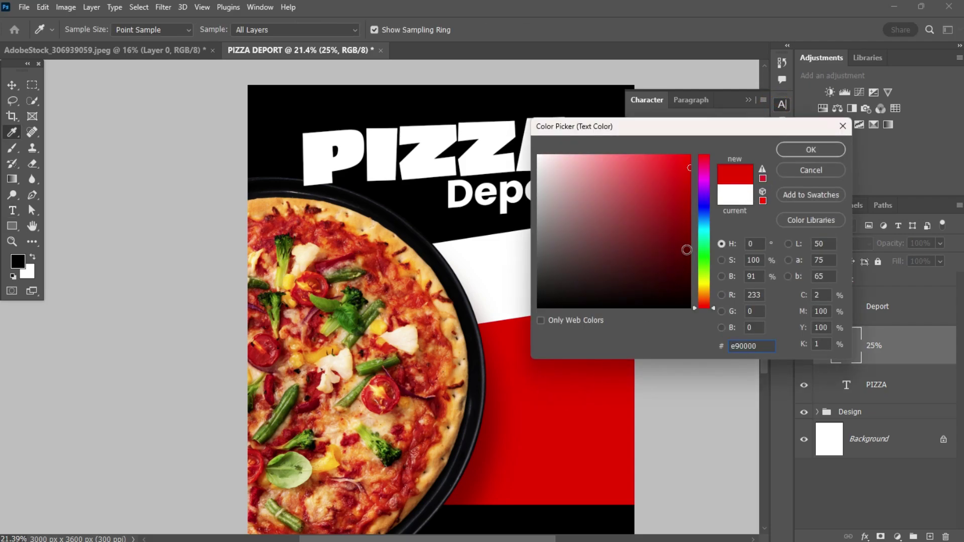
left_click(793, 148)
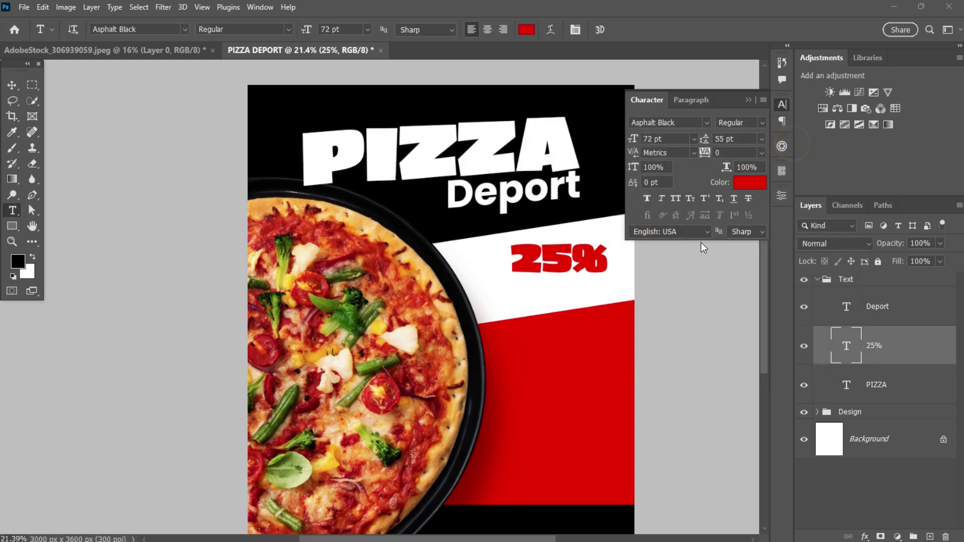
left_click(11, 86)
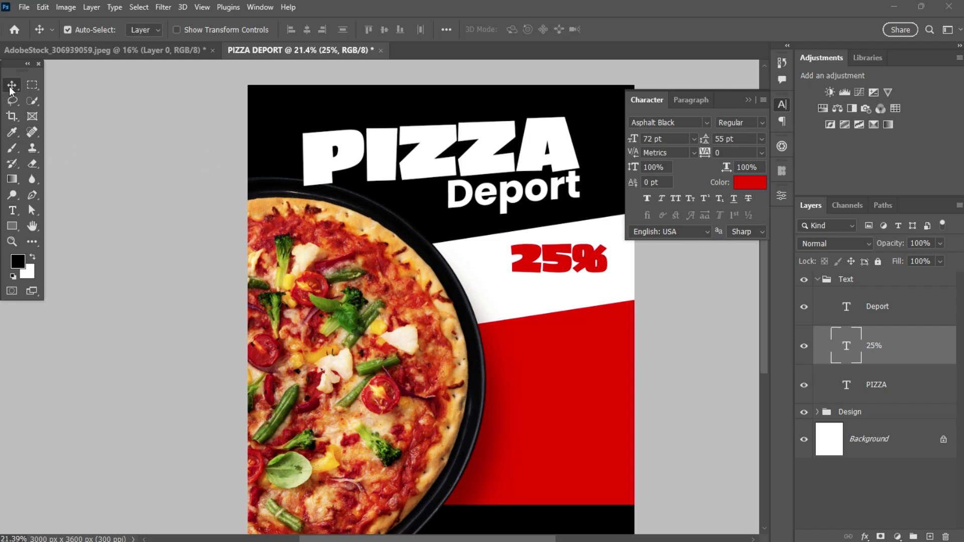
left_click_drag(578, 264, 556, 274)
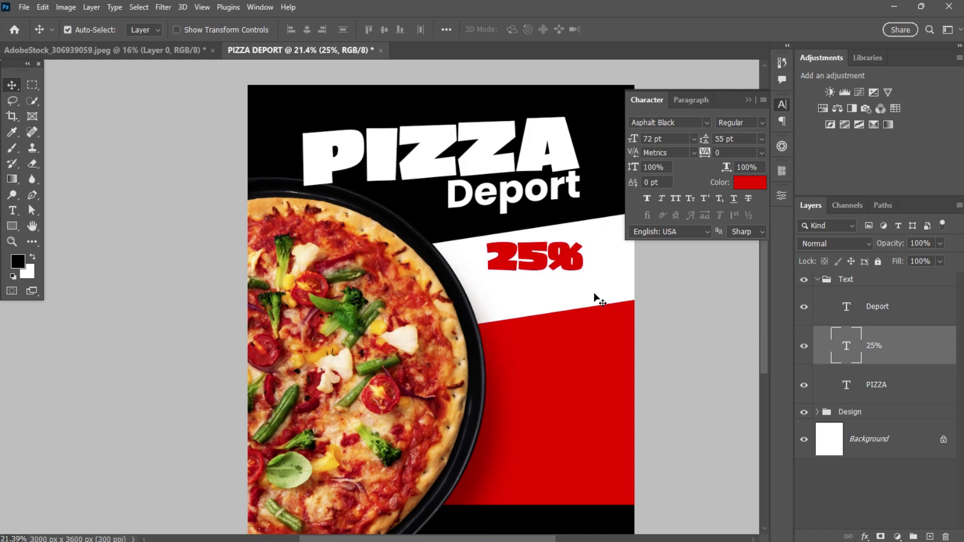
- Duplicate the 25% text directly below itself and change the copy's wording to off
scroll(556, 287, "up", 2)
left_click_drag(532, 266, 540, 309)
double_click(540, 310)
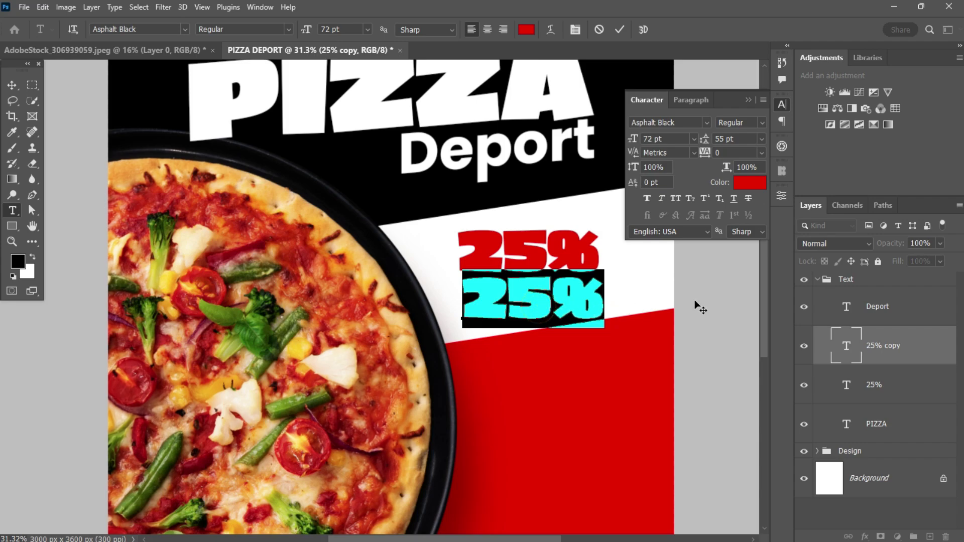
type("off")
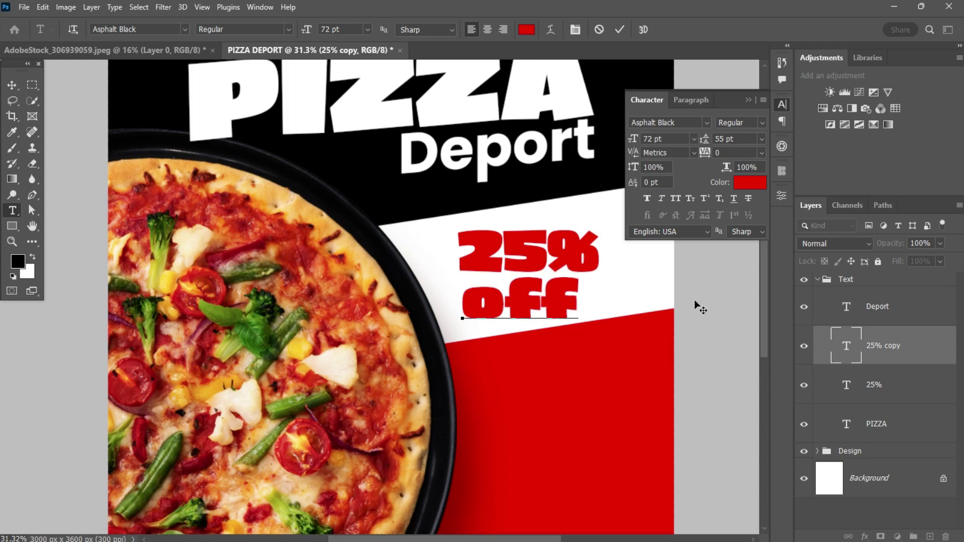
left_click(616, 30)
- Move the off text slightly right and down so it sits centred under 25%
key("v")
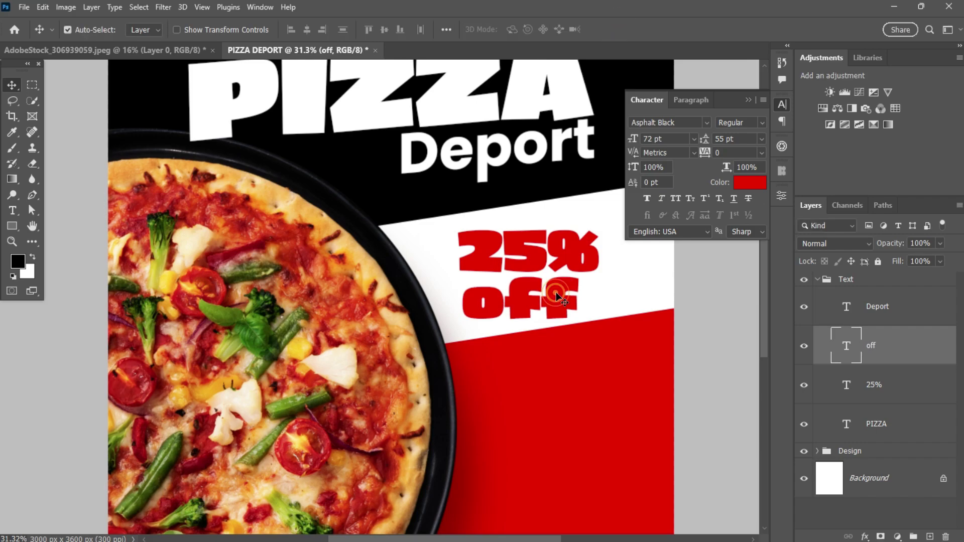
left_click_drag(555, 291, 562, 295)
scroll(562, 295, "down", 3)
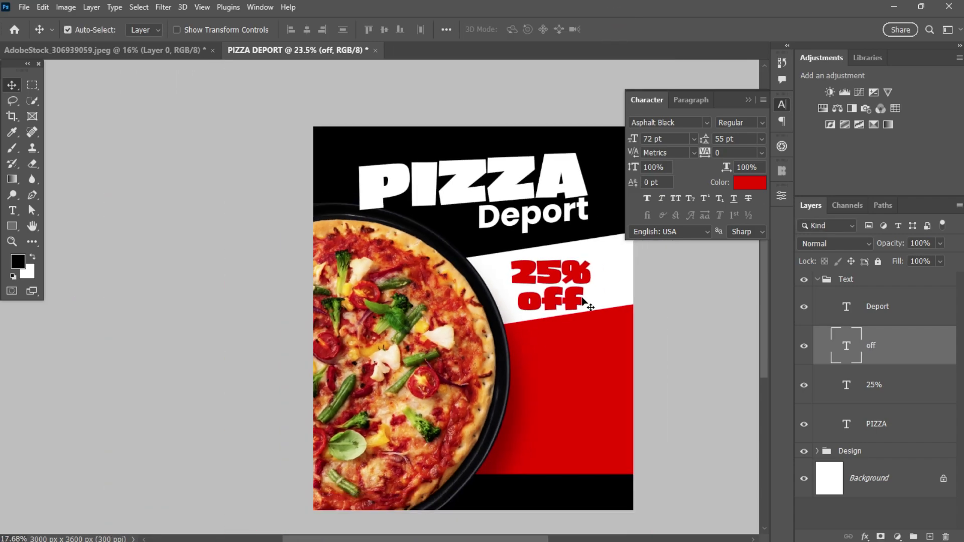
- Lock the Design layer group completely
scroll(577, 298, "up", 3)
scroll(582, 300, "up", 2)
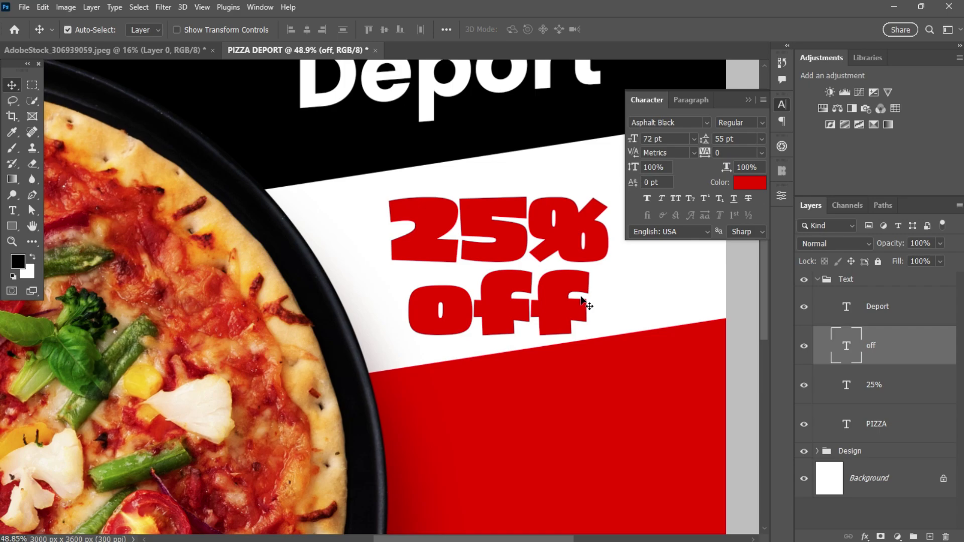
left_click(877, 451)
left_click(878, 261)
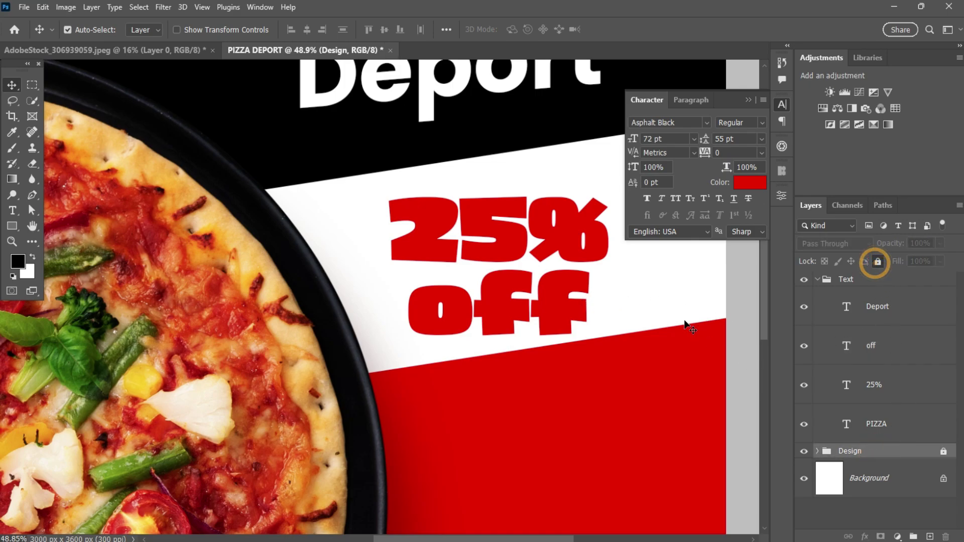
- Skew the 25% and off texts together vertically so they rise toward the right, following the white band's slant
left_click_drag(610, 185, 547, 332)
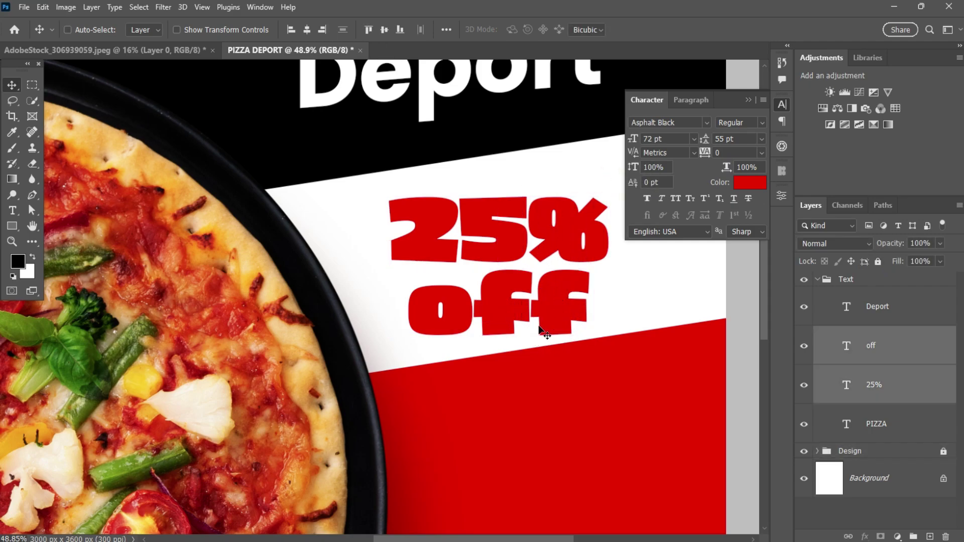
key("ctrl+t")
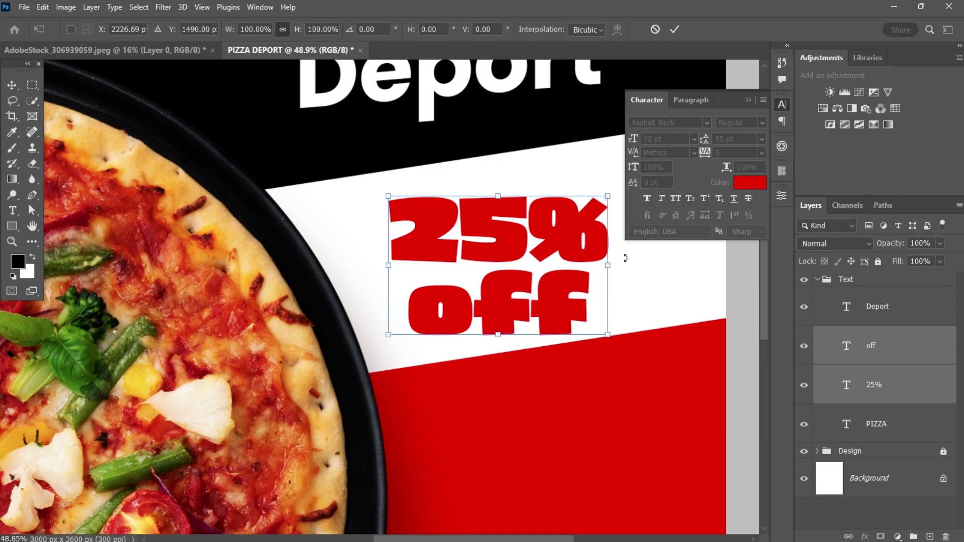
left_click_drag(608, 266, 608, 238)
left_click(671, 31)
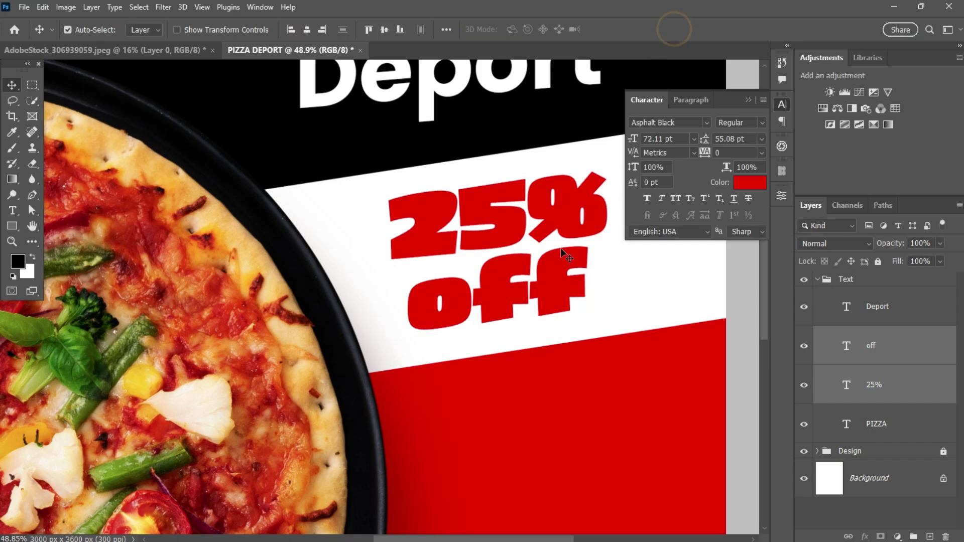
scroll(568, 256, "down", 2)
scroll(570, 258, "down", 1)
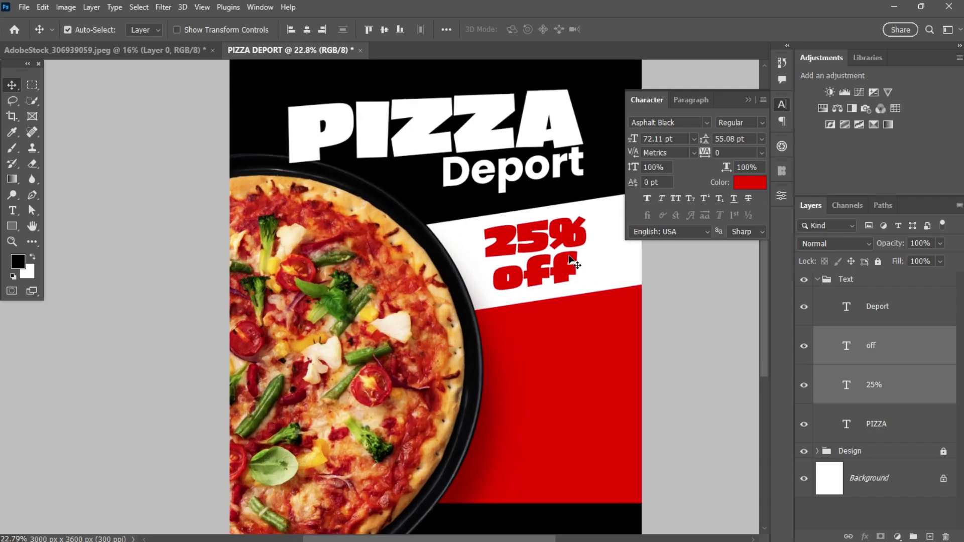
- Move the 25% and off texts together slightly right and down in the white band, and select only the off layer
left_click(747, 99)
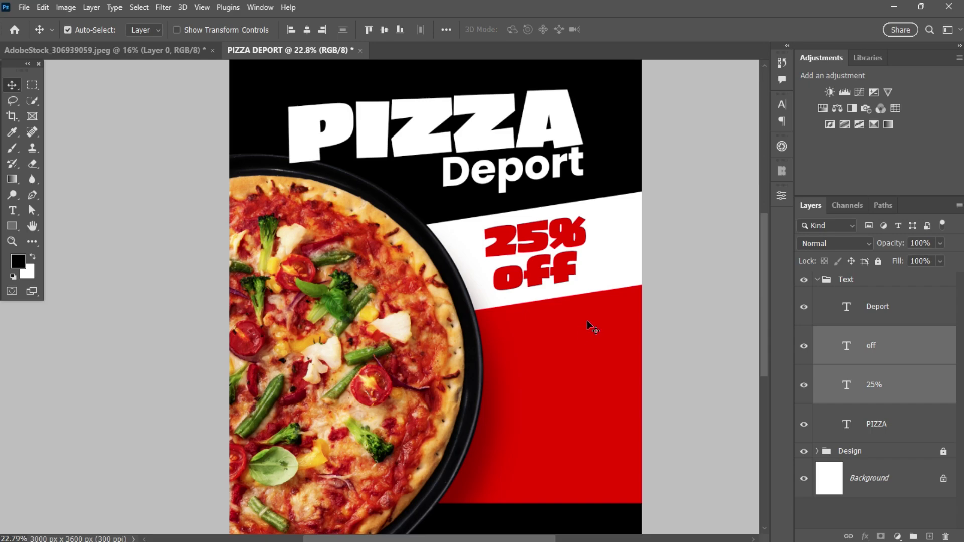
scroll(586, 320, "up", 1)
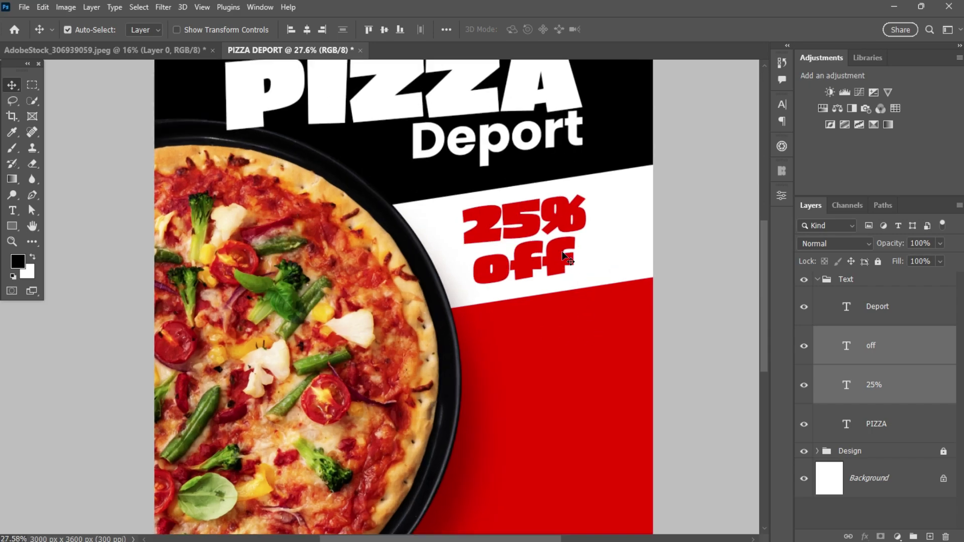
left_click_drag(562, 252, 567, 262)
left_click(629, 234)
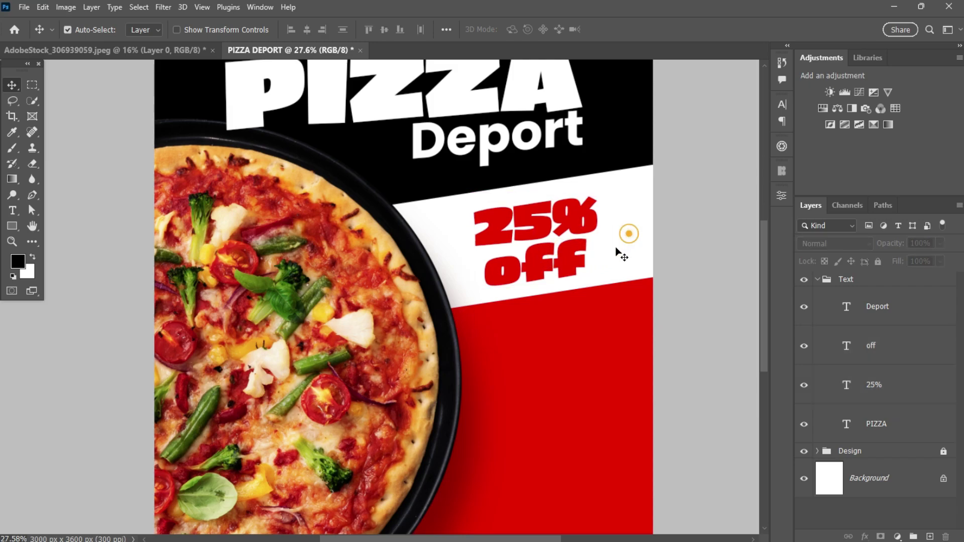
left_click(568, 260)
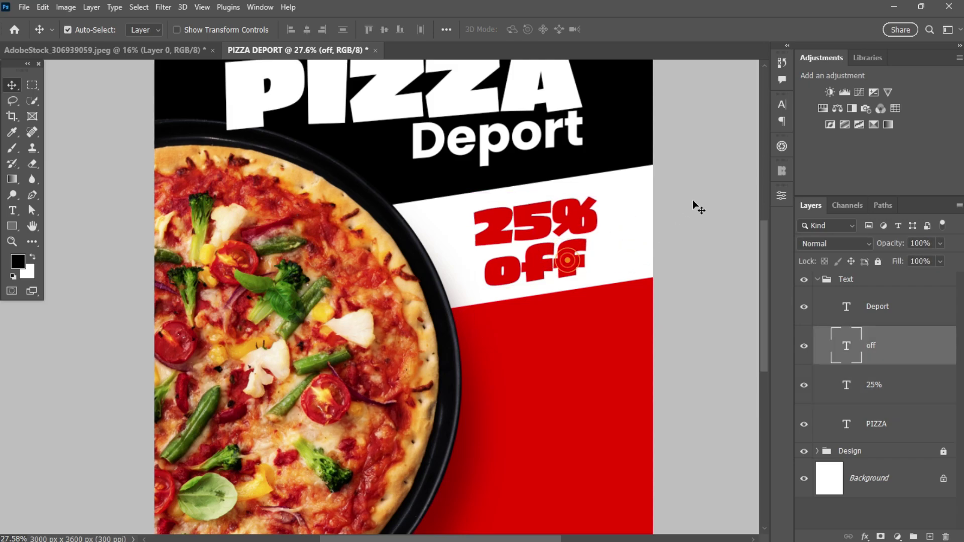
- Increase the font size of the off text in the white band to 80 pt
left_click(782, 104)
left_click(668, 141)
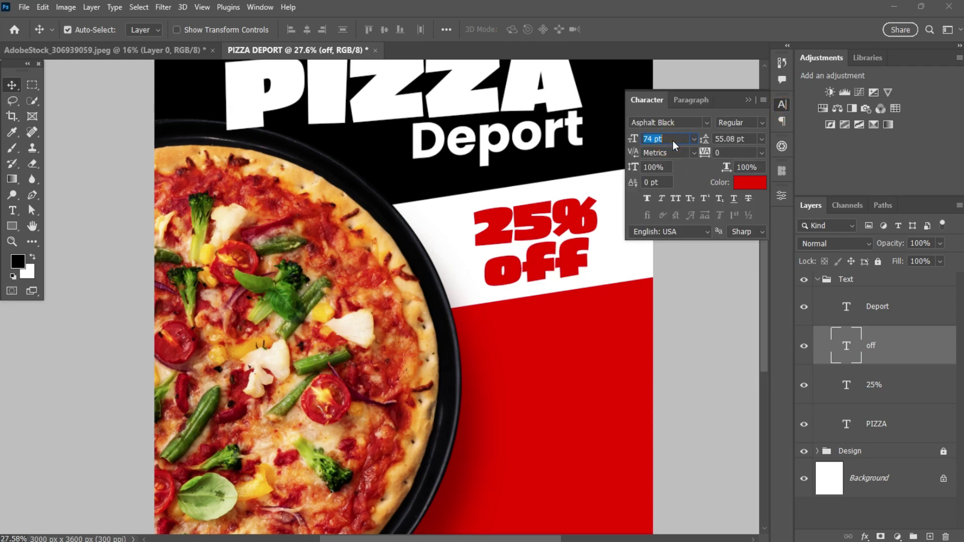
key("Up")
key("Up")
key("Up")
key("Up")
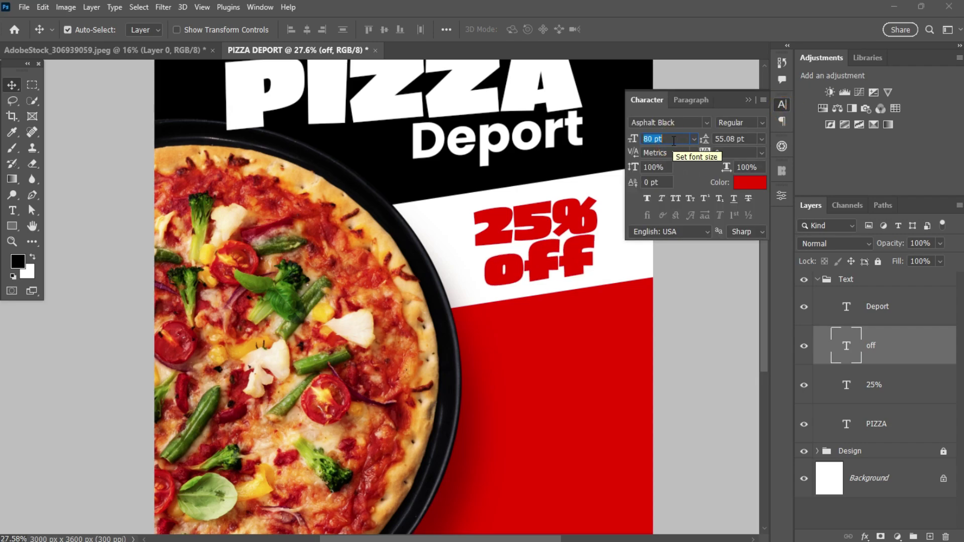
key("Return")
- Move the enlarged off text slightly down and left to line up under 25%, nudge it up a little, and deselect all layers
left_click_drag(581, 259, 576, 280)
left_click(575, 219)
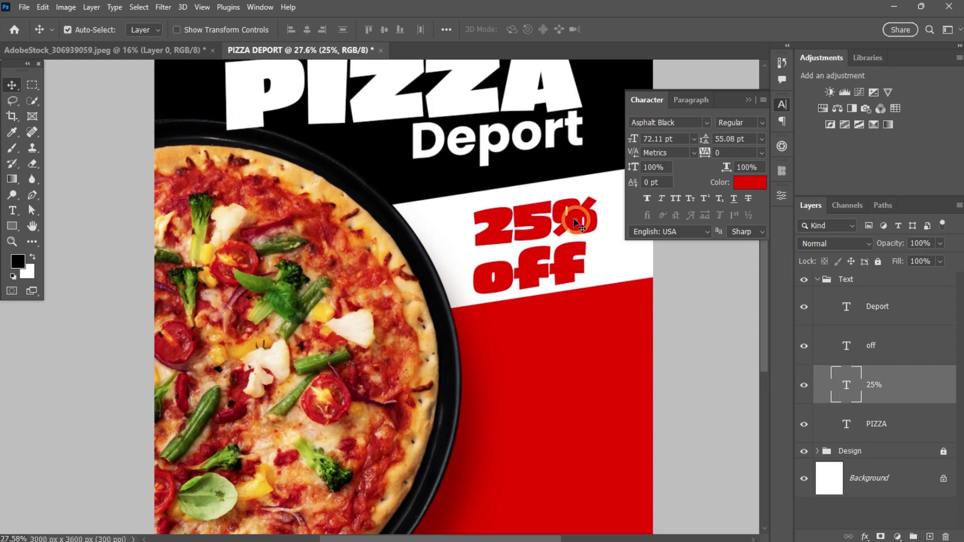
left_click(565, 267)
key("Up")
key("Up")
key("Up")
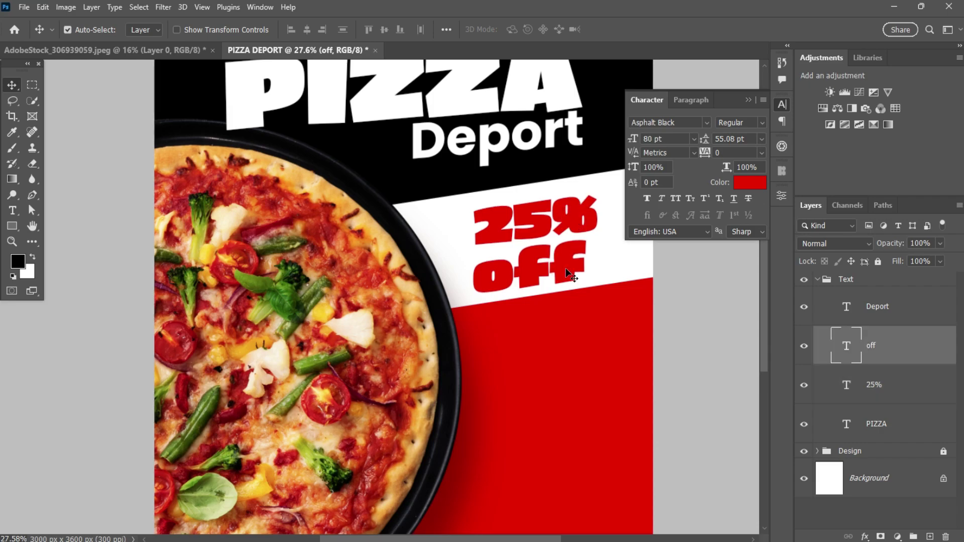
scroll(577, 291, "down", 3)
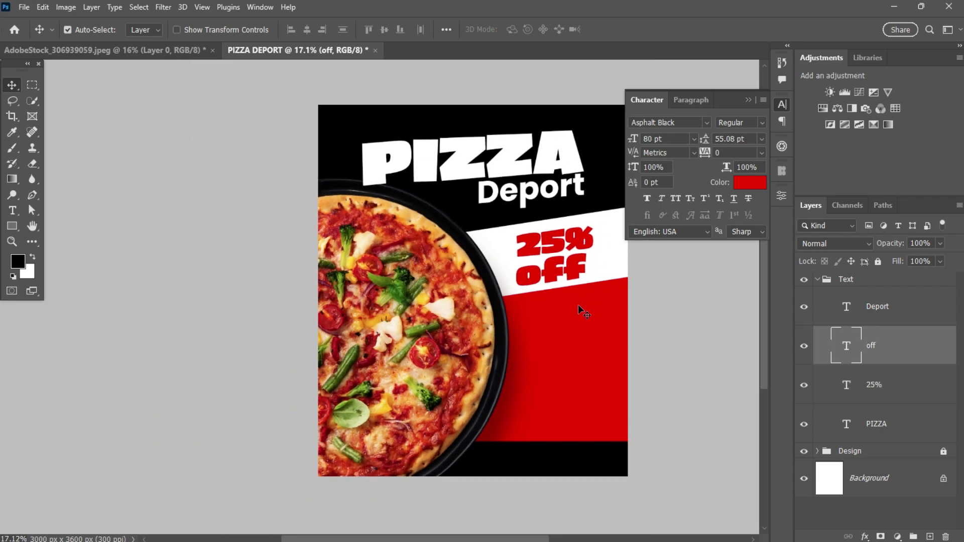
left_click(748, 100)
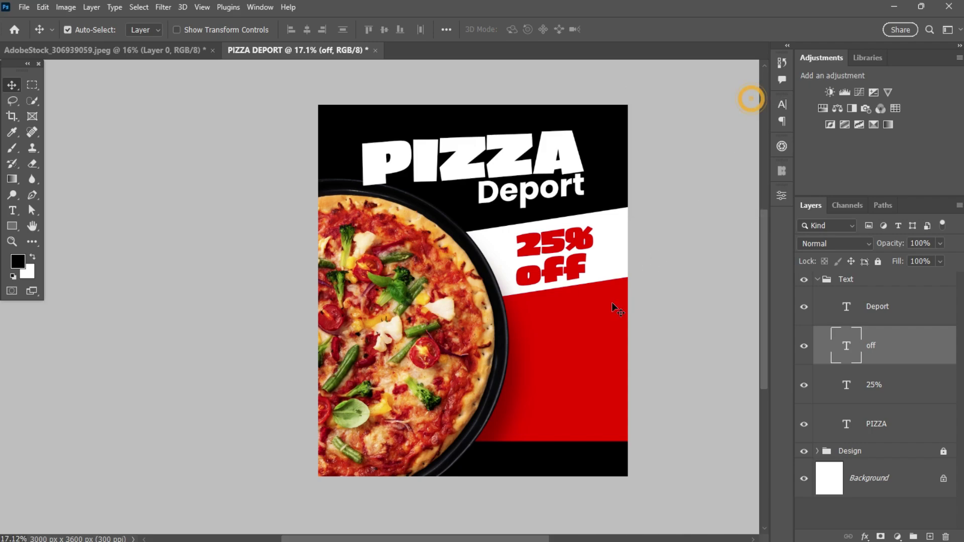
scroll(595, 316, "up", 1)
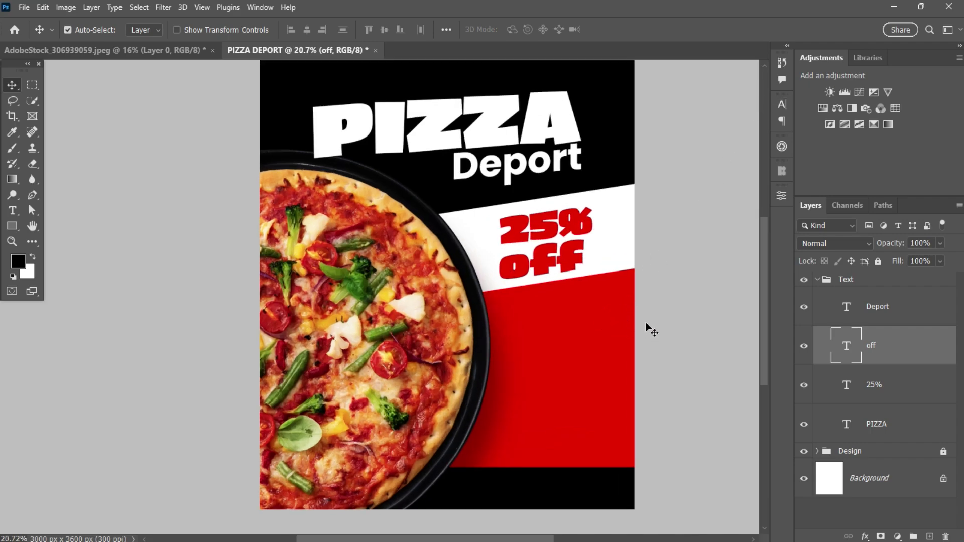
left_click(526, 169)
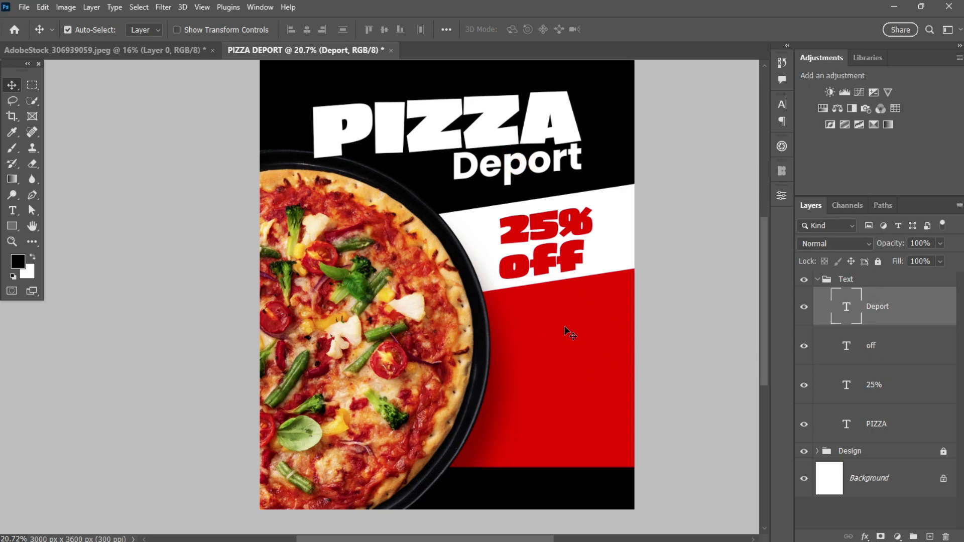
left_click(549, 361)
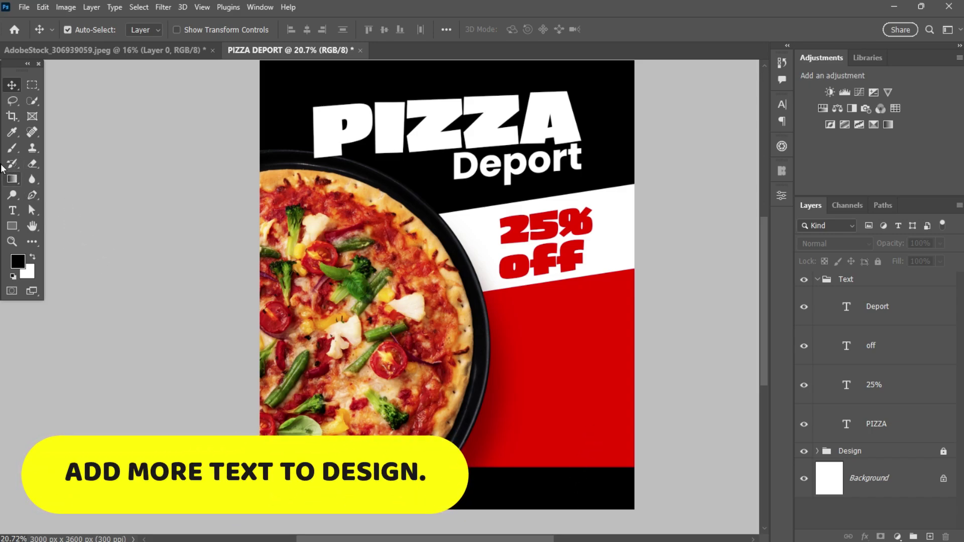
- Add a new text layer reading "great" in the red area beside the pizza
left_click(12, 213)
left_click(560, 365)
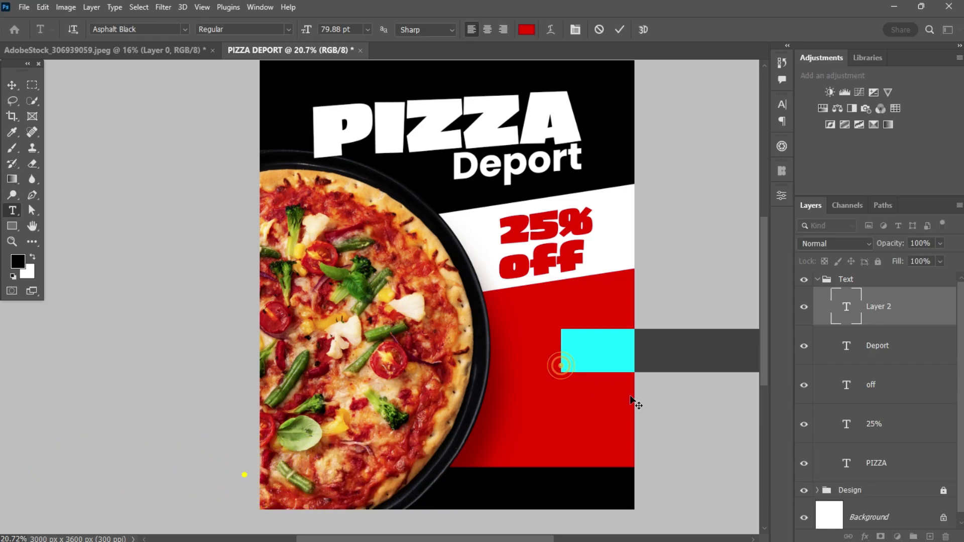
key("BackSpace")
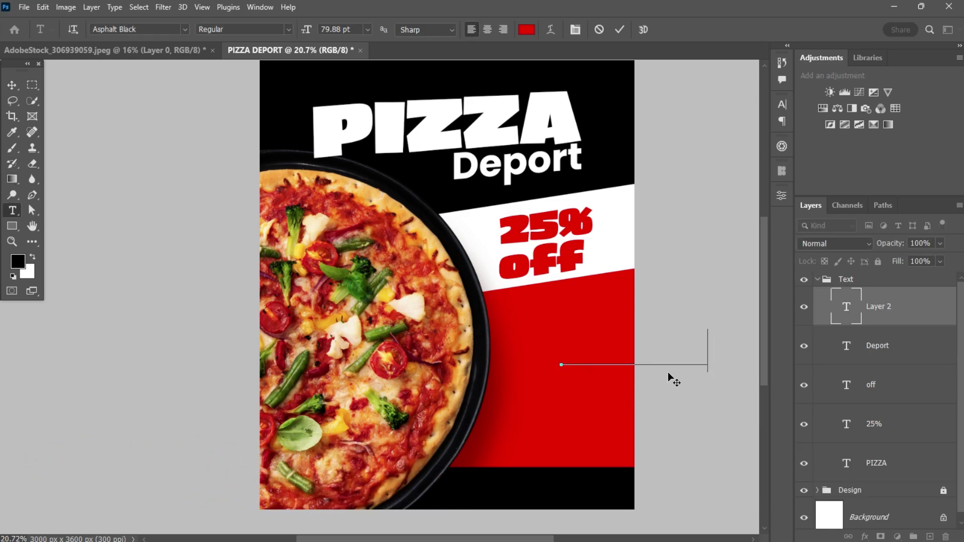
type("great")
left_click(12, 85)
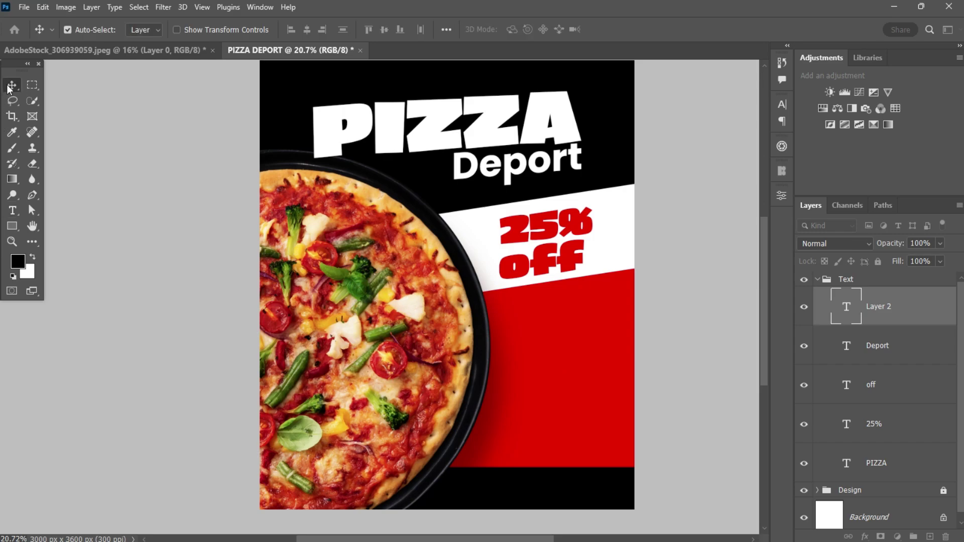
left_click(893, 312)
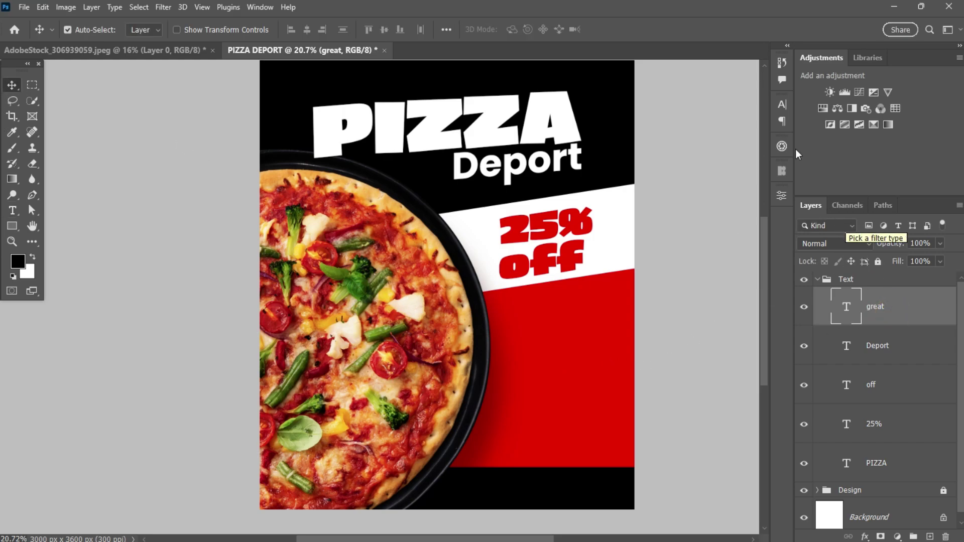
- Set the great text's colour to white (ffffff) and move it left so it fits inside the red area
left_click(782, 104)
left_click(756, 183)
type("ffffff")
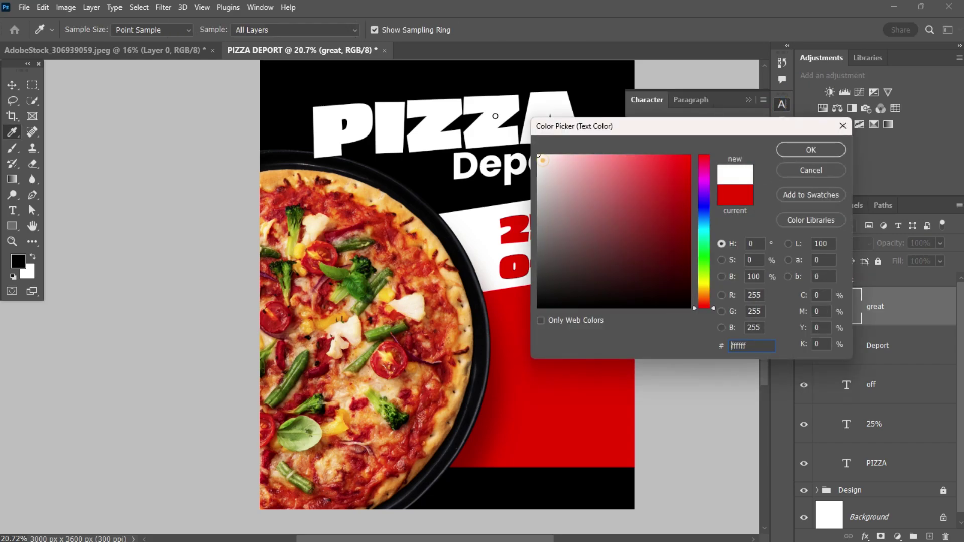
left_click(815, 147)
left_click_drag(664, 355, 585, 355)
- Set the great text in Poppins Regular with all caps and shift it slightly right
left_click(684, 121)
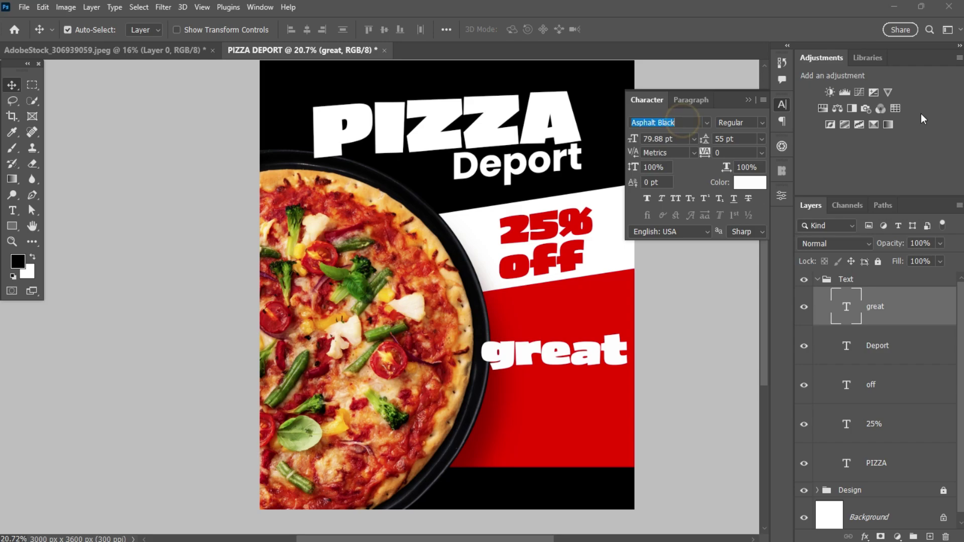
type("pop")
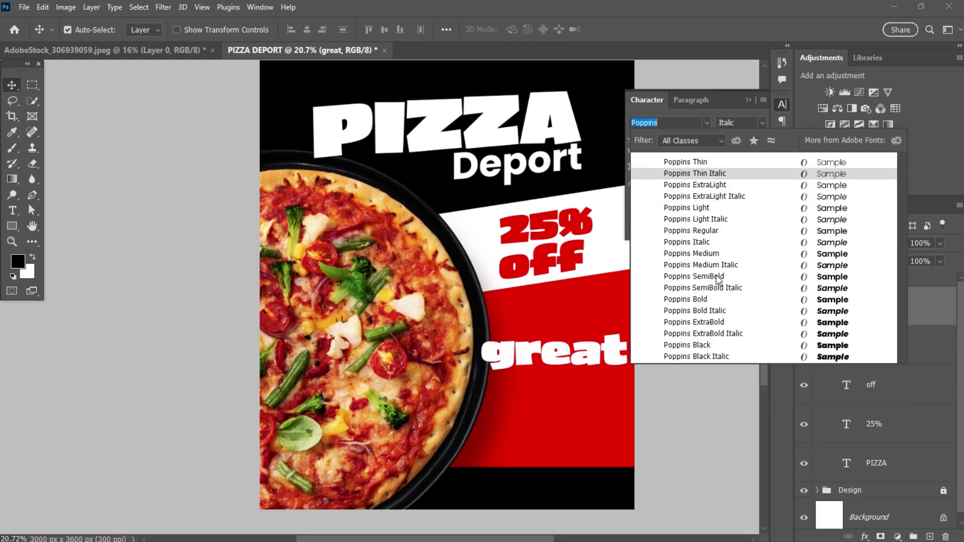
left_click(706, 230)
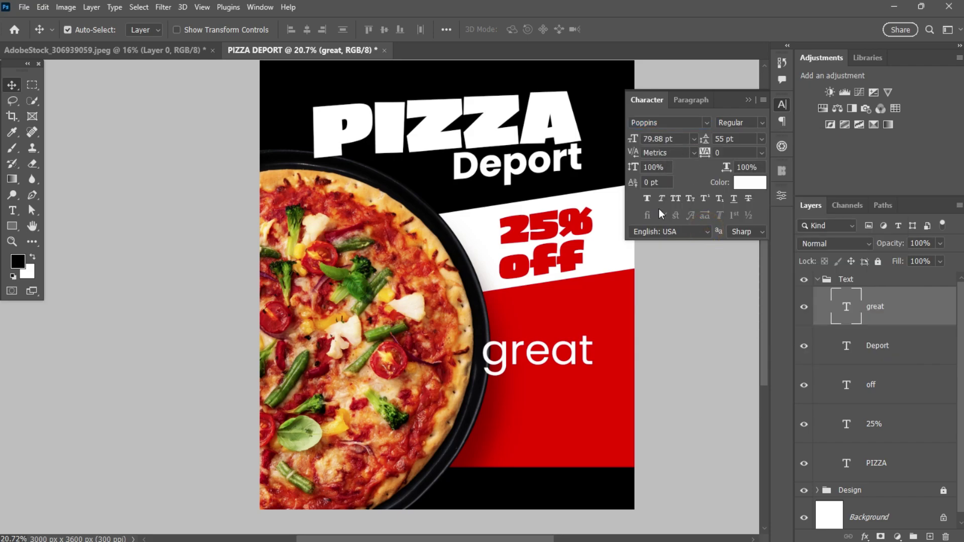
left_click(676, 198)
left_click_drag(551, 354, 561, 355)
- Unlock the Design group to move the pizza slightly left, and lock the collapsed group again
left_click_drag(394, 350, 400, 348)
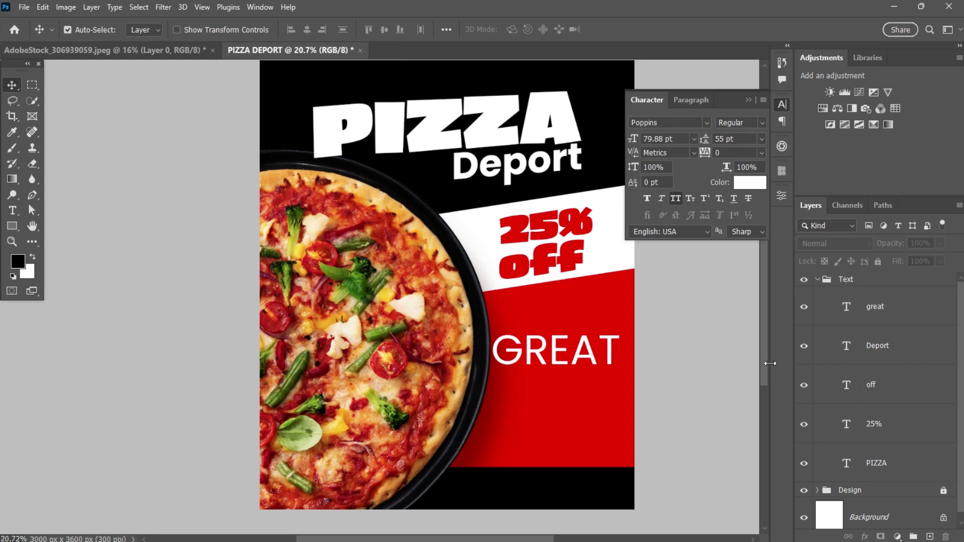
scroll(958, 366, "down", 1)
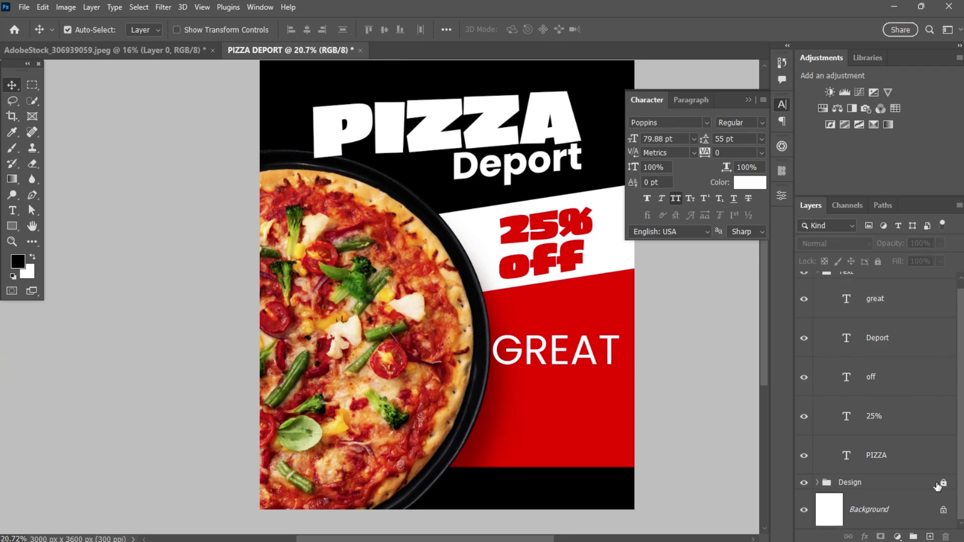
left_click(944, 482)
left_click_drag(402, 350, 389, 351)
left_click(817, 483)
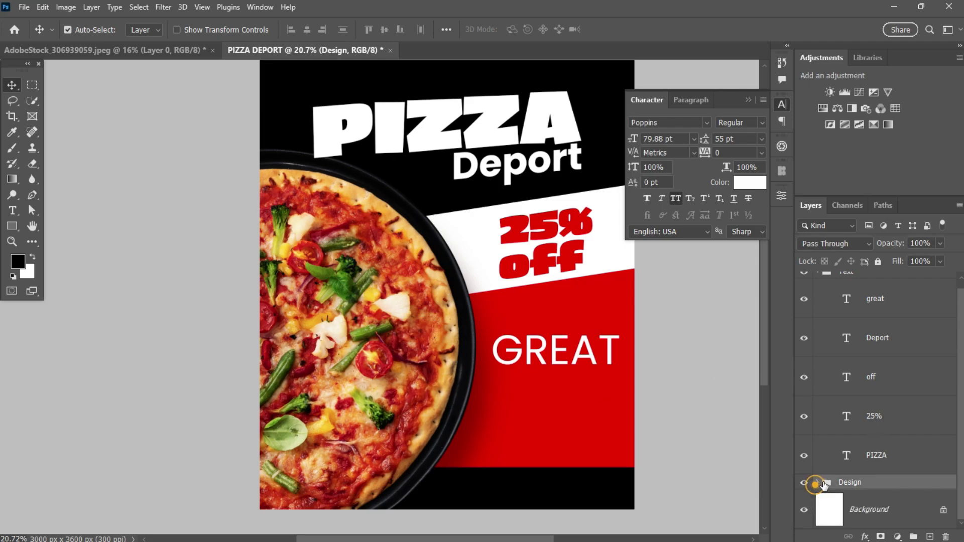
left_click(878, 261)
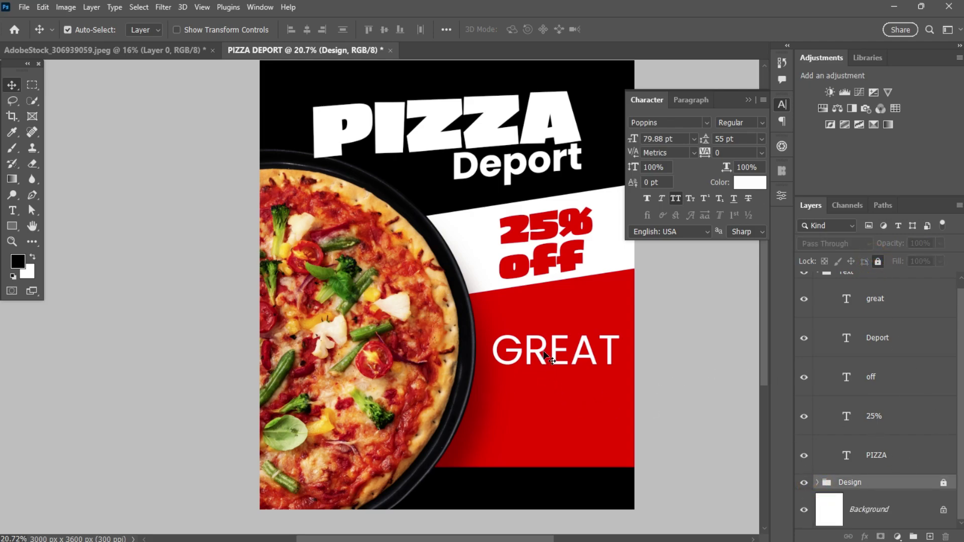
- Move the GREAT text slightly left in the red area, leaving its wording as it is
left_click_drag(547, 355, 538, 355)
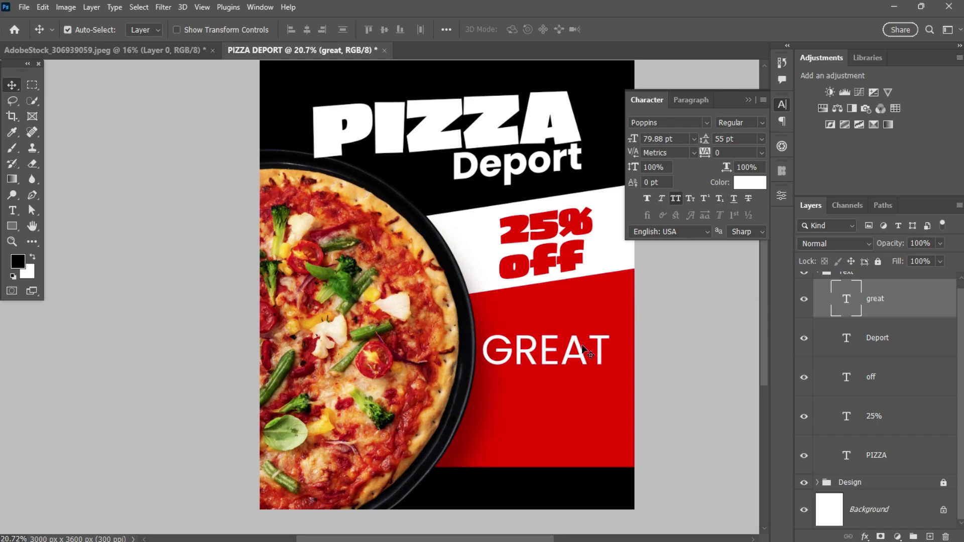
left_click(595, 353)
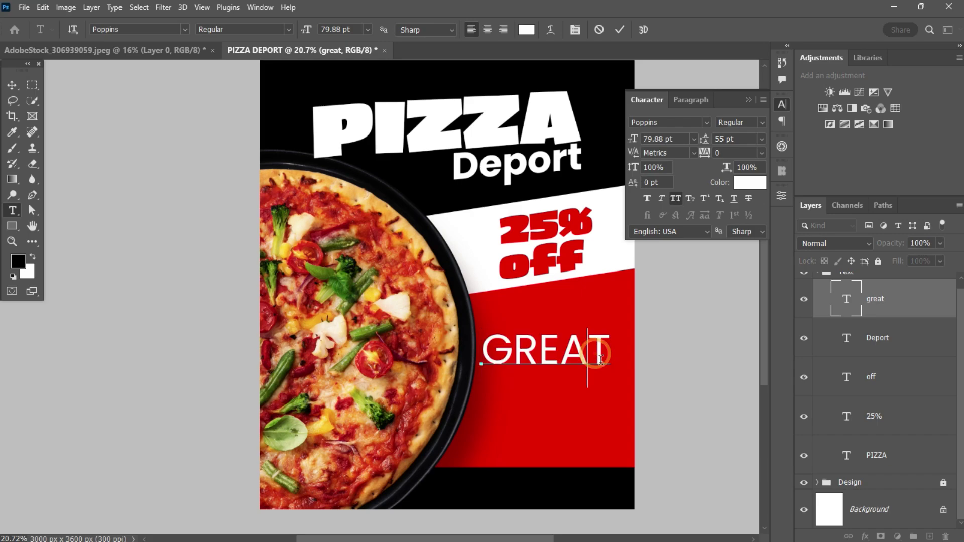
left_click(620, 29)
key("v")
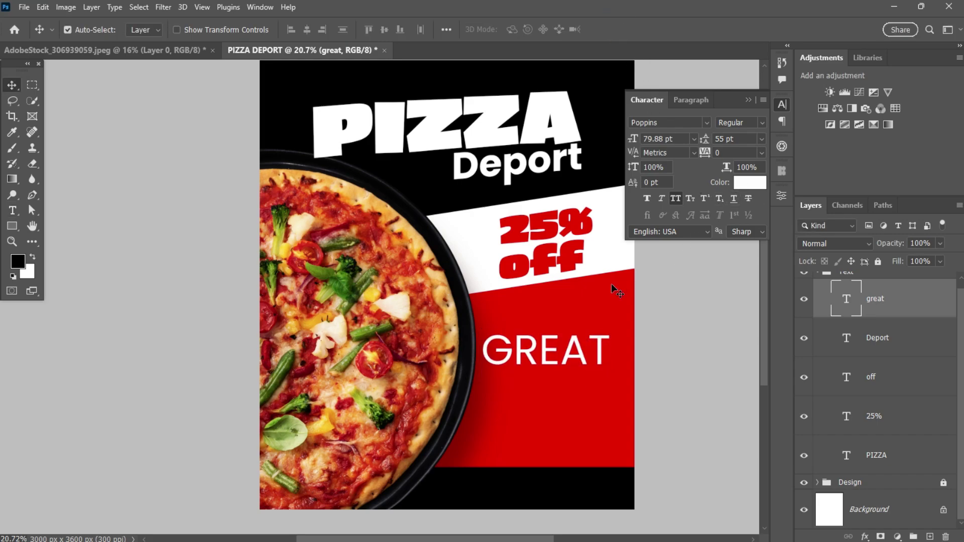
scroll(590, 323, "down", 3)
scroll(589, 323, "up", 4)
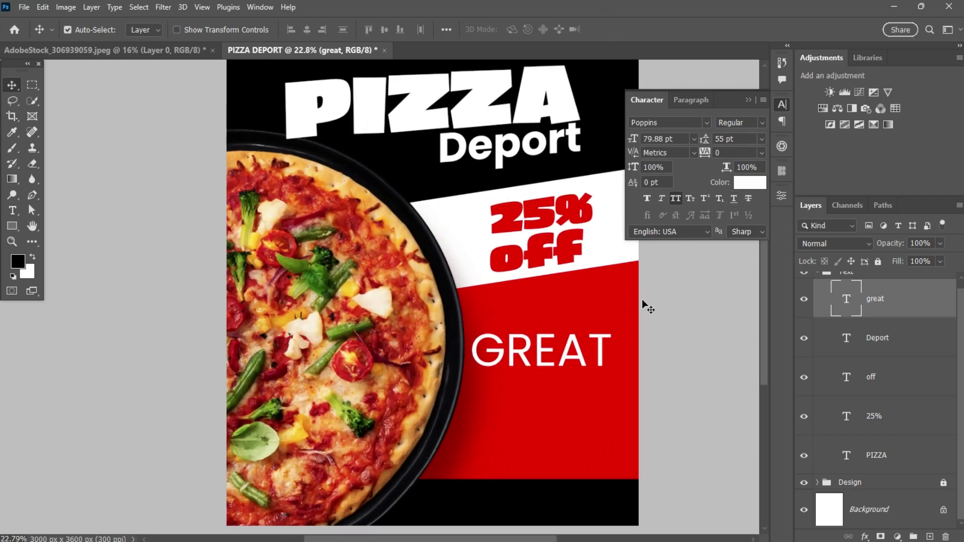
- Set the GREAT text's tracking to -25 and its font weight to Bold
left_click(761, 153)
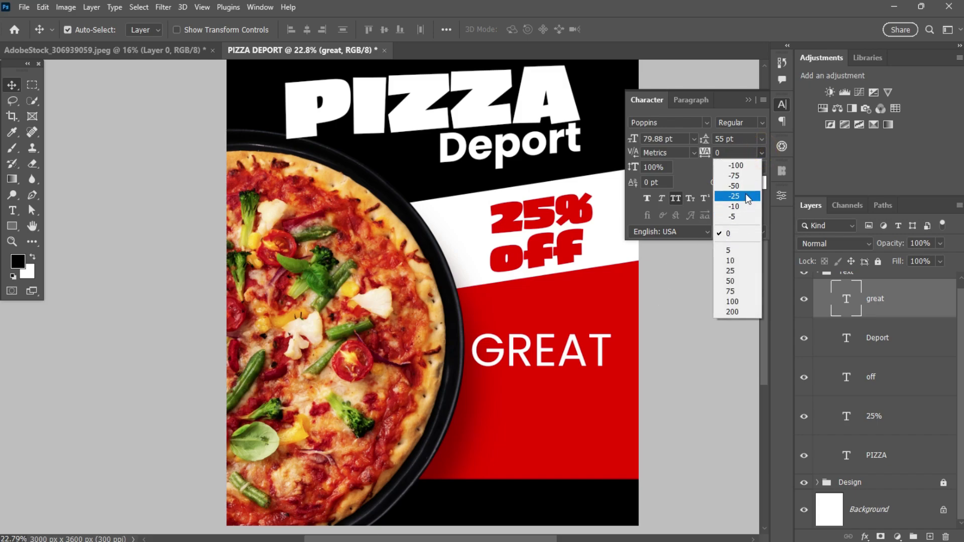
left_click(734, 202)
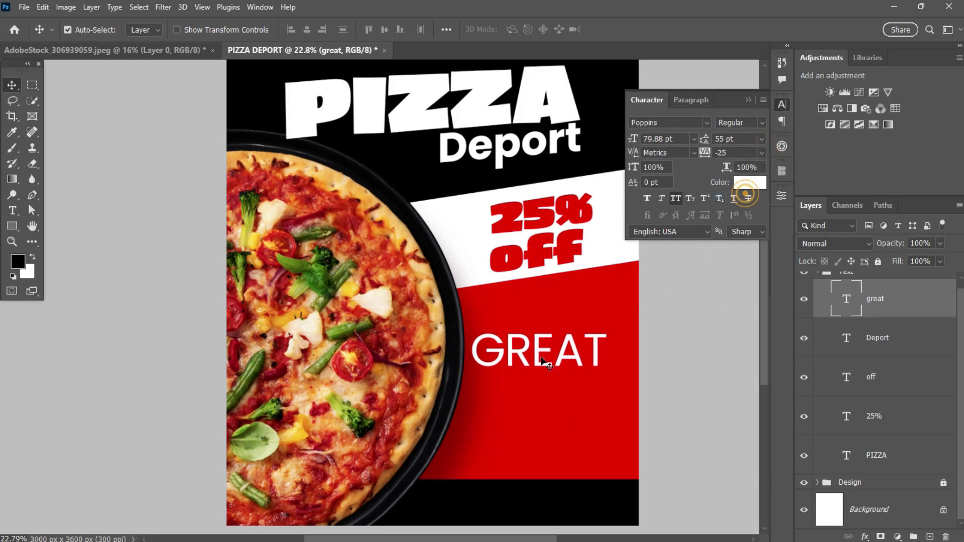
left_click(761, 123)
left_click(749, 272)
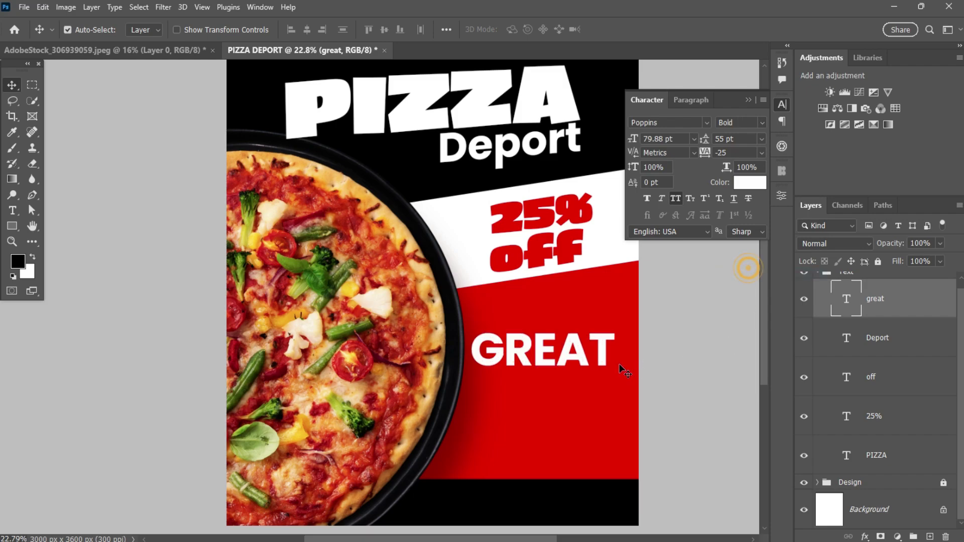
- Duplicate the GREAT text directly below itself and change the copy's wording to "offer"
left_click(571, 348)
left_click_drag(571, 348, 572, 388)
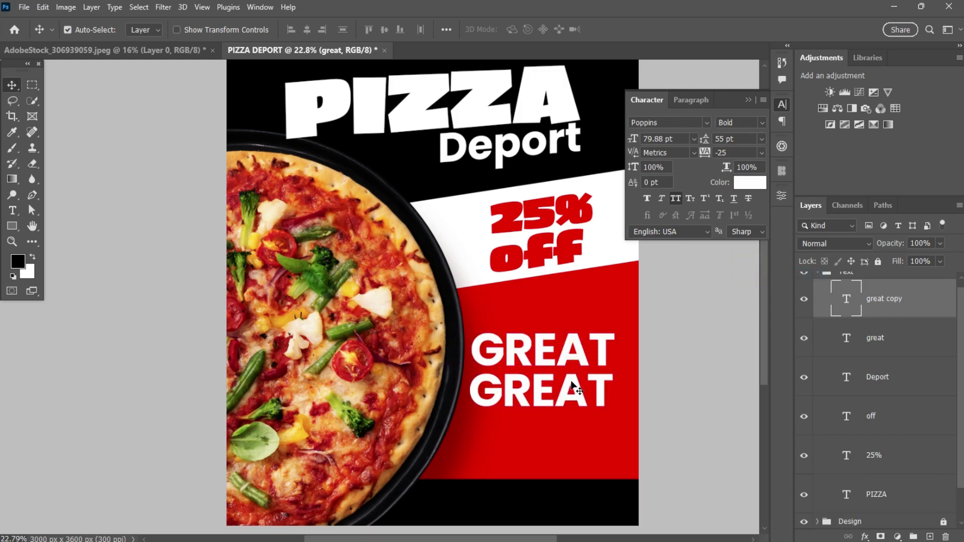
double_click(573, 387)
type("offer")
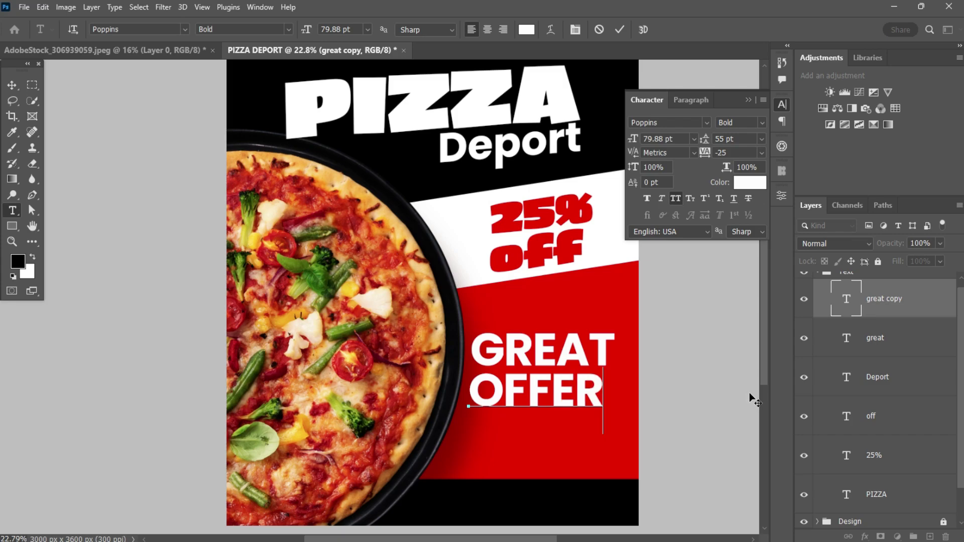
left_click(620, 29)
key("v")
- Set the GREAT text's weight to Regular and move the OFFER text up closer beneath it
left_click(611, 348)
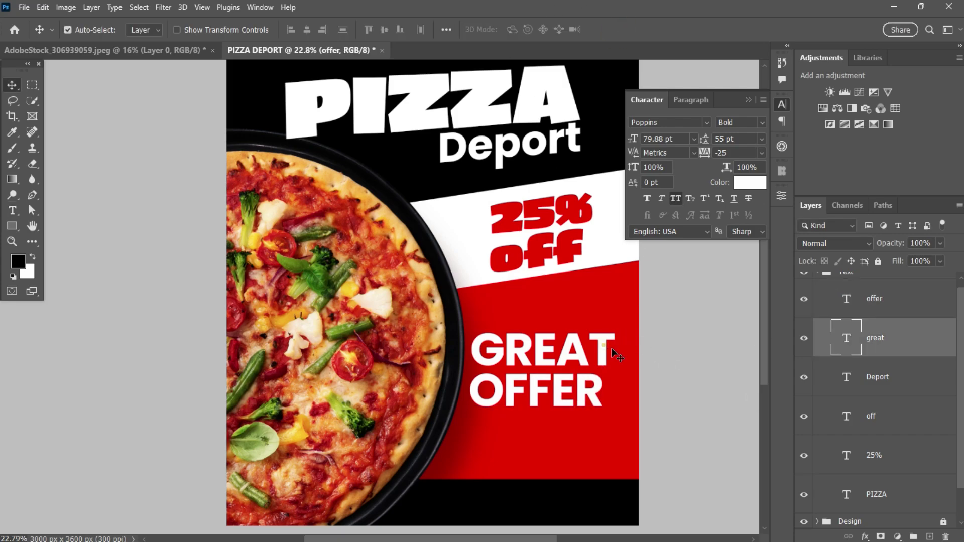
left_click(762, 137)
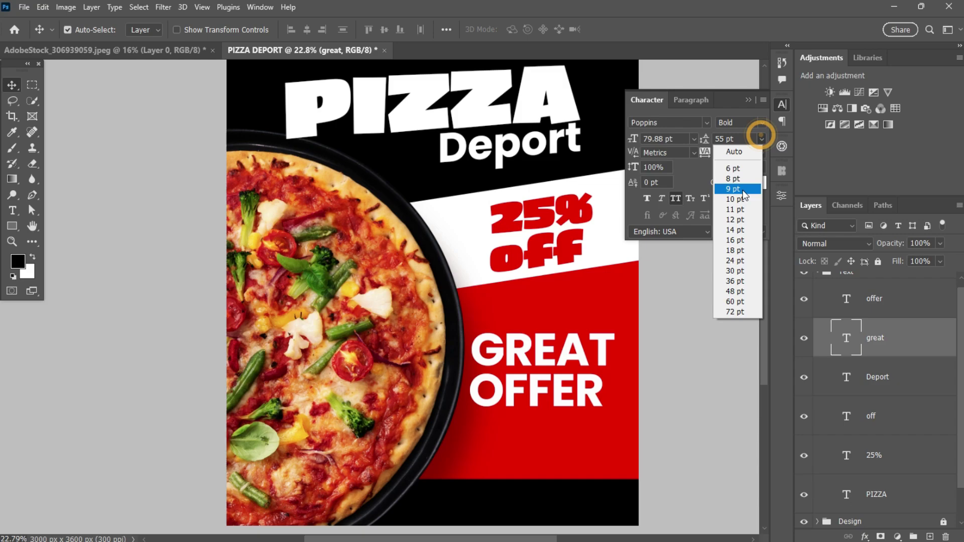
left_click(763, 135)
left_click(761, 122)
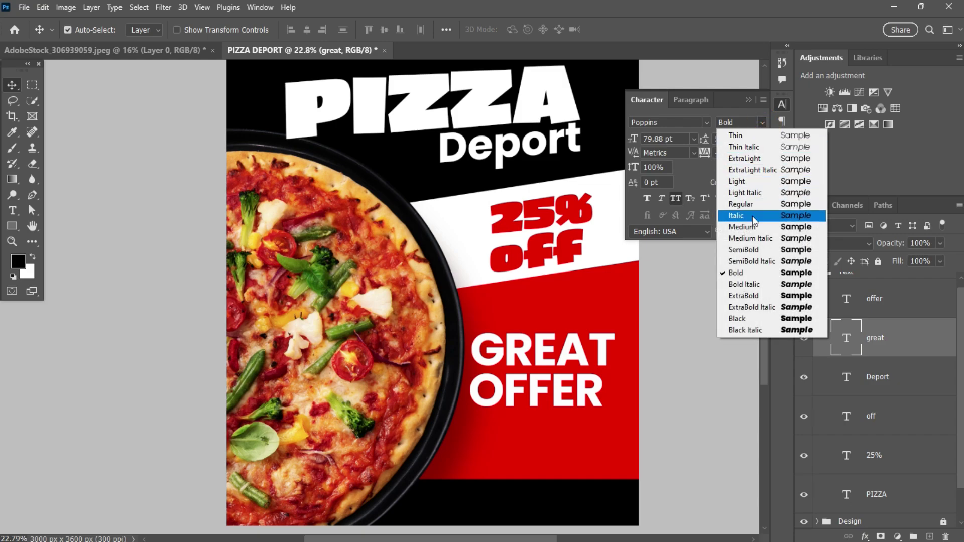
left_click(754, 201)
left_click_drag(580, 400, 581, 388)
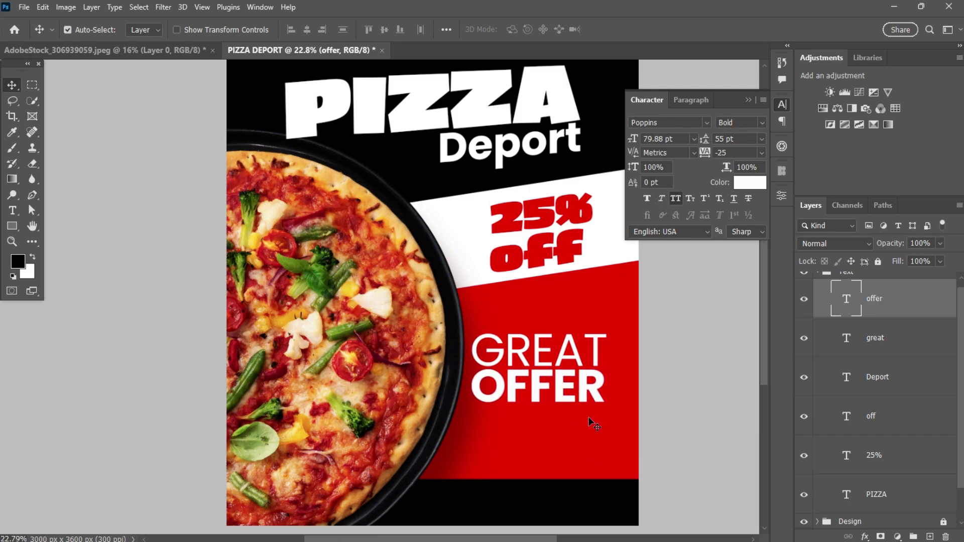
- Select the GREAT and OFFER texts together and move them slightly up in the red area
scroll(580, 384, "down", 2)
scroll(572, 359, "up", 1)
scroll(572, 359, "up", 1)
left_click(578, 352, "shift")
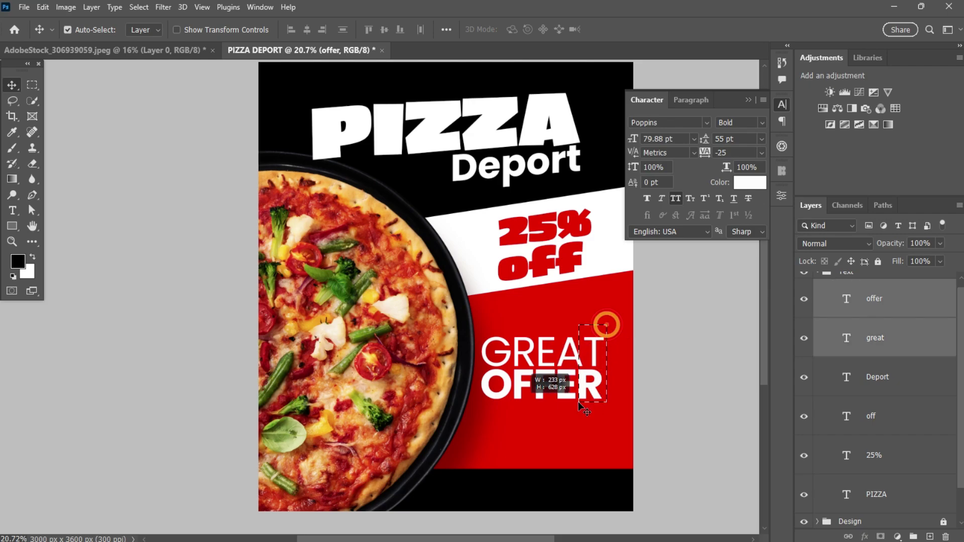
left_click_drag(554, 403, 557, 399)
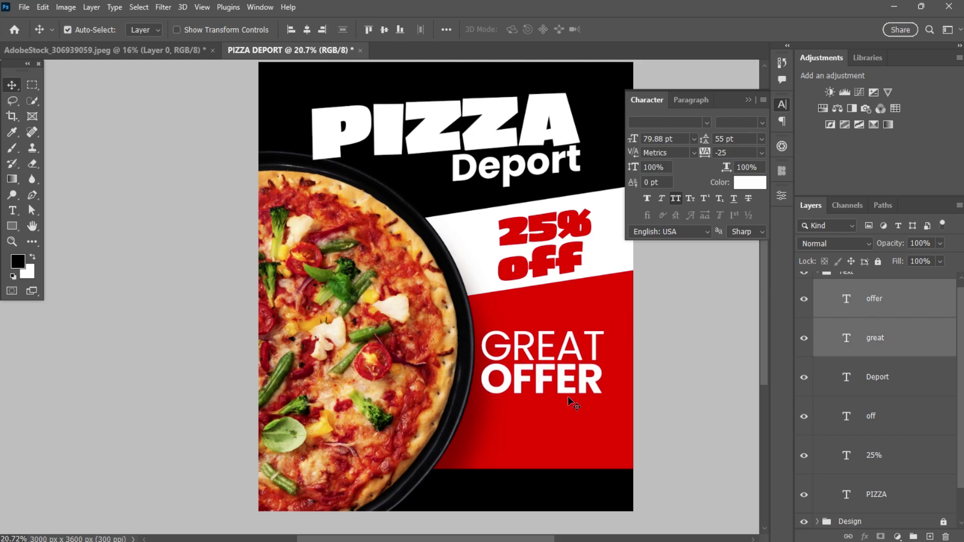
scroll(558, 374, "up", 2)
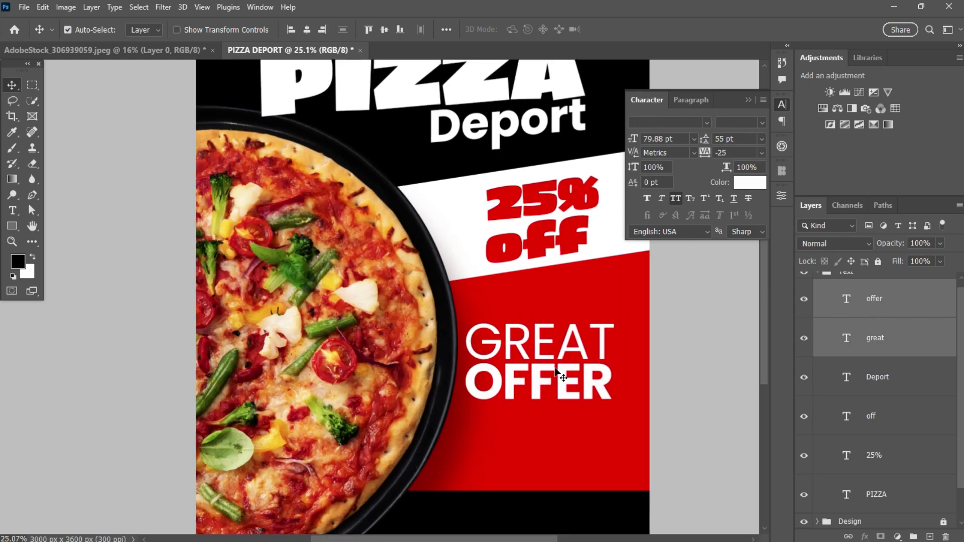
- Duplicate the OFFER text directly below itself and change the copy's wording to "2X1"
left_click_drag(601, 389, 595, 419)
left_click(591, 425)
left_click(602, 372)
double_click(601, 418)
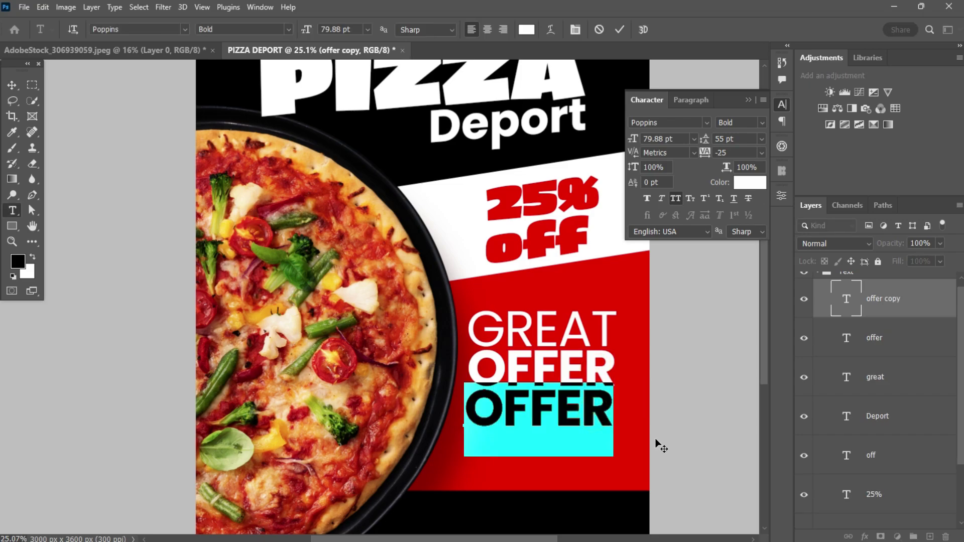
type("2X1")
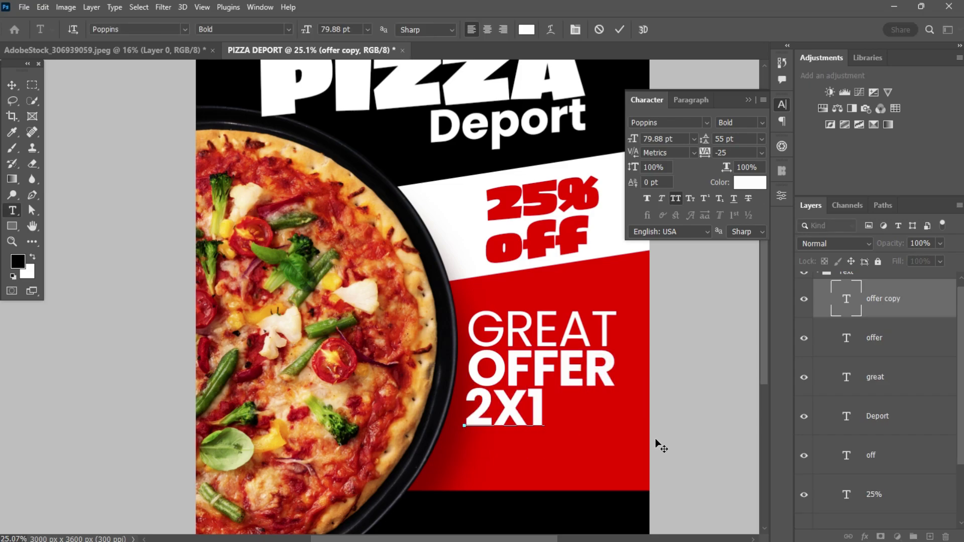
left_click(619, 29)
key("v")
- Scale the 2X1 text to about 175% beneath OFFER and move the GREAT, OFFER and 2X1 lines up together
mouse_move(538, 422)
left_mouse_down()
mouse_move(561, 422)
mouse_move(549, 423)
mouse_move(554, 433)
left_mouse_up()
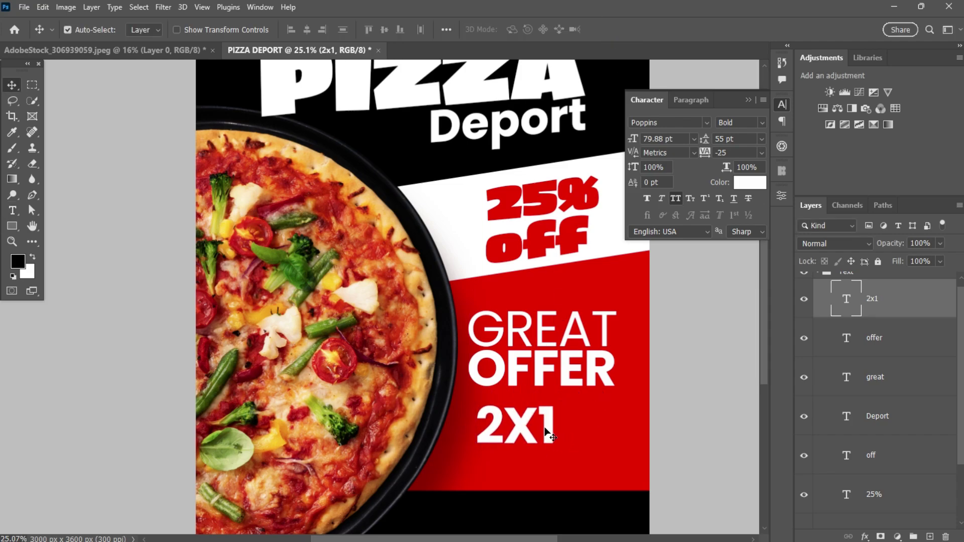
key("ctrl+t")
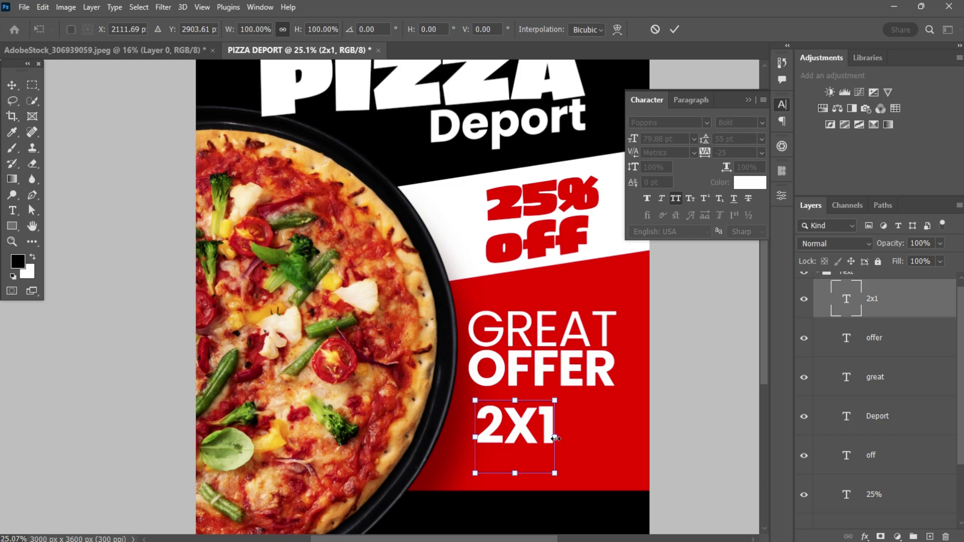
left_click_drag(554, 438, 586, 457)
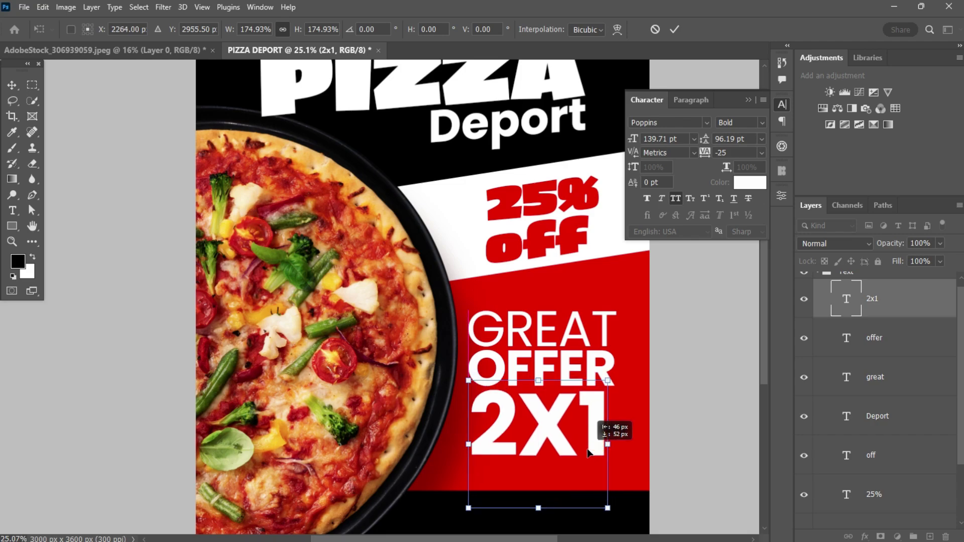
left_click(676, 29)
left_click_drag(644, 289, 583, 405)
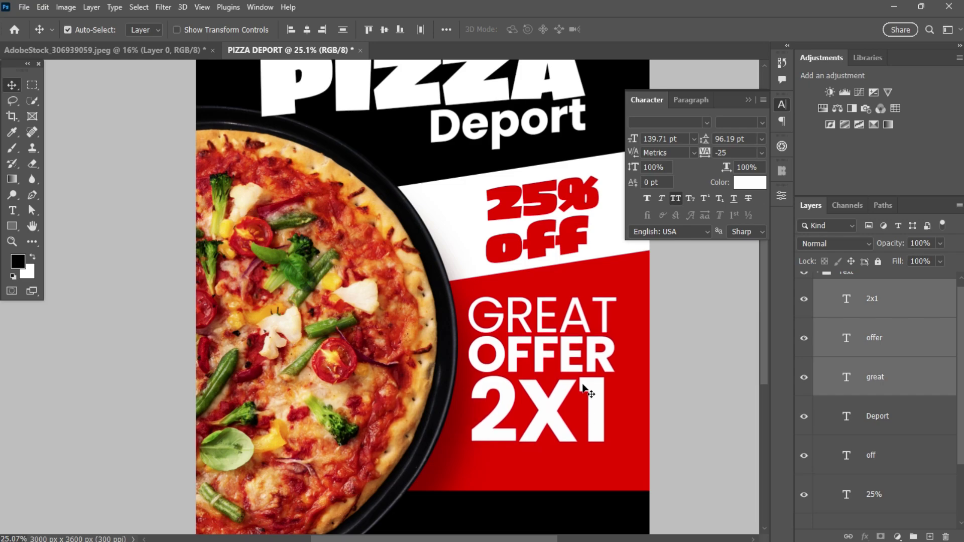
- Enlarge the 2X1 text to about 148 pt so its width matches the OFFER line above
left_click(600, 408)
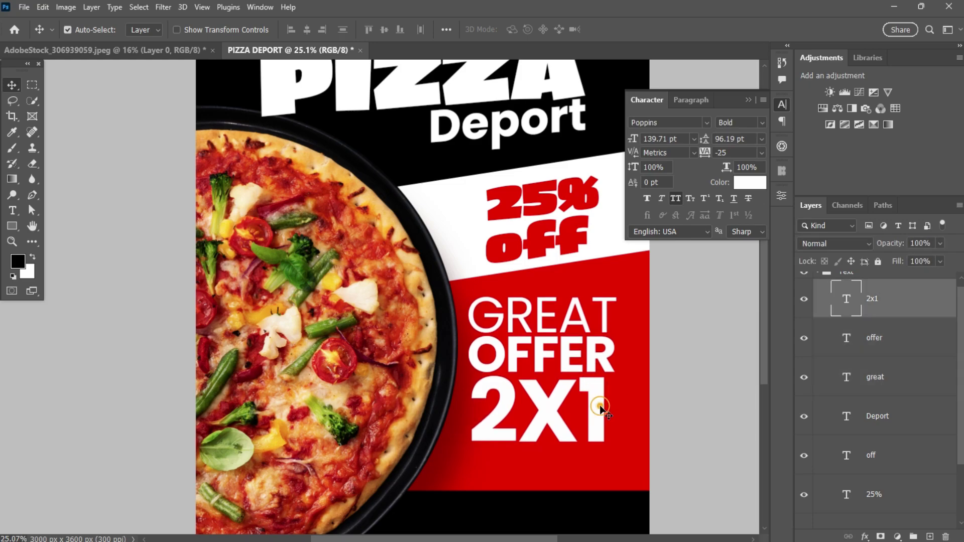
key("ctrl+t")
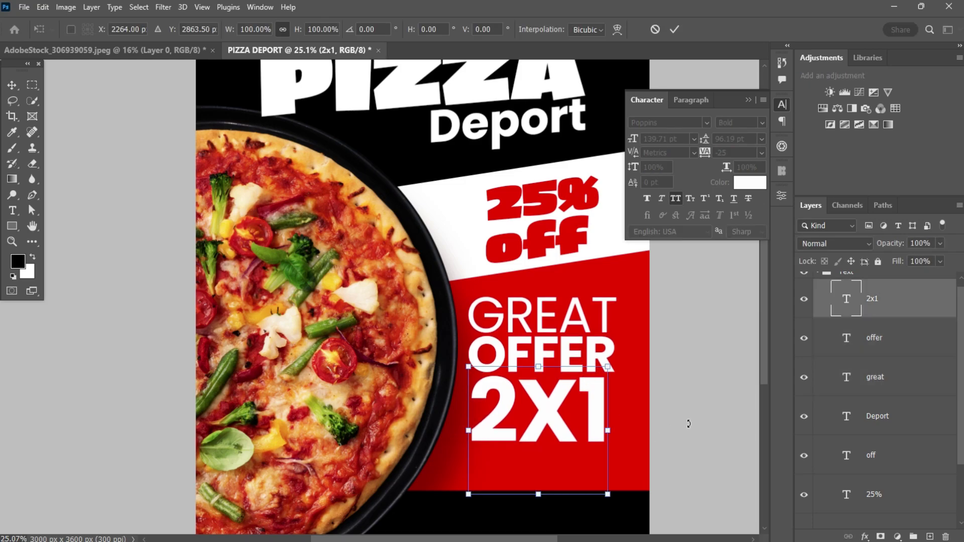
left_click_drag(612, 433, 622, 434)
left_click(675, 29)
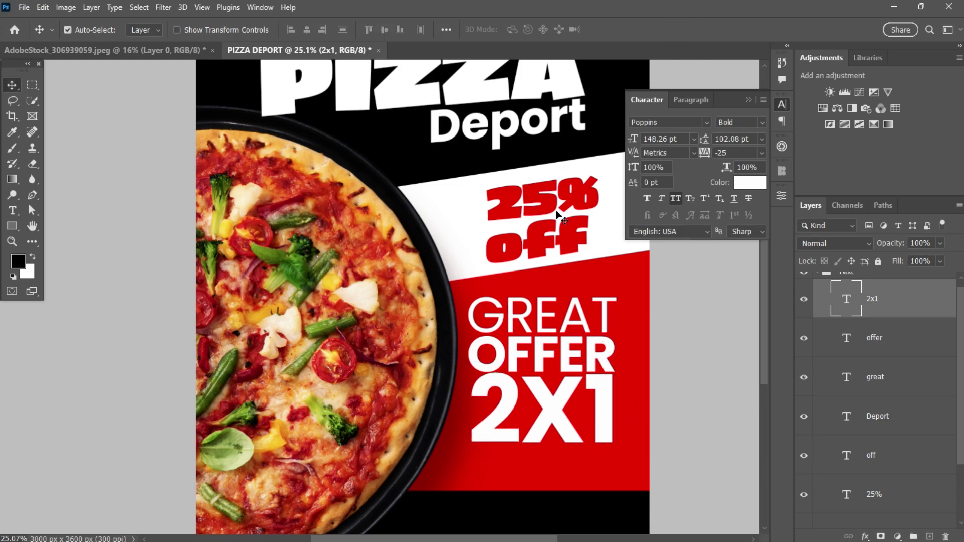
- Scale the GREAT, OFFER and 2X1 texts together to about 88% and reposition them in the red area
scroll(573, 336, "down", 2)
left_click_drag(612, 302, 522, 392)
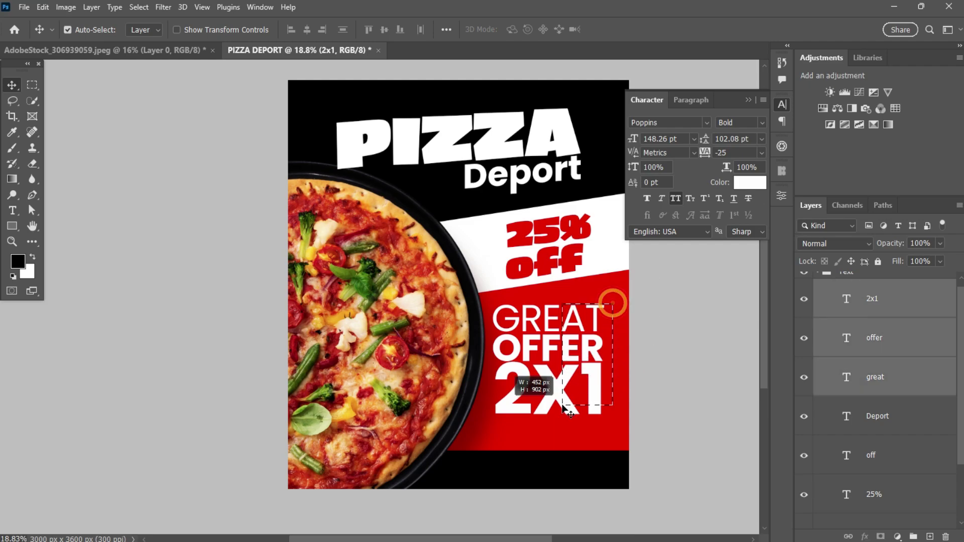
key("ctrl+t")
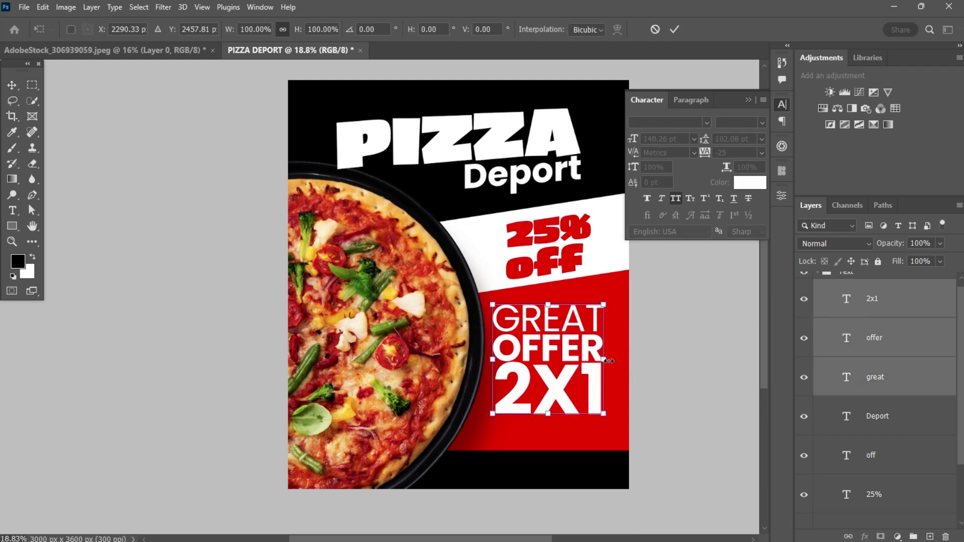
left_click_drag(608, 360, 576, 346)
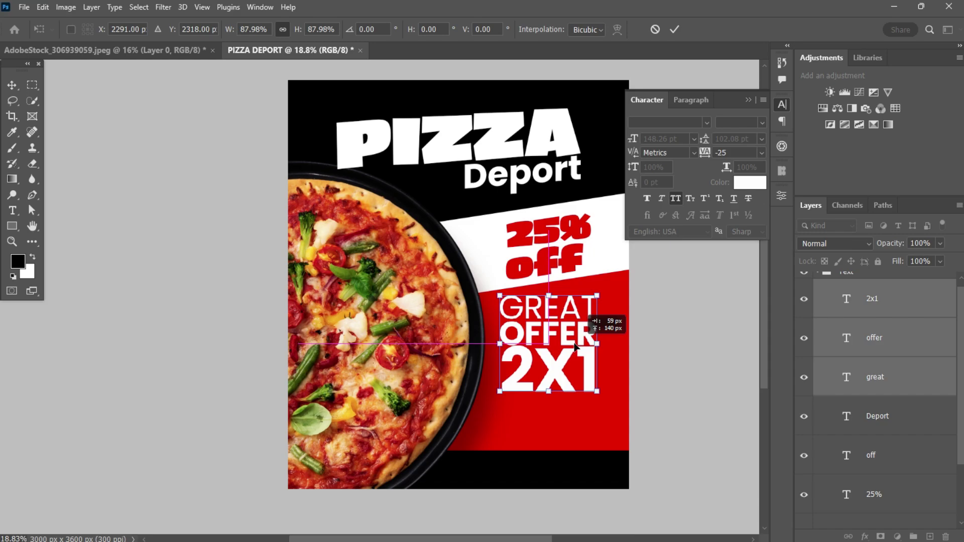
left_click_drag(575, 344, 582, 358)
left_click(674, 29)
scroll(616, 355, "up", 3)
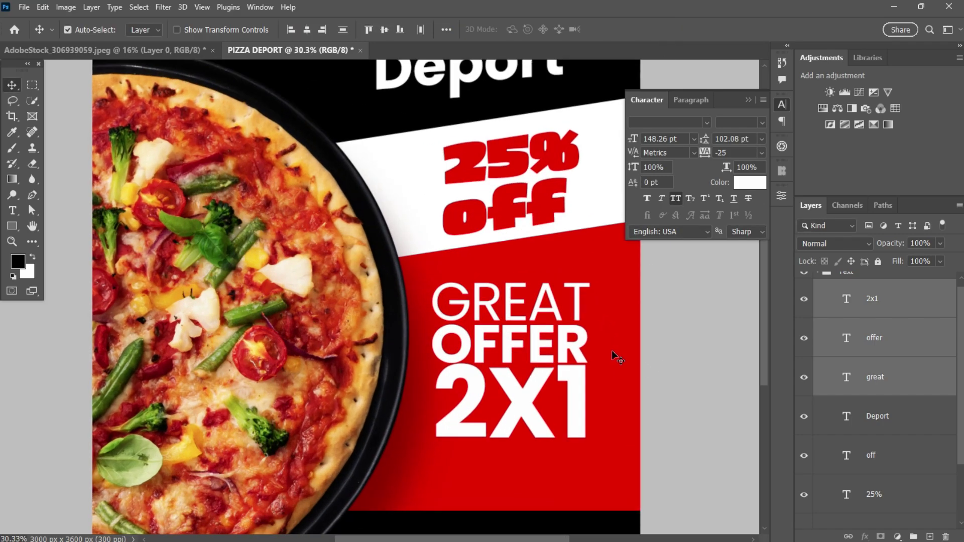
scroll(603, 352, "down", 2)
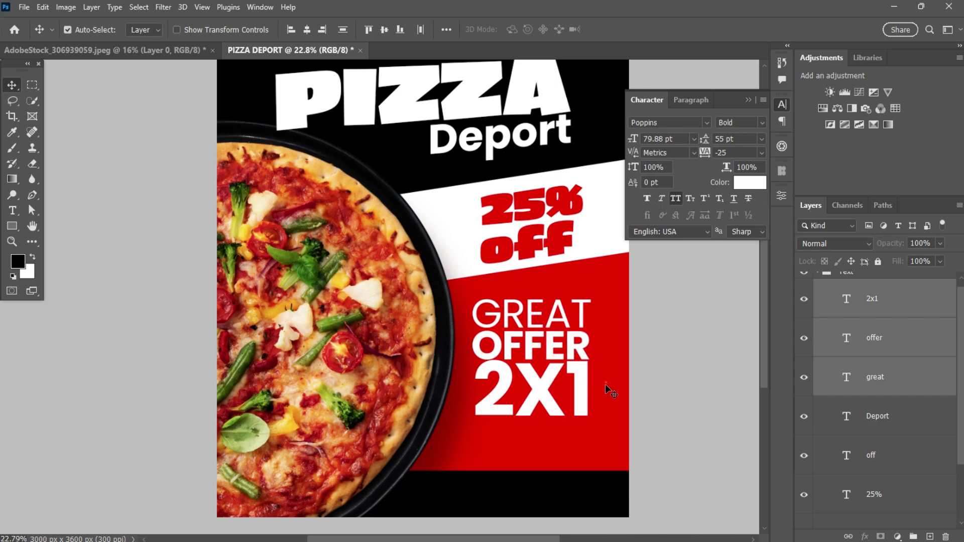
- Duplicate the OFFER text below 2X1 and change the copy's wording to "EVERYDAY"
left_click(553, 346)
left_click_drag(552, 345, 553, 448)
double_click(552, 449)
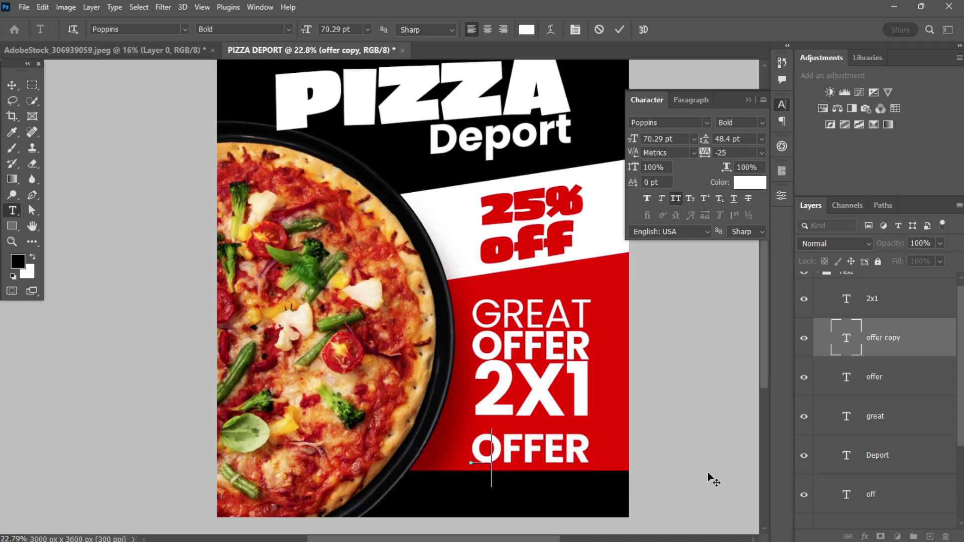
type("EVERYDAY")
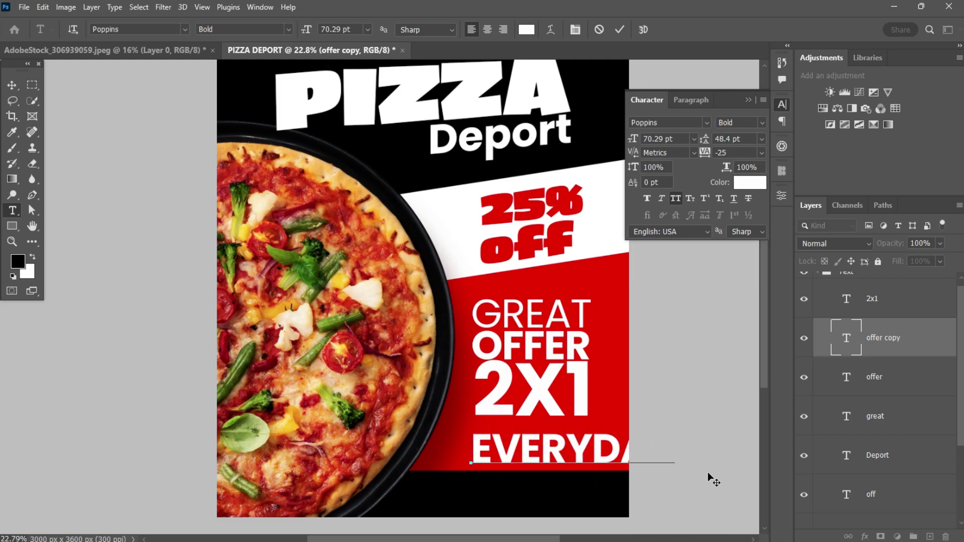
left_click(620, 30)
- Scale the EVERYDAY text down to about 38 pt to match 2X1's width and place it closely beneath 2X1
left_click_drag(622, 426, 588, 454)
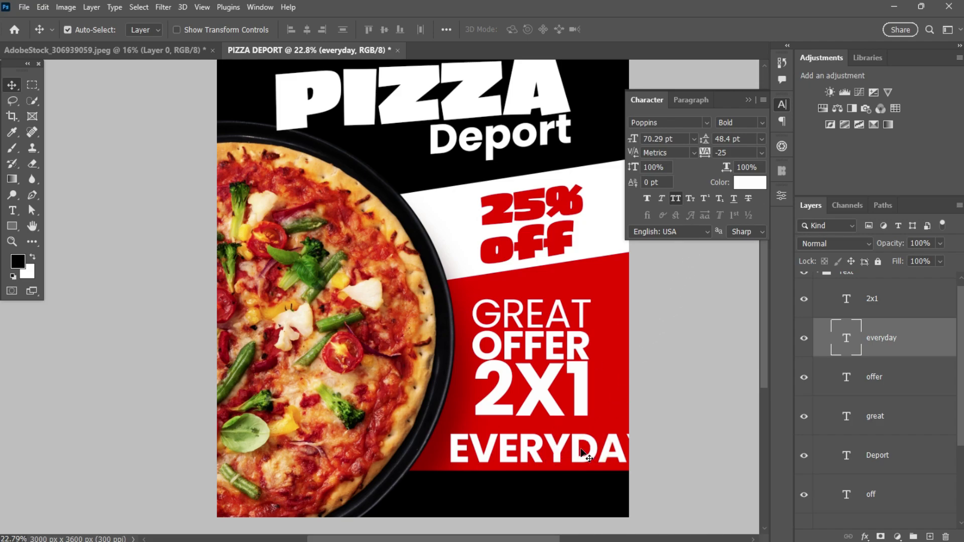
key("ctrl+t")
left_click_drag(534, 445, 553, 433)
left_click_drag(675, 445, 588, 440)
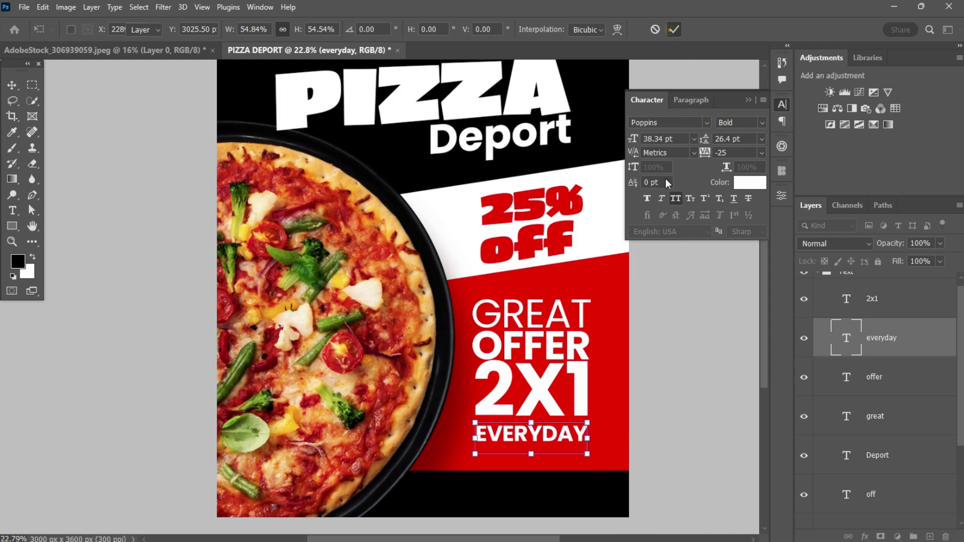
left_click(674, 29)
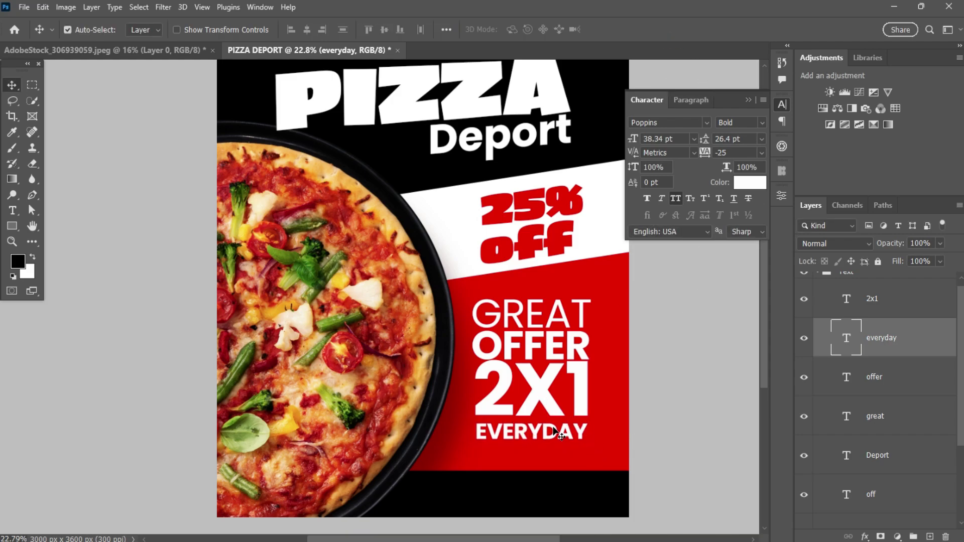
key("shift+Up")
scroll(565, 357, "down", 1)
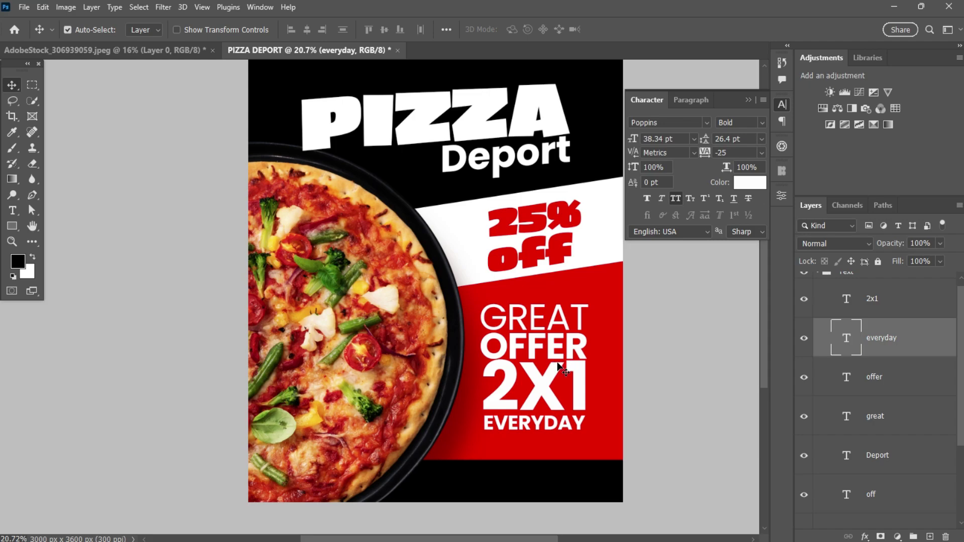
scroll(571, 396, "down", 1)
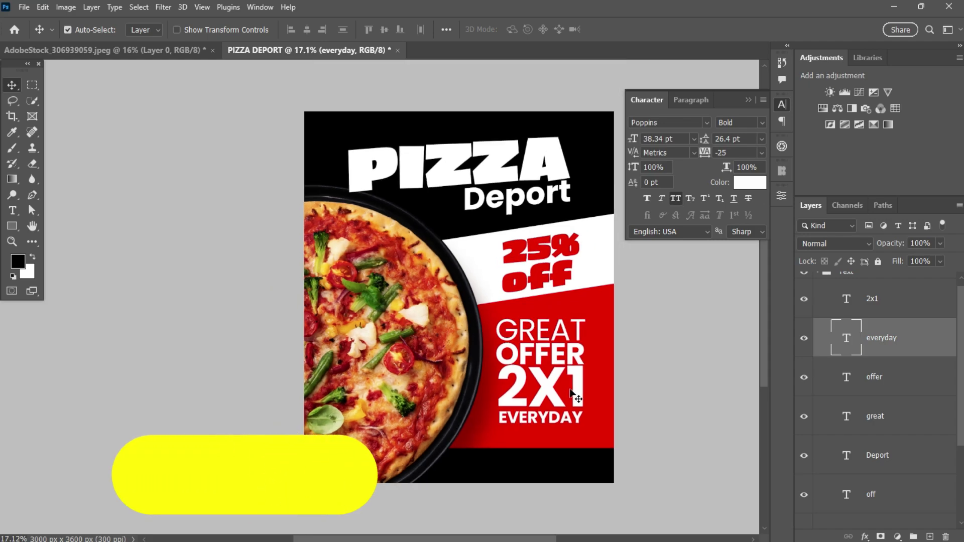
- Duplicate the EVERYDAY text into the black band at the poster's foot and change the copy's wording to "CALL NOW"
scroll(572, 402, "up", 1)
left_click_drag(526, 426, 514, 487)
double_click(513, 485)
type("CALL NOW")
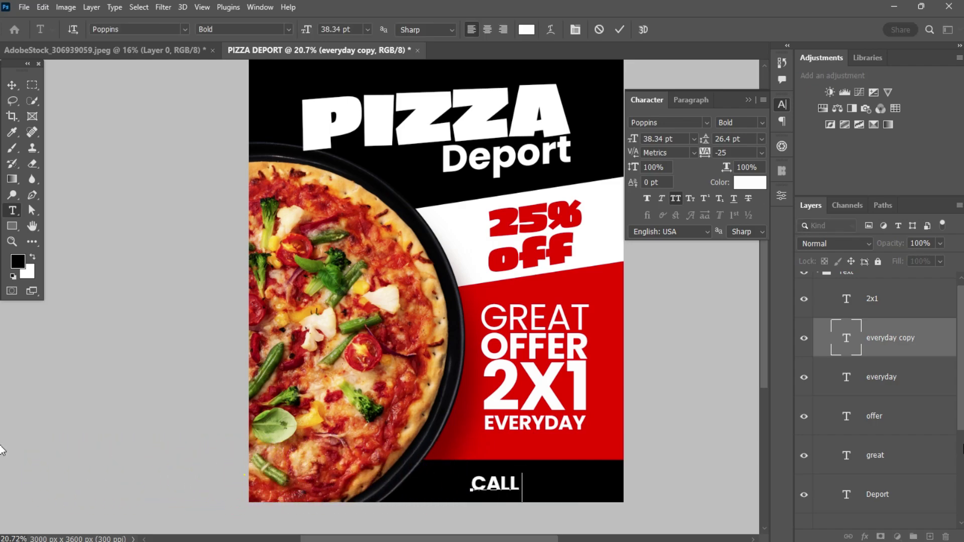
left_click(619, 29)
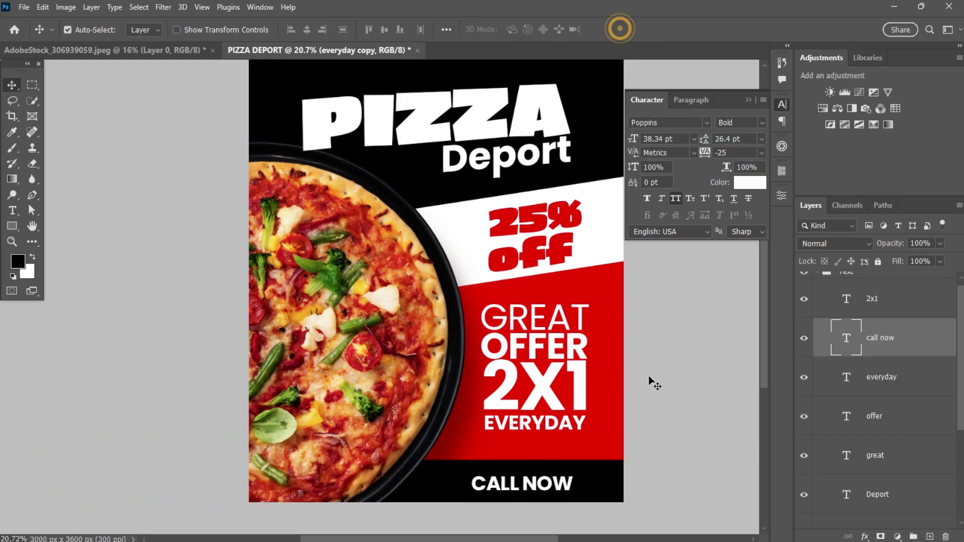
- Shrink the CALL NOW text to about 18.6 pt near the black band's upper edge and duplicate it below
mouse_move(543, 489)
left_mouse_down()
mouse_move(571, 479)
mouse_move(521, 484)
mouse_move(578, 475)
mouse_move(531, 498)
left_mouse_up()
key("ctrl+t")
key("Return")
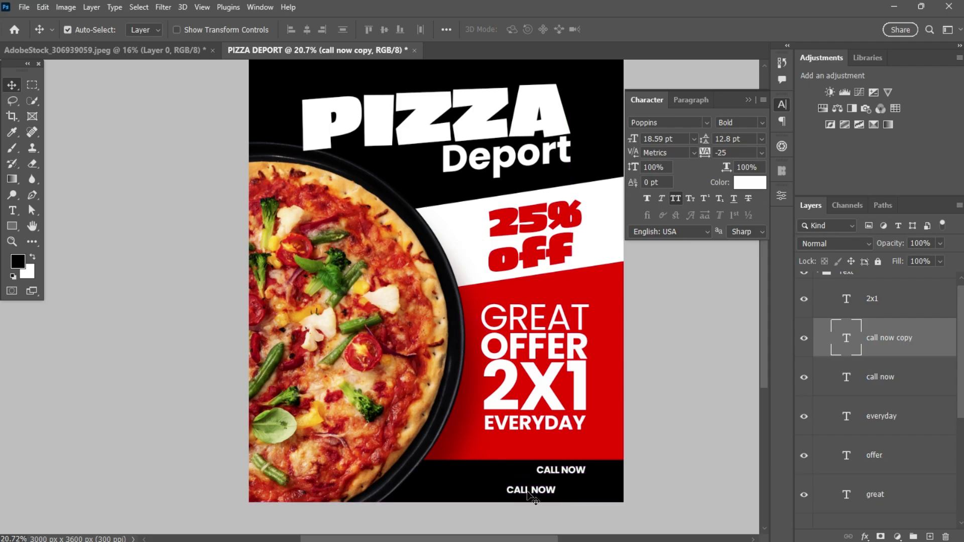
- Replace the wording of the lower CALL NOW copy with the contact phone number
double_click(531, 491)
type("010")
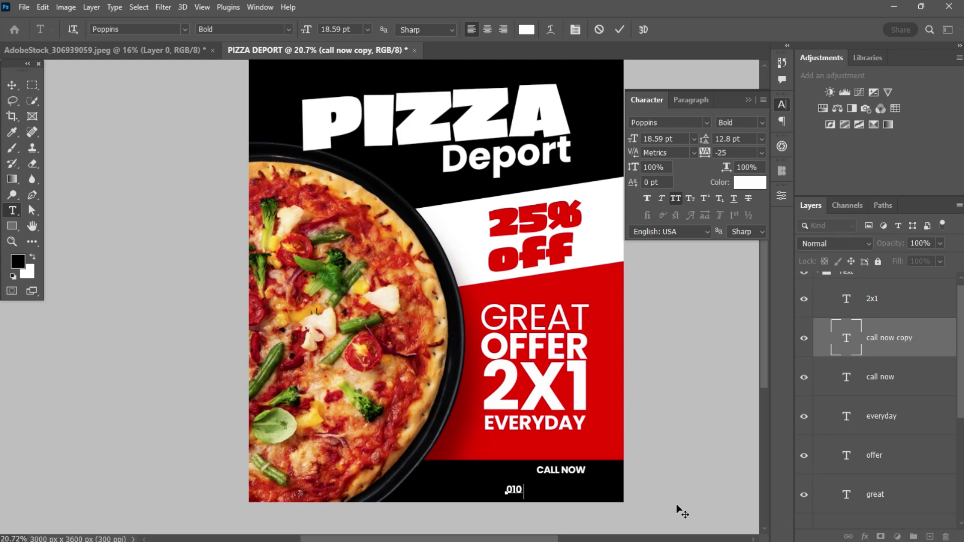
type(" 000 000 000")
key("ctrl+Return")
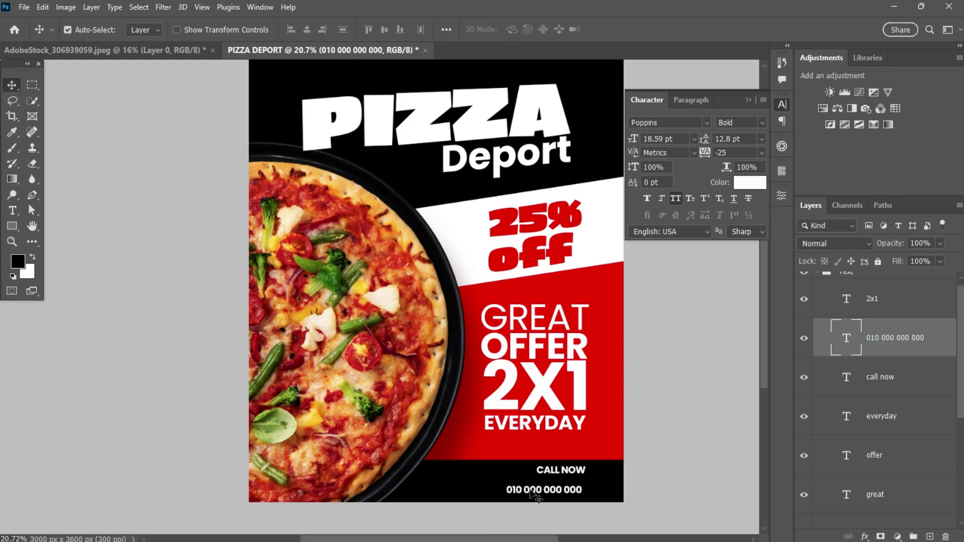
- Enlarge the phone number text to about 27 pt and place it directly beneath CALL NOW in the black band
left_click_drag(547, 488, 560, 505)
key("ctrl+t")
left_click(675, 30)
scroll(583, 442, "up", 2)
scroll(595, 420, "down", 3)
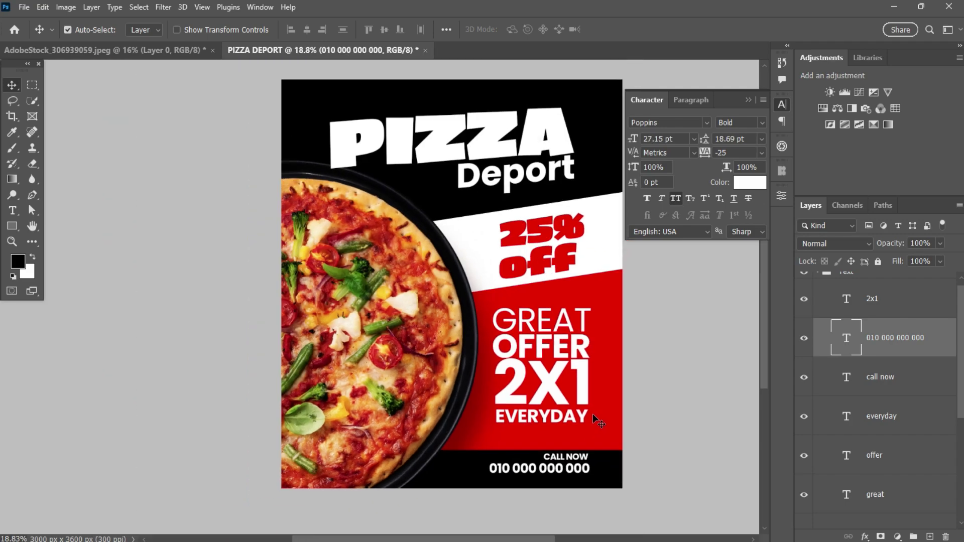
scroll(608, 377, "down", 2)
scroll(621, 329, "up", 3)
scroll(628, 301, "down", 2)
- Collapse the Character panel to clear the view of the poster
left_click(731, 187)
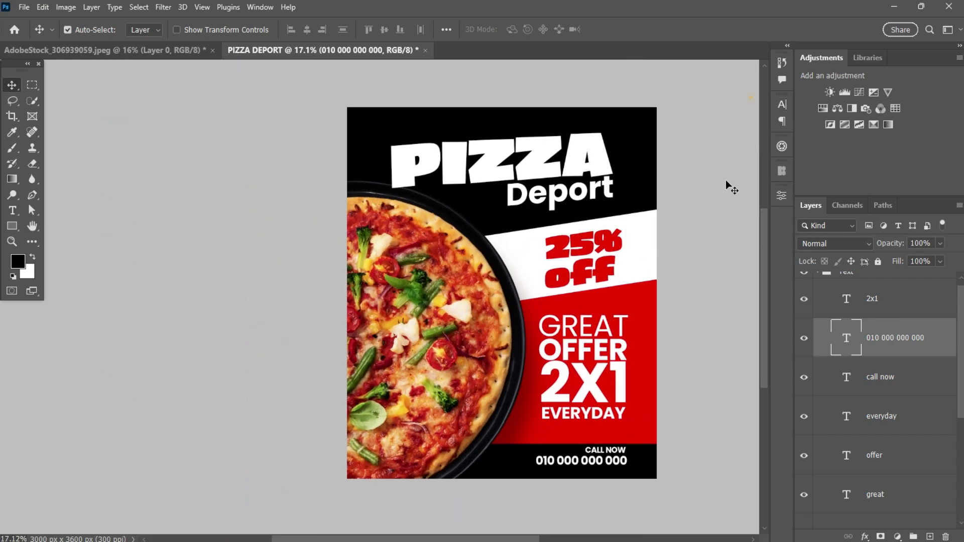
scroll(625, 282, "up", 2)
scroll(622, 289, "down", 1)
left_click_drag(548, 321, 467, 316)
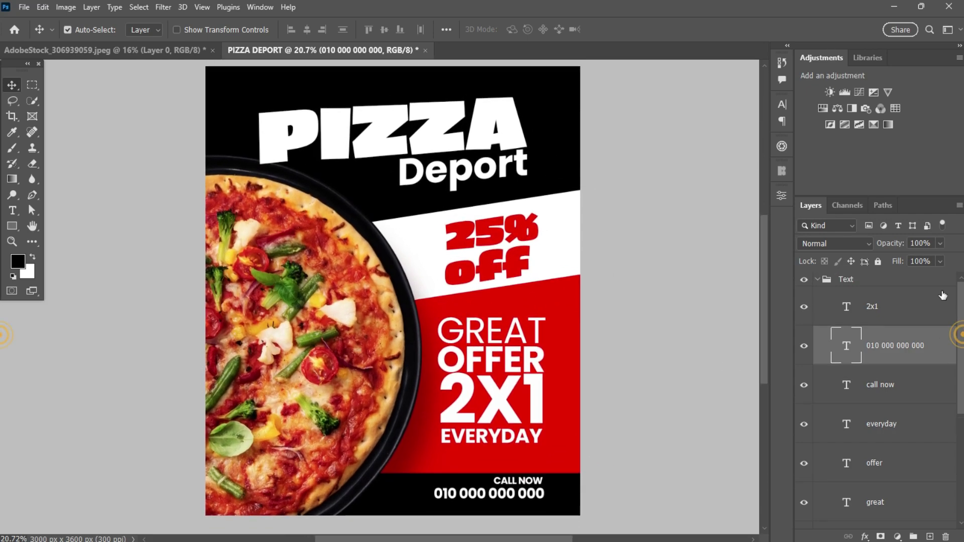
- Move the PIZZA title and the Deport text slightly to the right
left_click(817, 274)
left_click_drag(450, 129, 452, 129)
left_click_drag(470, 182, 472, 185)
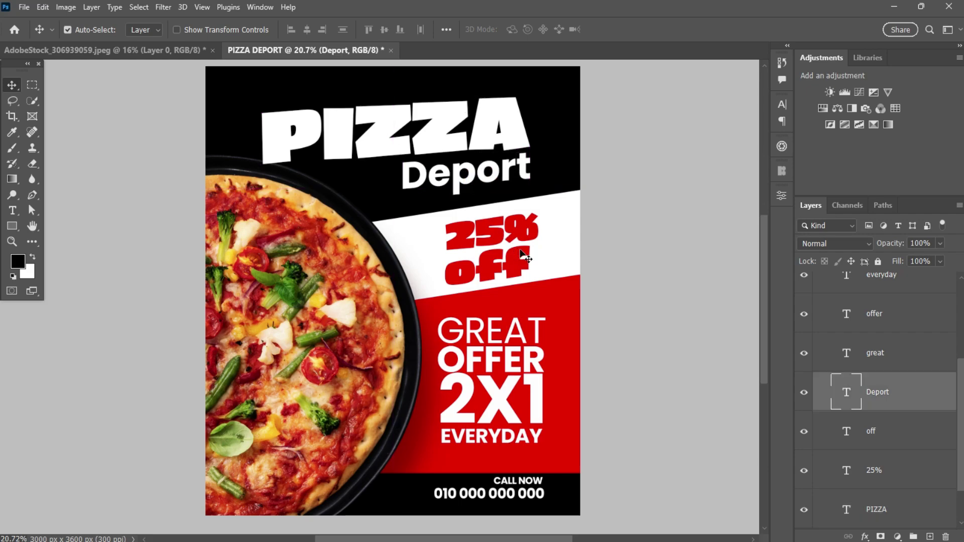
- Select the 25% and off texts together, move them slightly right in the white band, and deselect them
left_click(536, 244)
left_click_drag(506, 264, 512, 264)
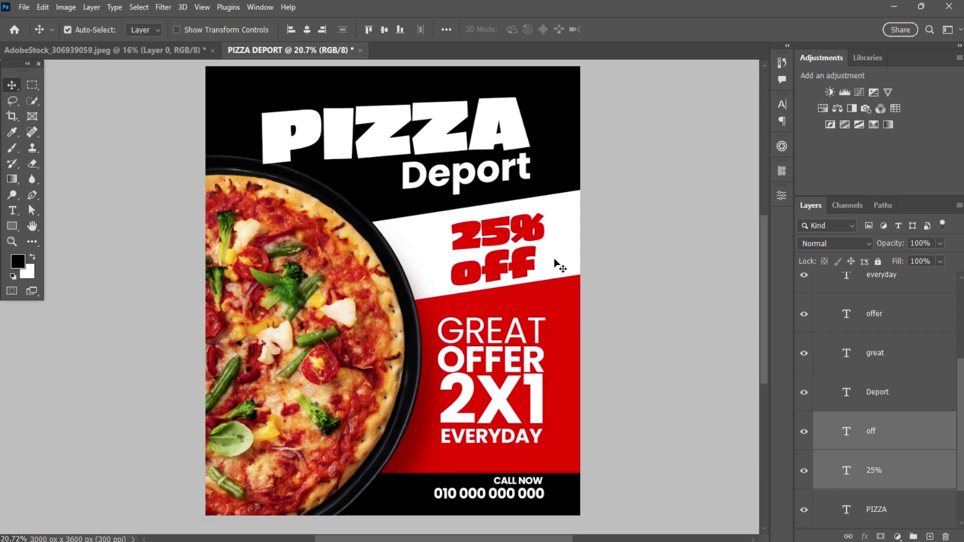
left_click(643, 234)
scroll(959, 361, "up", 3)
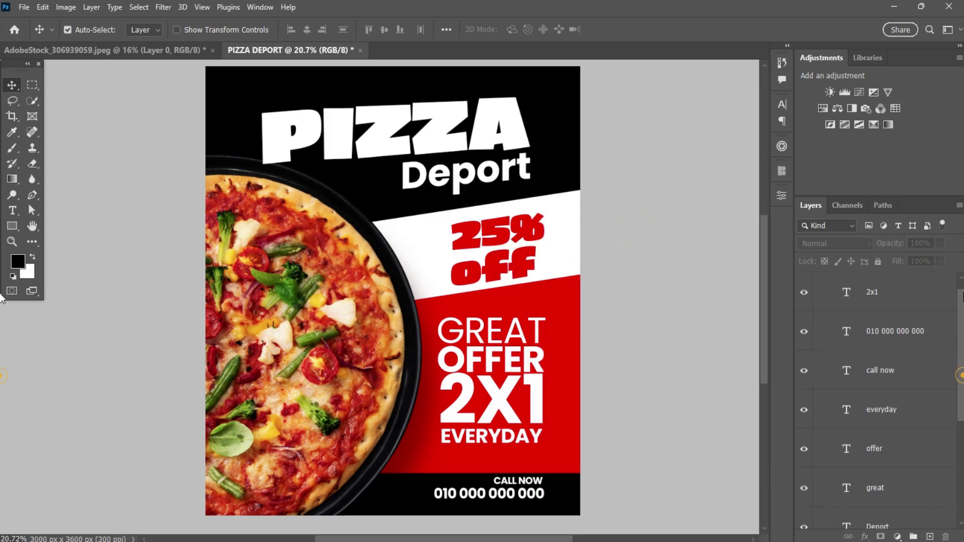
- Collapse the Text layer group and add a Levels adjustment layer above all the other layers
left_click(817, 280)
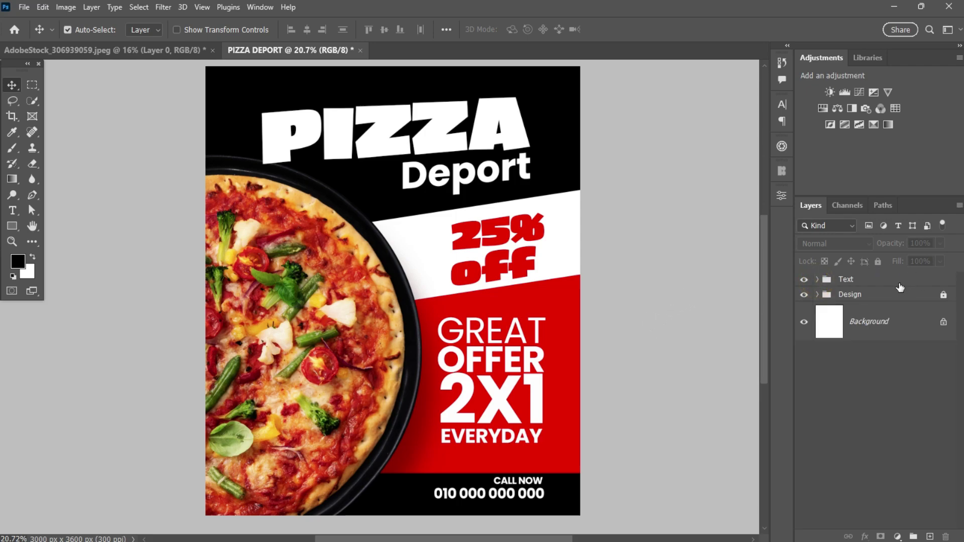
left_click(898, 536)
left_click(900, 382)
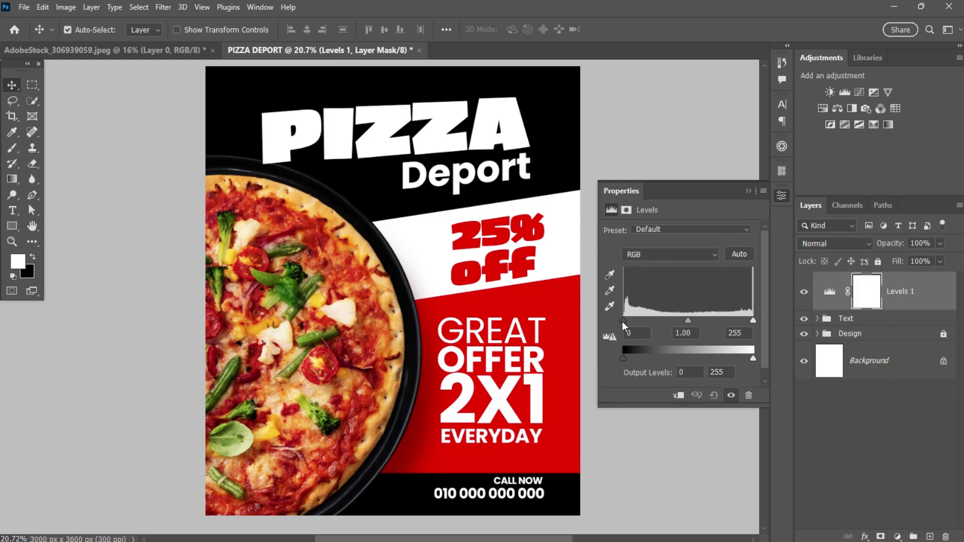
- Set the Levels black input to 21 and white input to 242, and toggle the adjustment off and on to compare the poster
left_click_drag(623, 321, 635, 321)
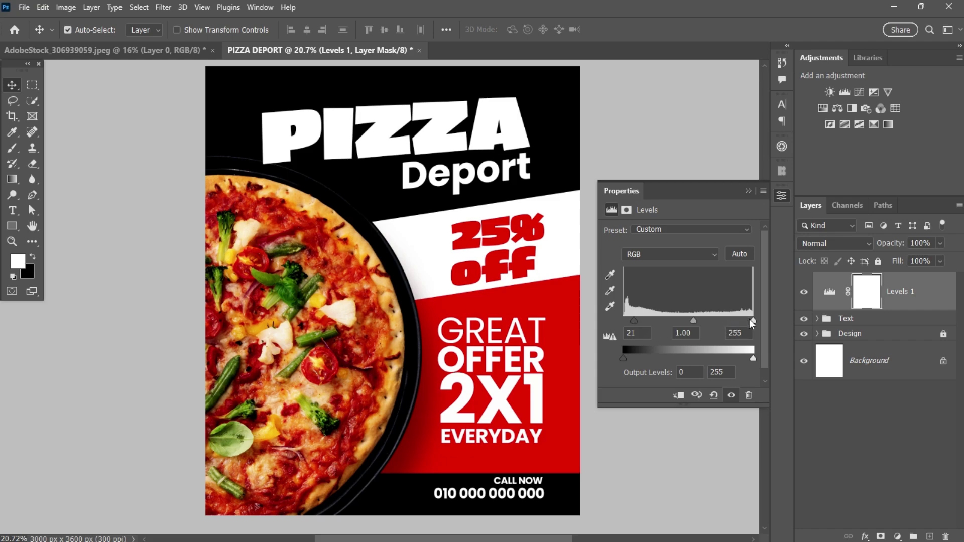
left_click_drag(752, 323, 748, 323)
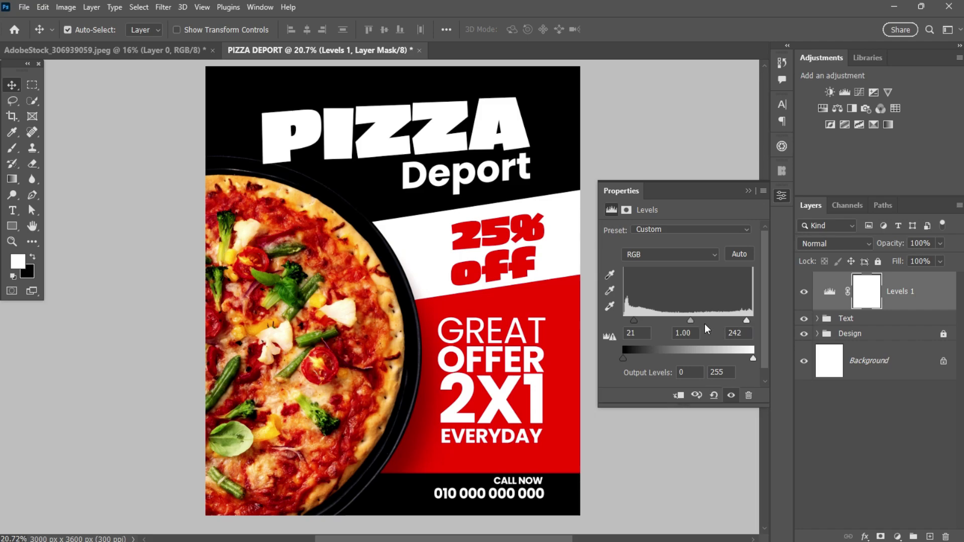
left_click(747, 194)
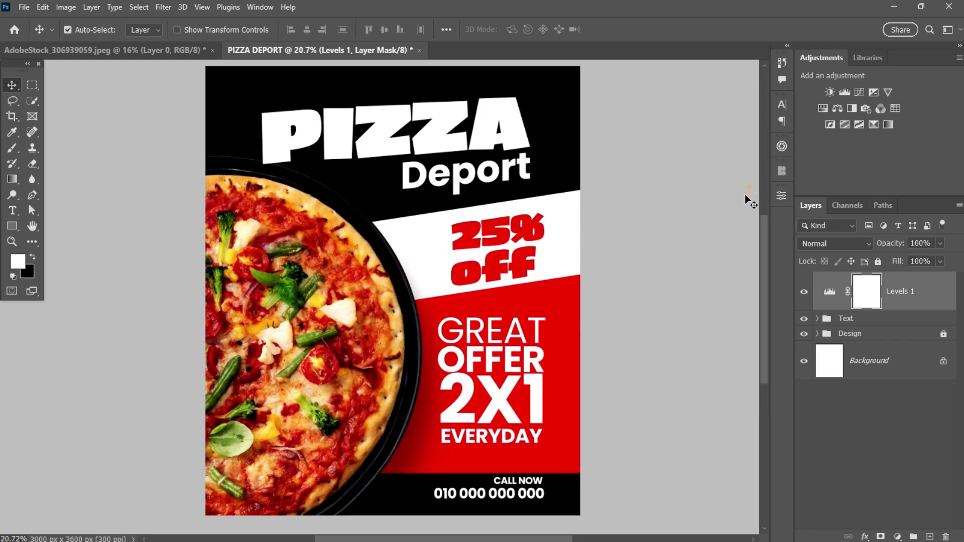
left_click(804, 292)
left_click(805, 292)
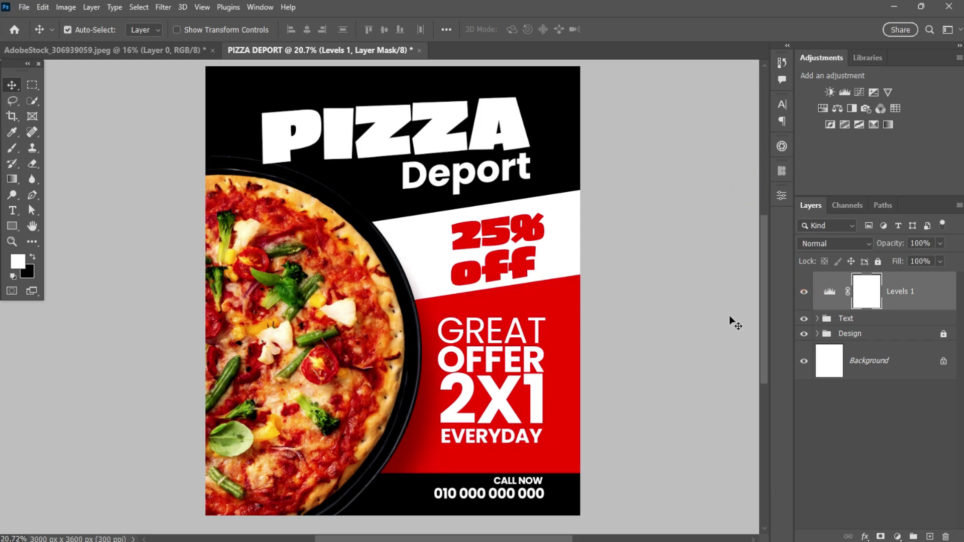